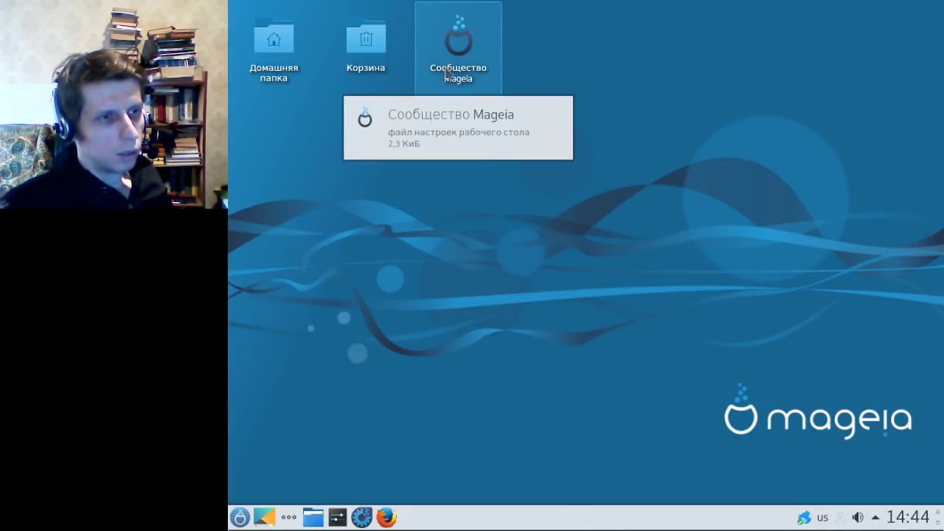
Open the home folder in the file manager and switch the two-pane view and thumbnail previews on and off again
click(279, 43)
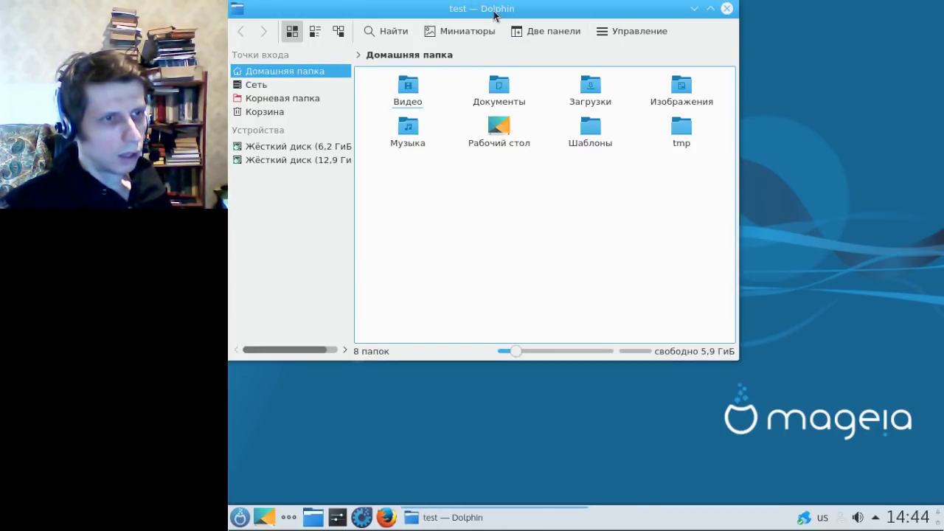
drag(495, 13, 573, 106)
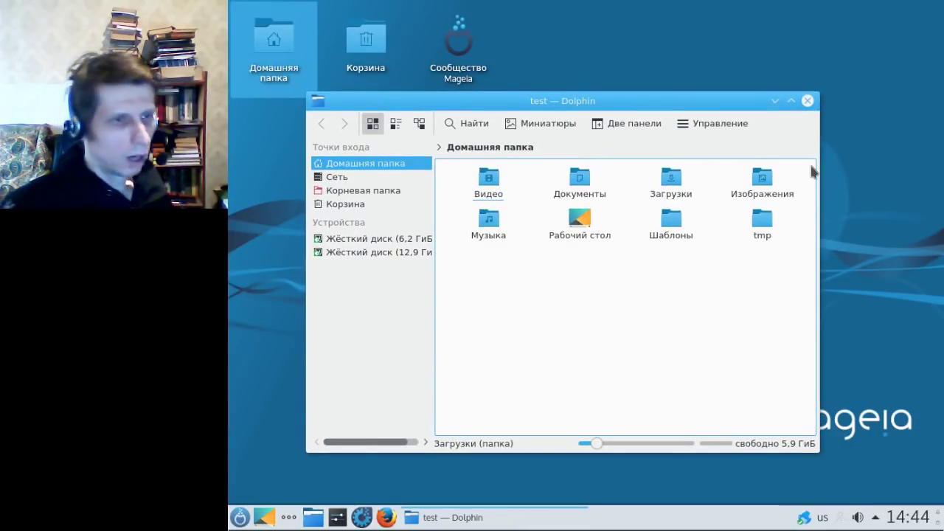
click(607, 128)
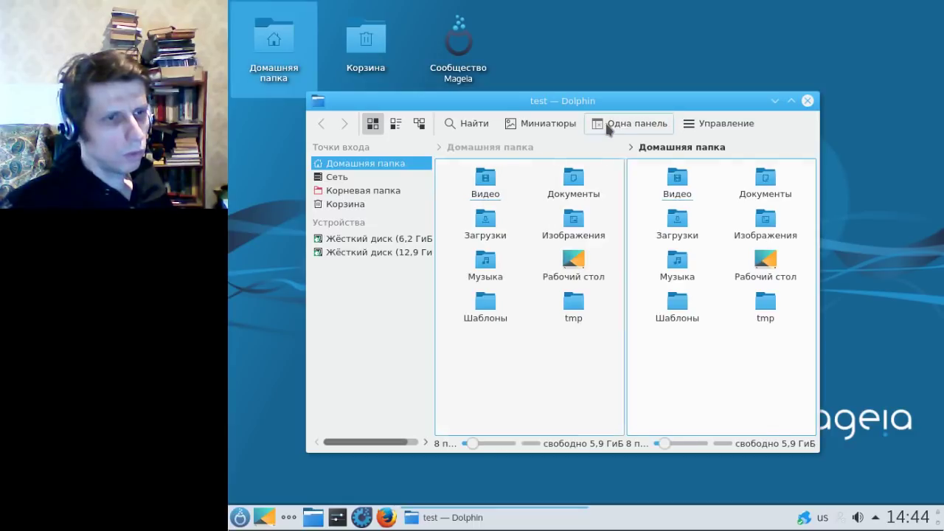
click(622, 129)
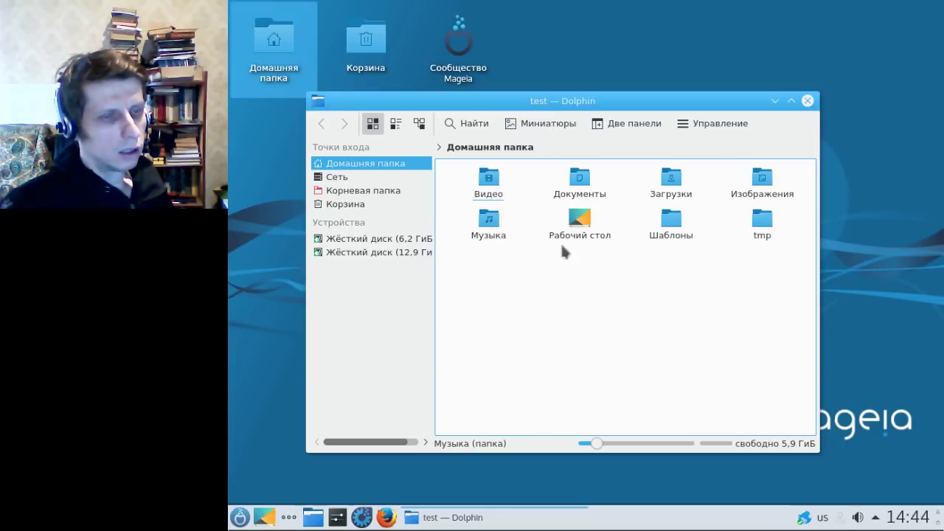
click(533, 131)
click(533, 130)
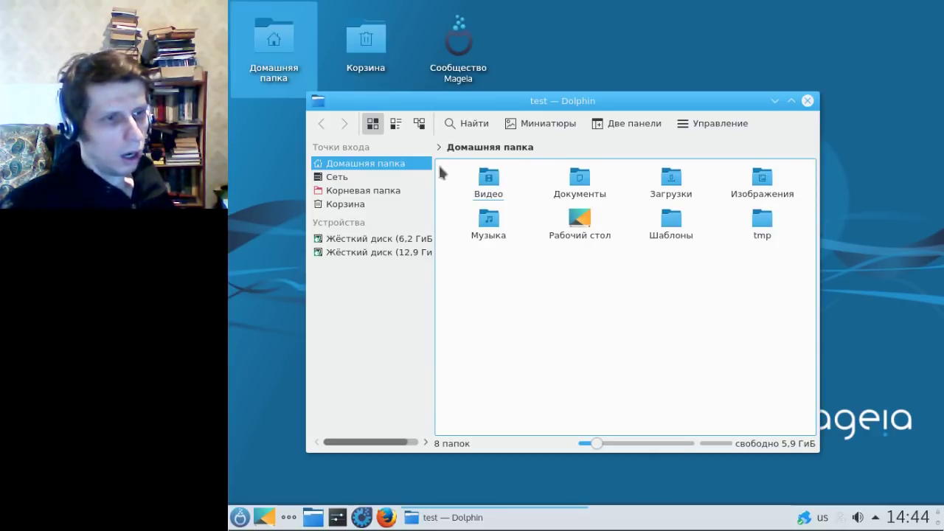
Browse the 12.9 GiB and 6.2 GiB hard disks in a widened file manager window, and close it
drag(481, 104, 454, 132)
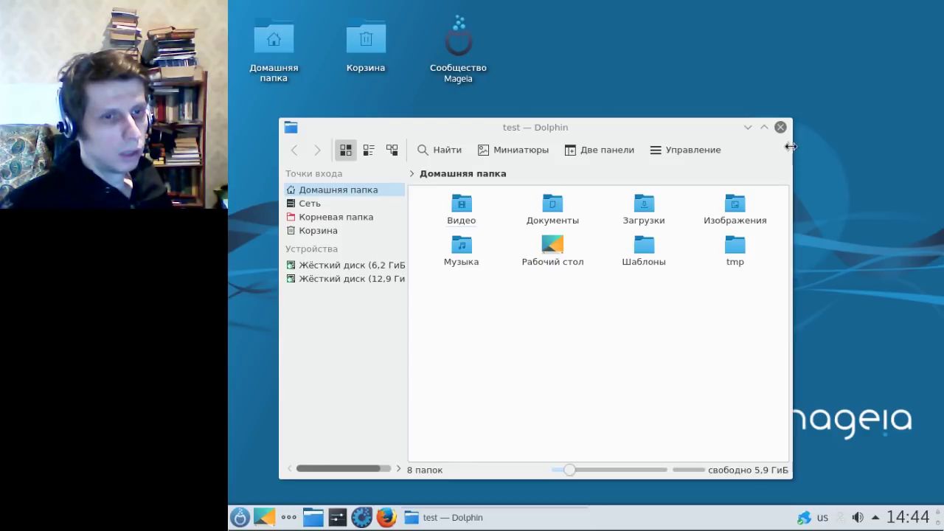
drag(790, 152, 879, 150)
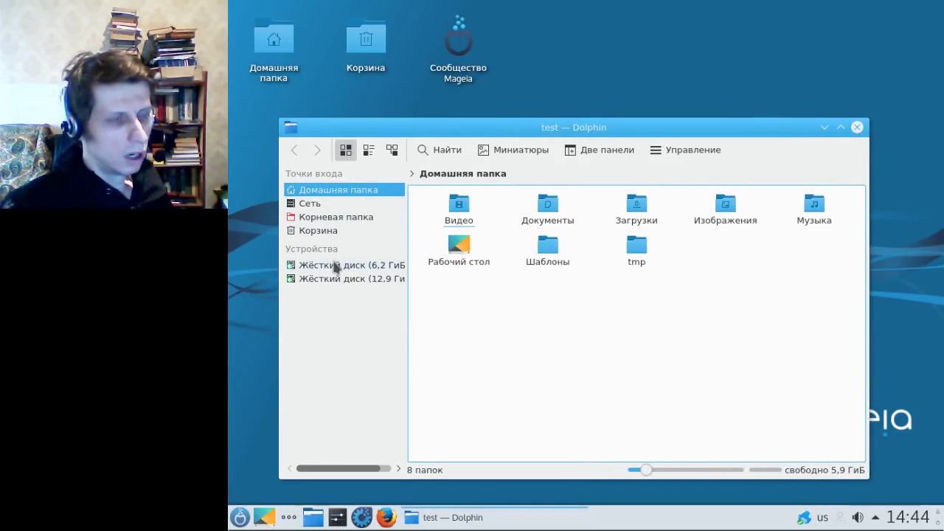
scroll(332, 273, right, 2)
scroll(336, 274, left, 2)
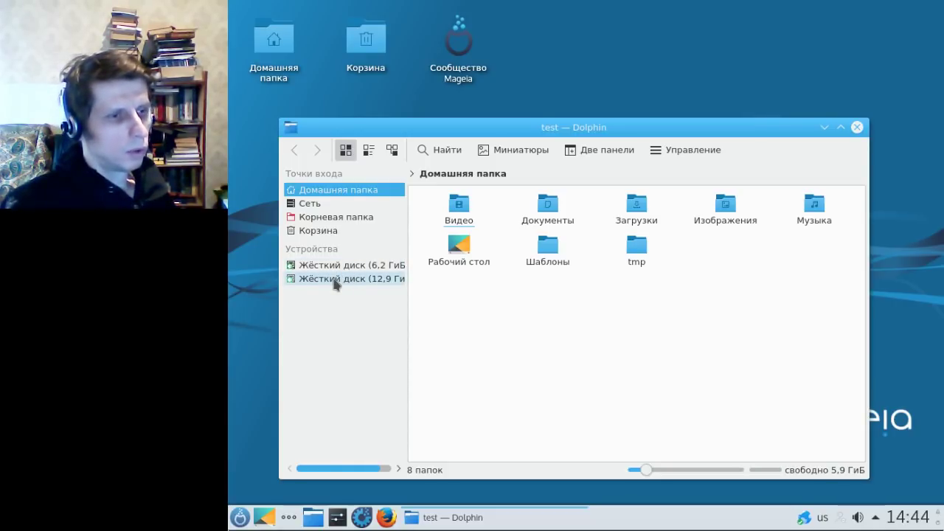
click(337, 280)
click(330, 270)
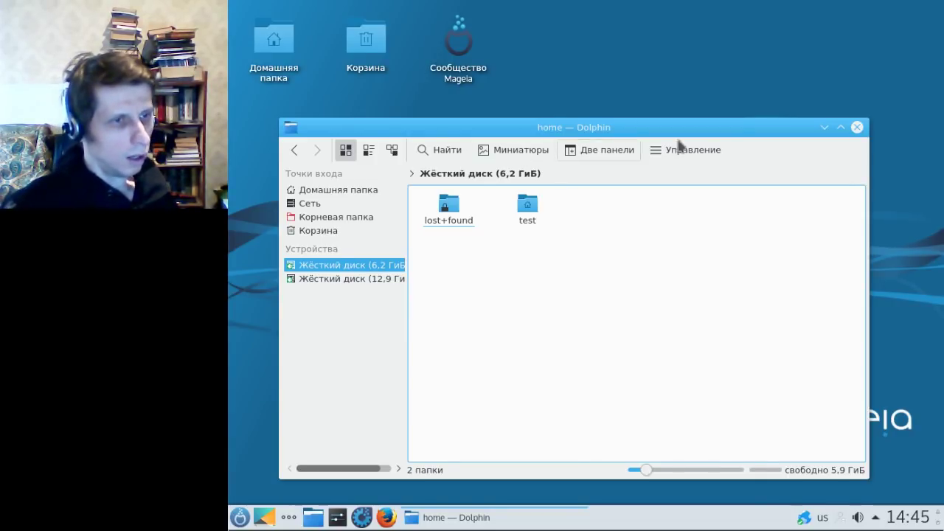
click(857, 126)
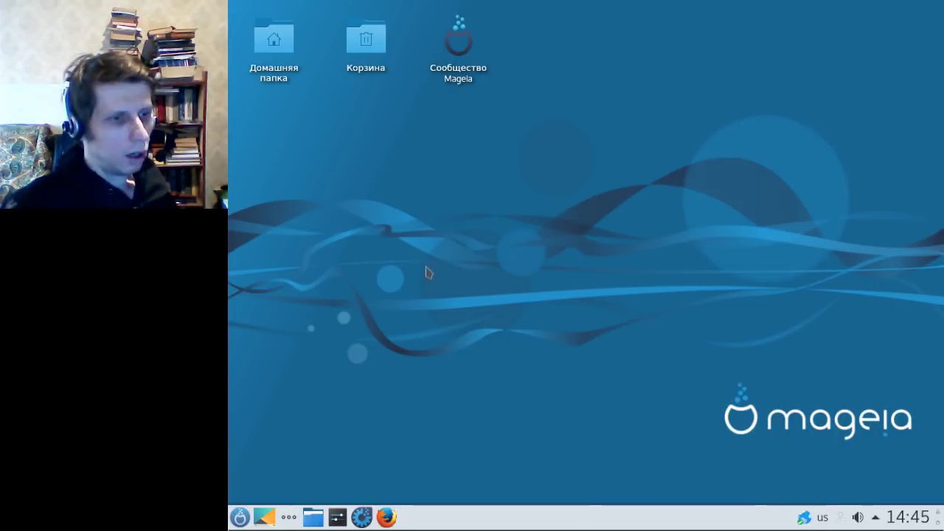
Examine the application launcher's categories from Интернет through Утилиты
click(240, 518)
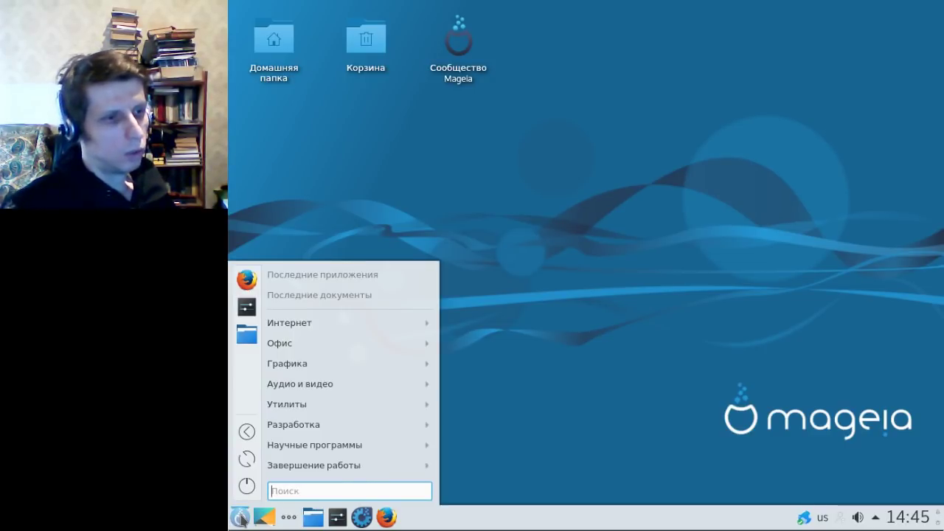
mouse_move(328, 324)
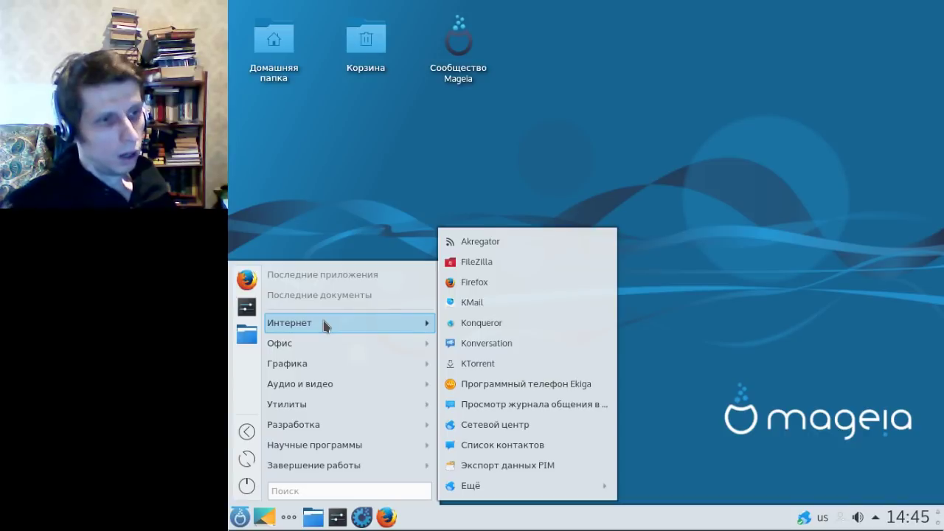
mouse_move(302, 352)
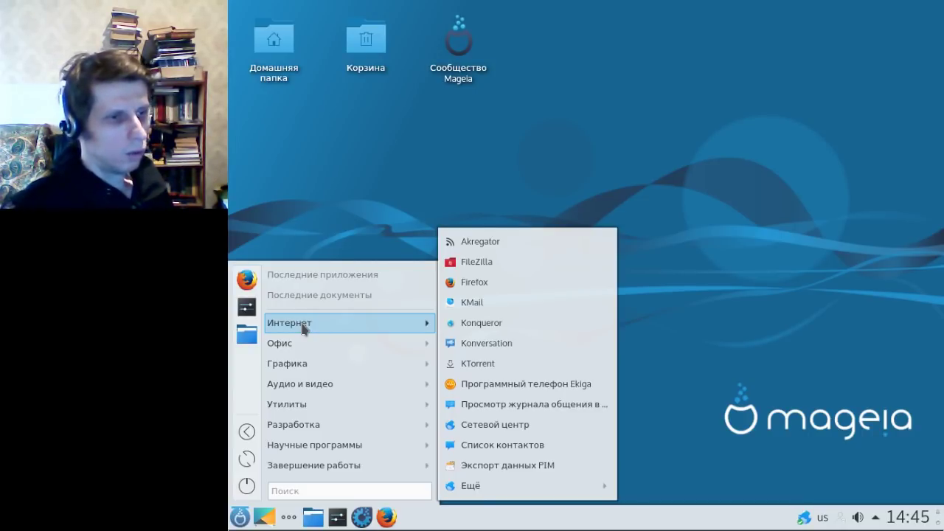
mouse_move(291, 369)
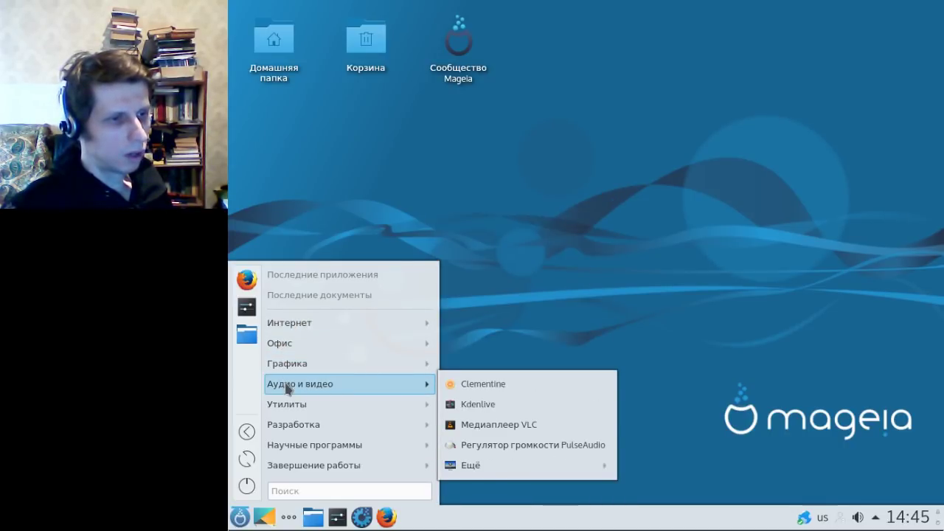
mouse_move(288, 409)
click(767, 236)
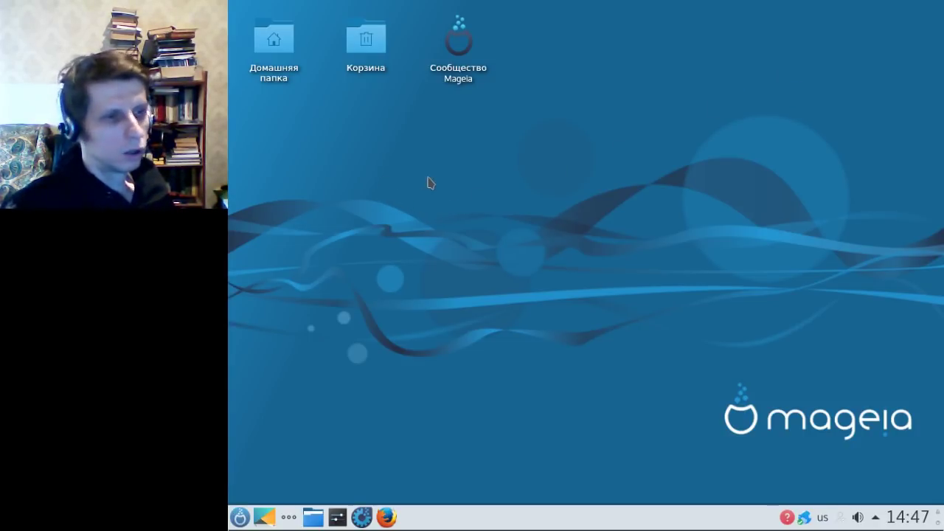
View the desktop's wallpaper settings and close them without making changes
right_click(376, 156)
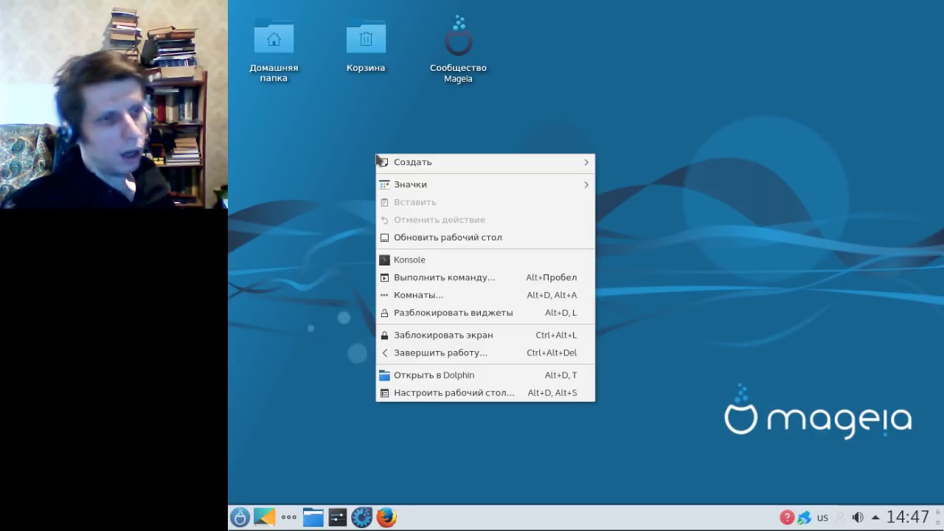
click(441, 395)
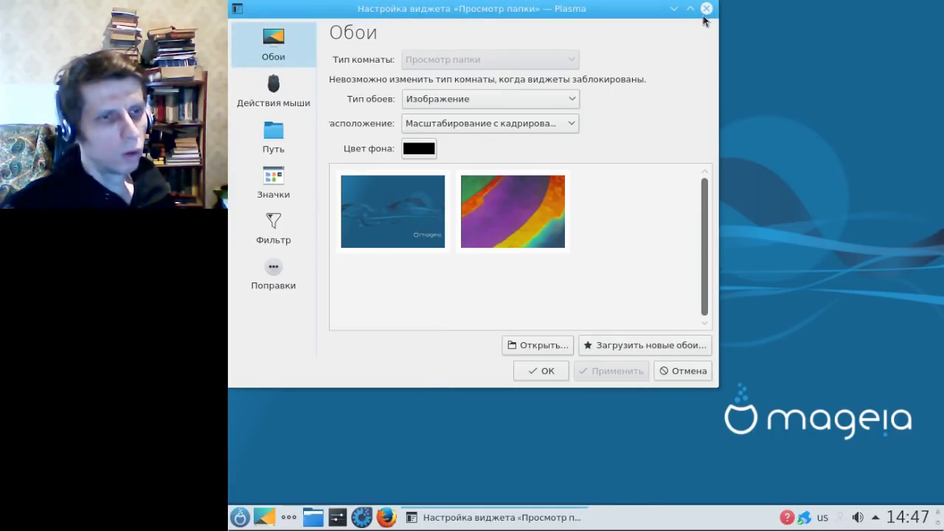
click(706, 8)
Apply the Oxygen desktop theme under Оформление рабочей среды in the system settings
click(361, 517)
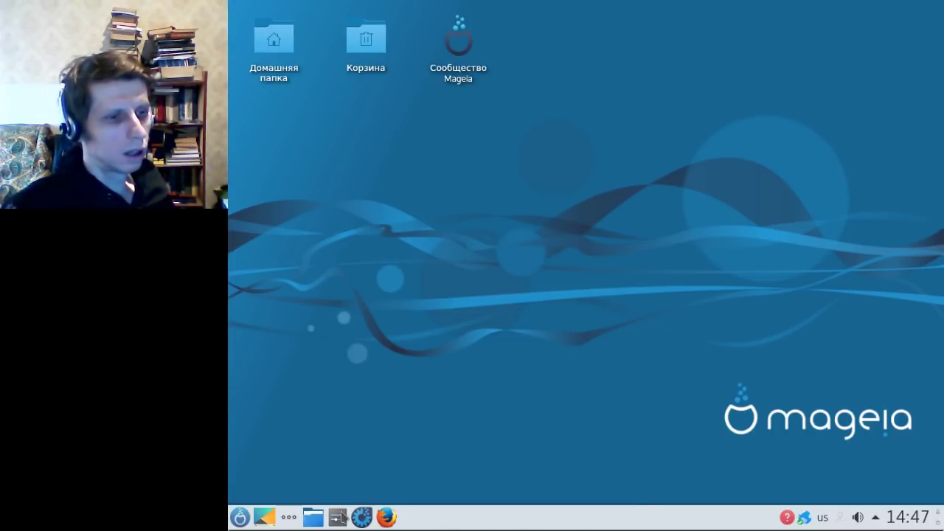
drag(429, 11, 561, 96)
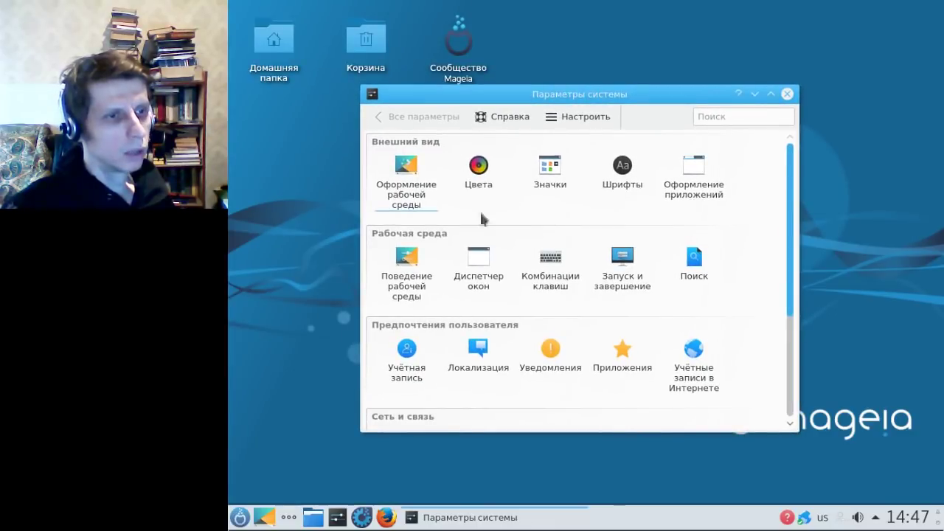
click(401, 171)
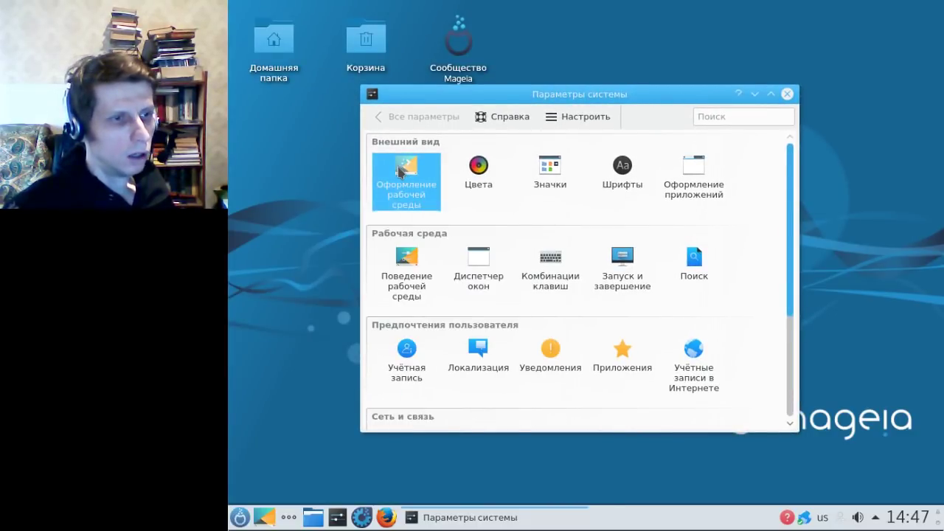
click(399, 169)
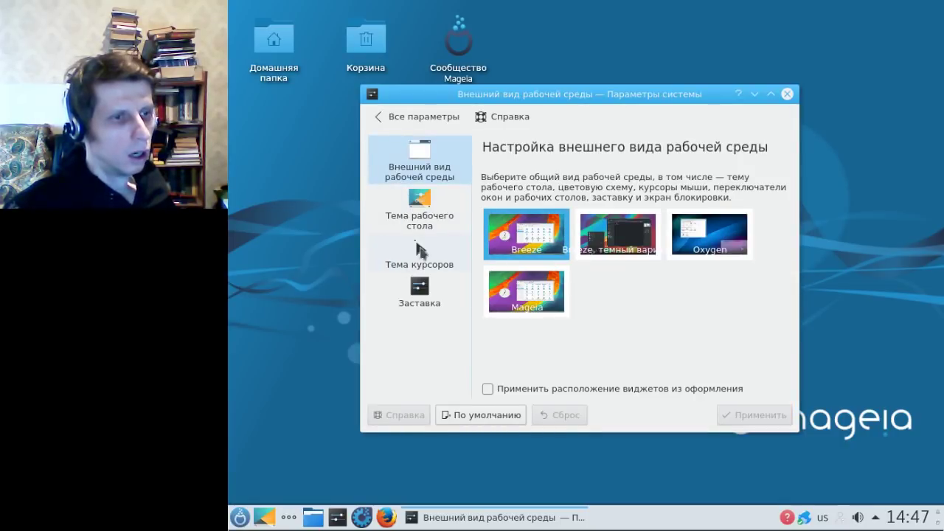
click(427, 214)
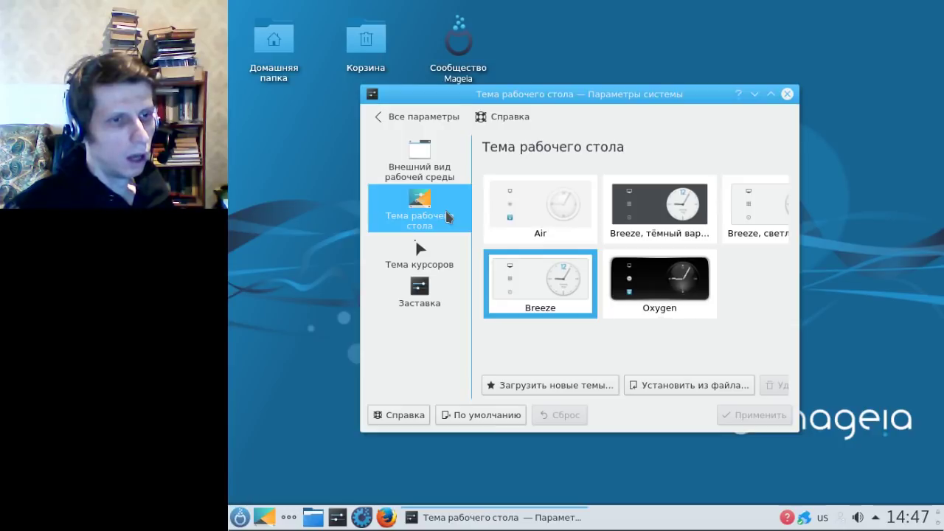
click(647, 285)
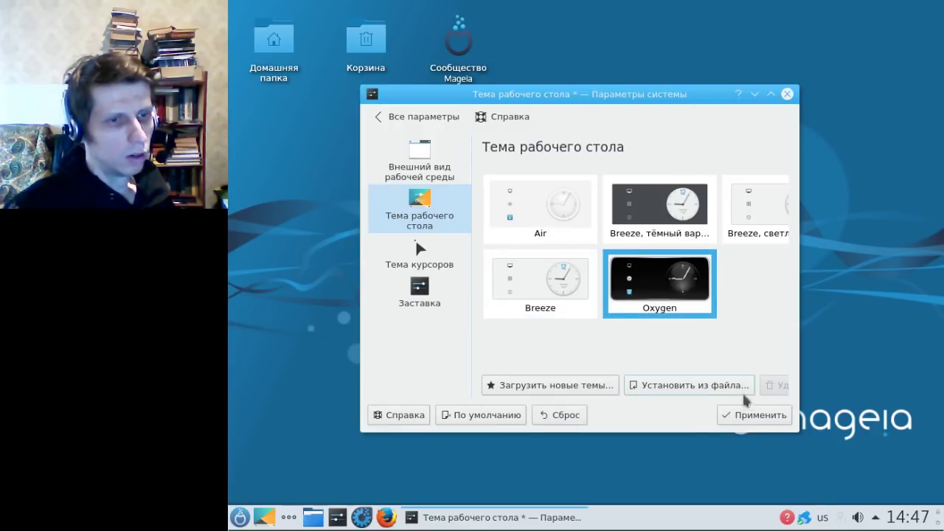
click(751, 416)
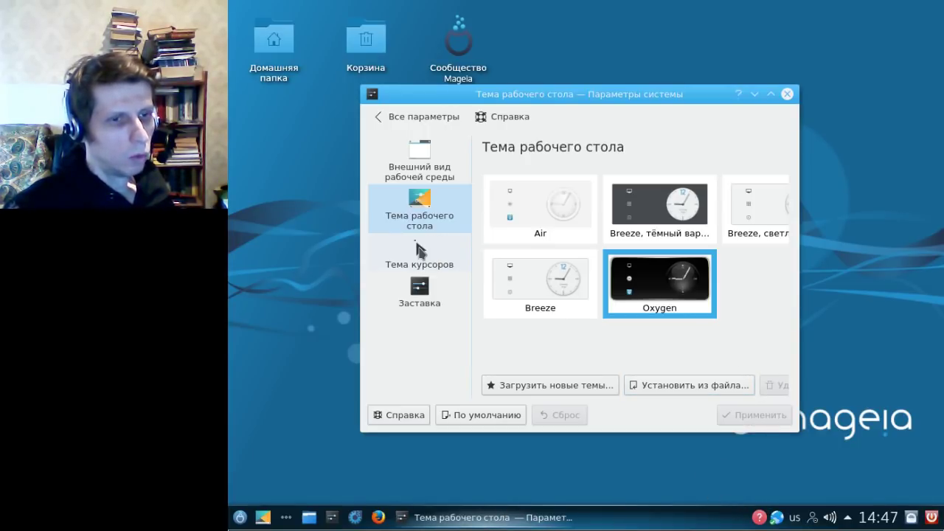
View the available cursor themes in a widened settings window, and apply the Oxygen splash screen theme
click(420, 248)
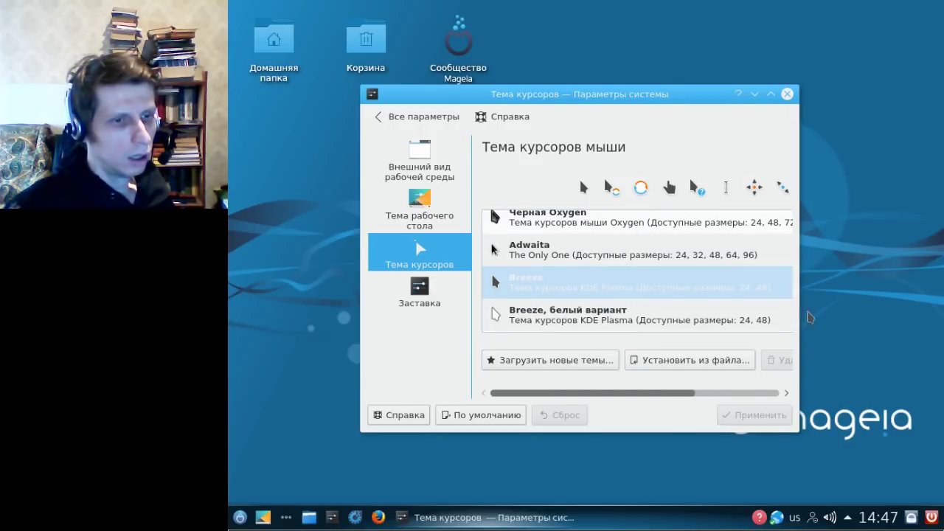
drag(798, 265, 914, 267)
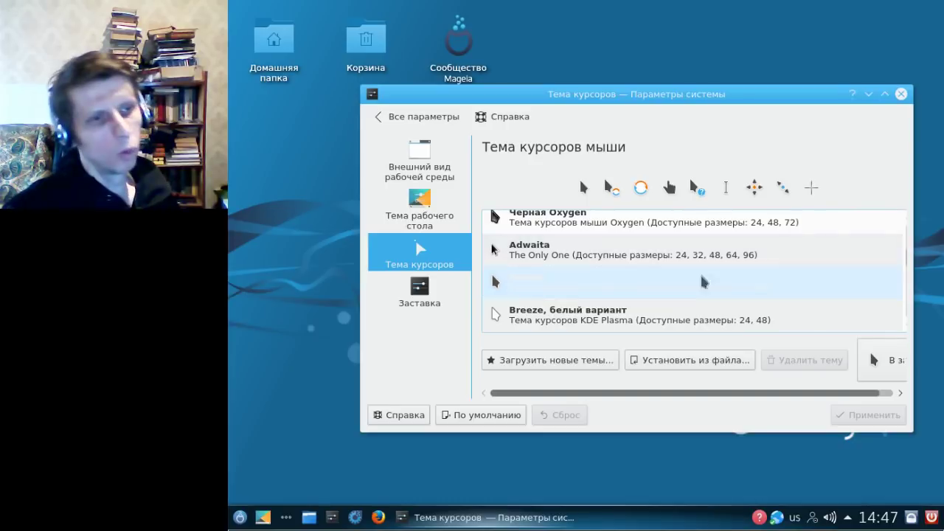
click(432, 308)
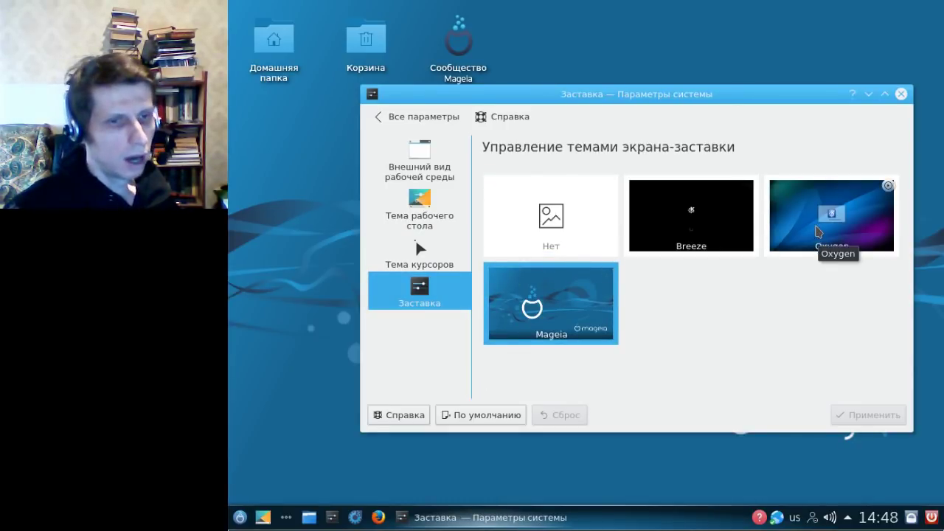
click(827, 247)
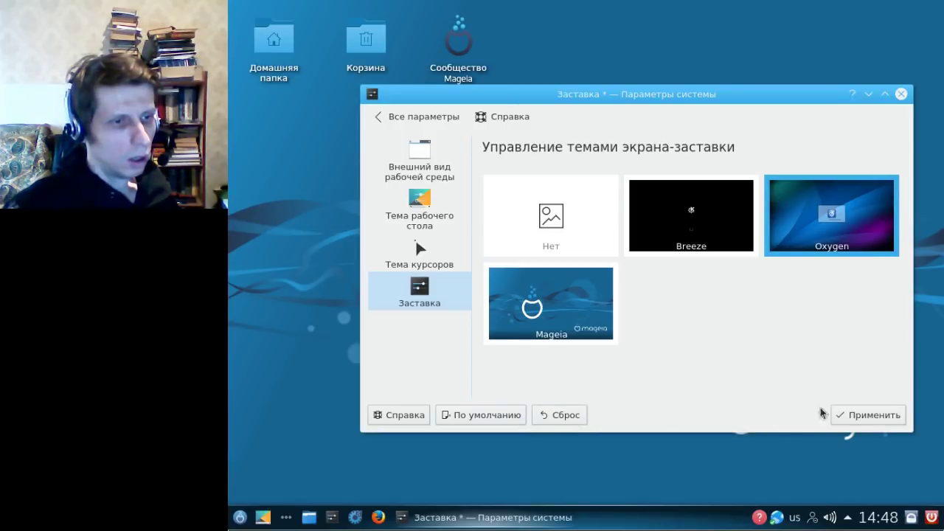
click(868, 416)
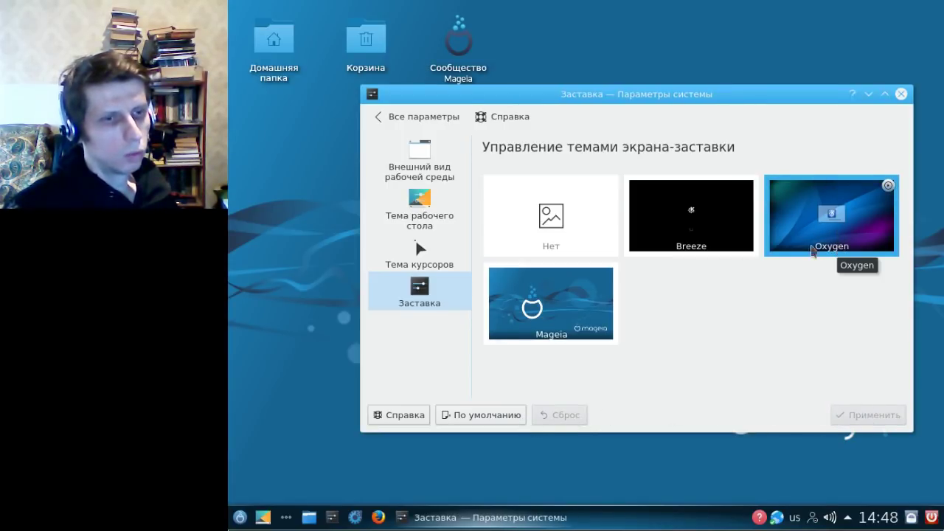
Apply the Honeycomb application color scheme in the system's color settings
click(394, 124)
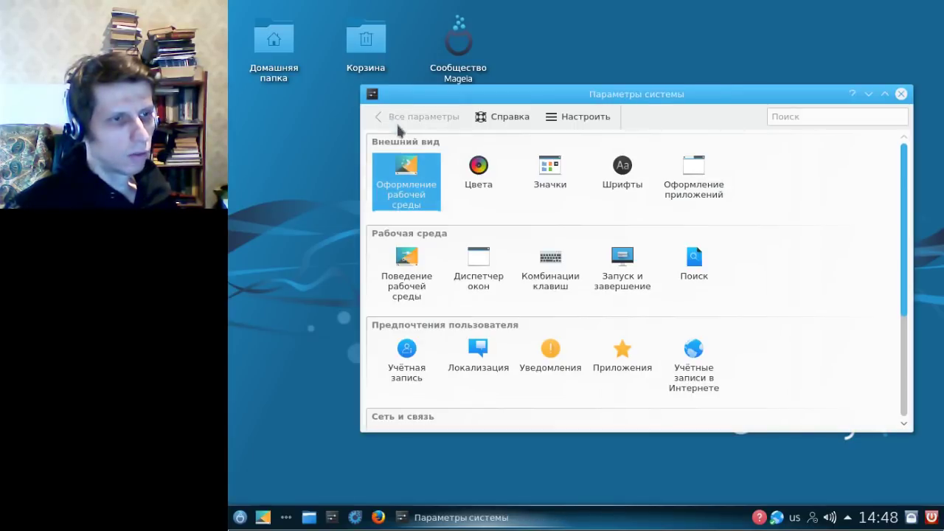
click(479, 174)
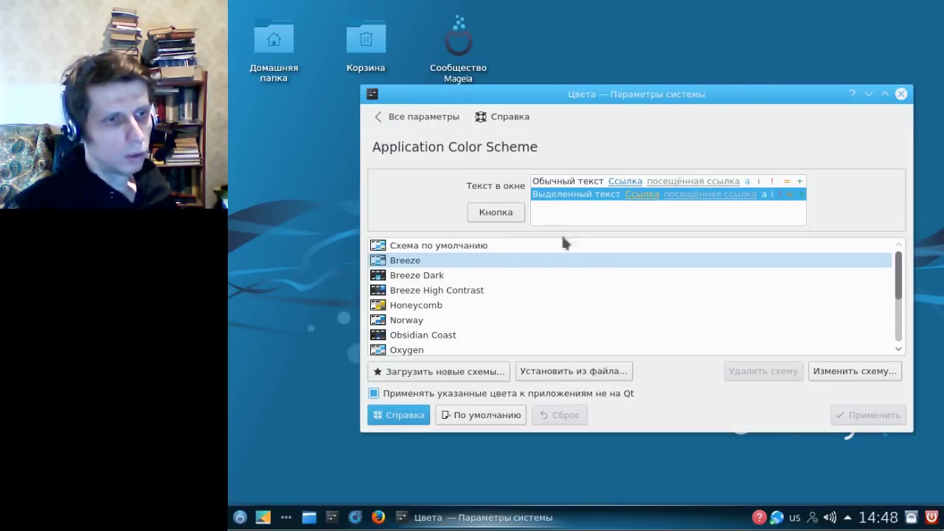
scroll(452, 291, down, 1)
click(406, 276)
click(867, 415)
click(417, 264)
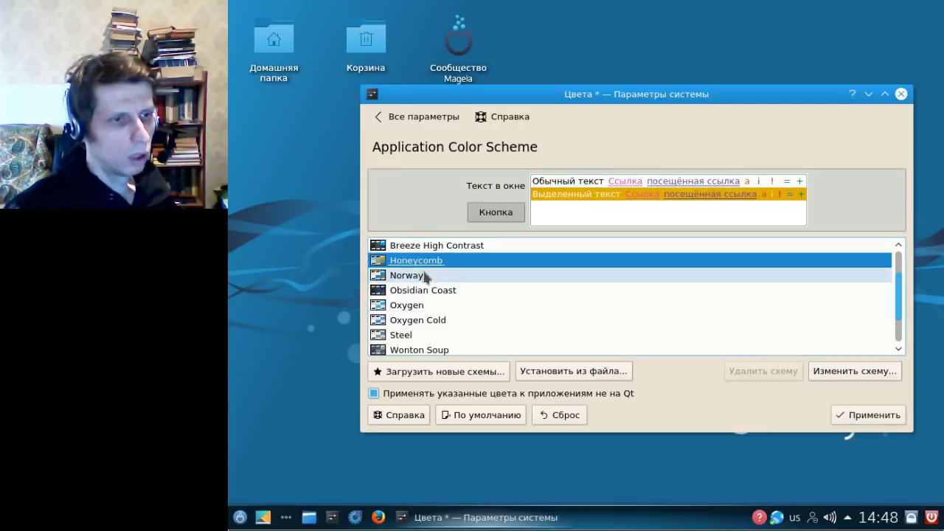
click(853, 417)
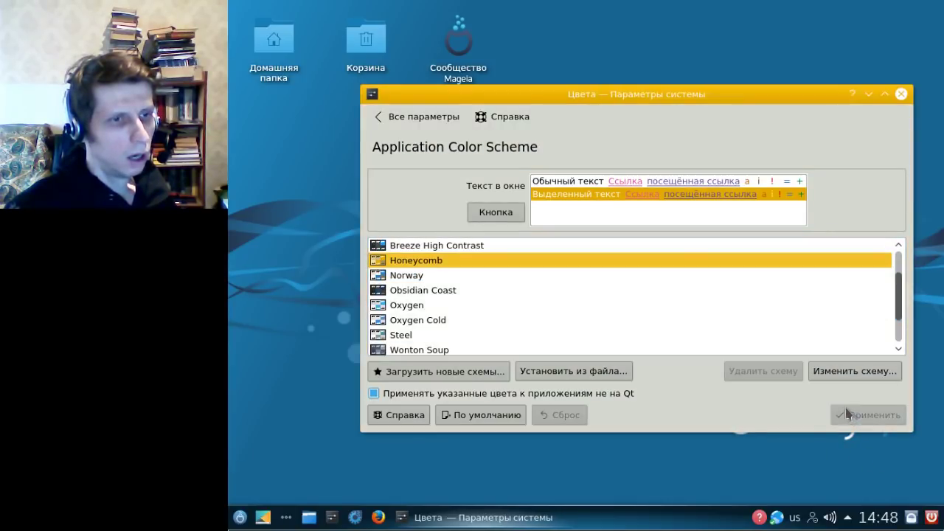
Apply the Steel application color scheme and open the online catalogue of new color schemes
click(417, 335)
click(873, 415)
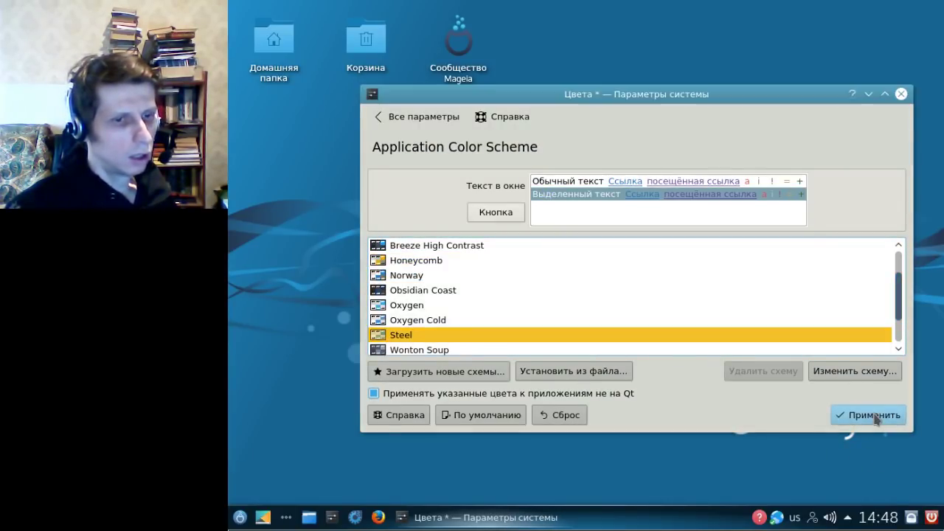
click(465, 377)
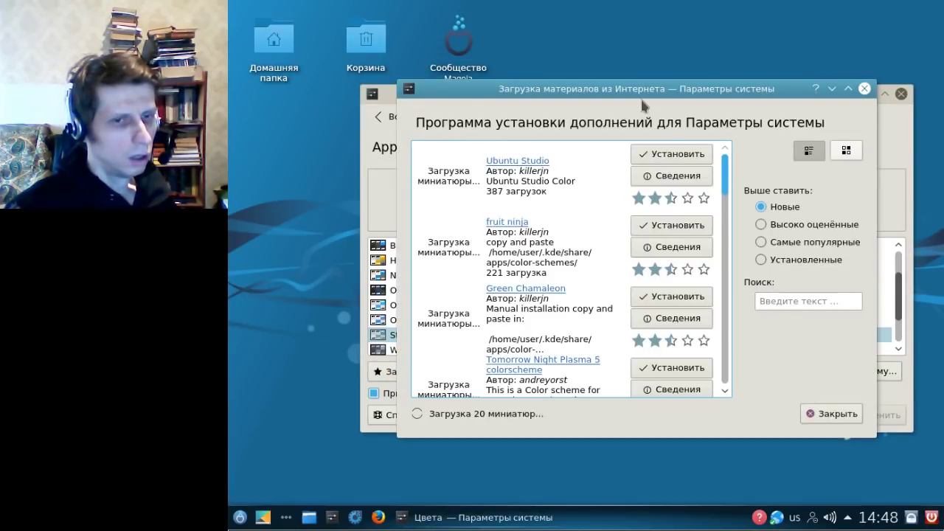
Look through the newest color schemes in the online catalogue, close it and return to the overview of all settings
scroll(526, 295, down, 5)
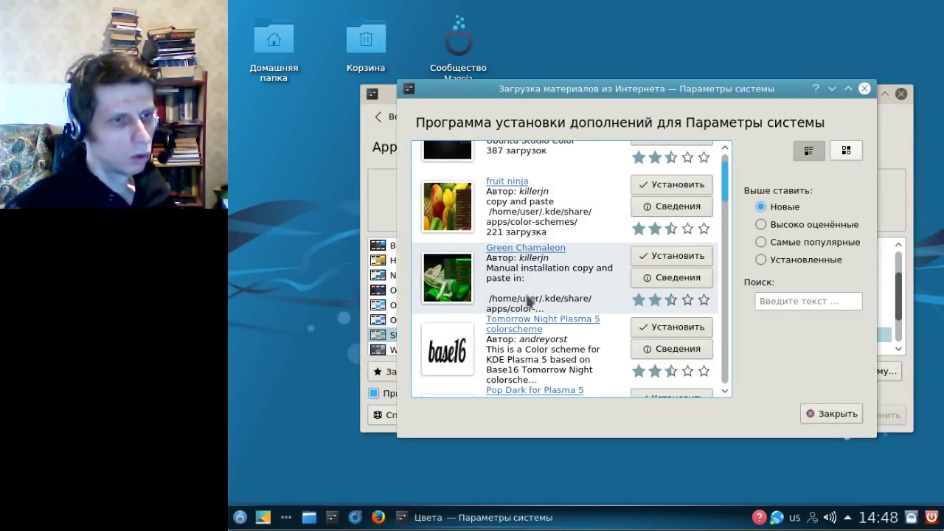
click(836, 416)
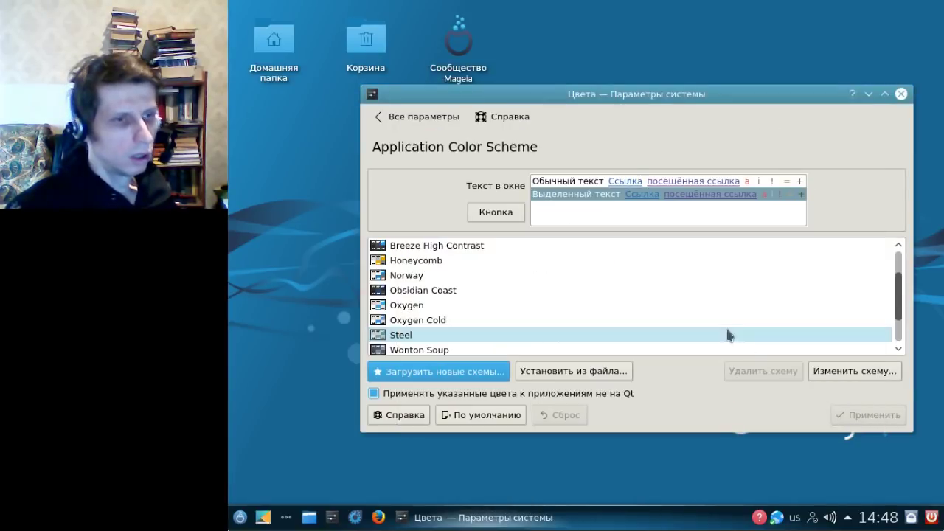
click(399, 120)
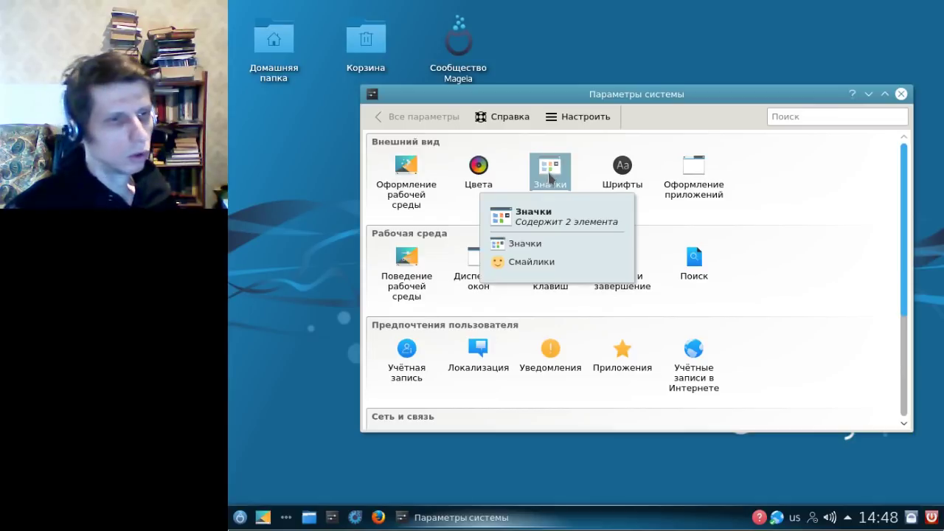
Apply the Fusion widget style under Оформление приложений in the system settings
click(703, 173)
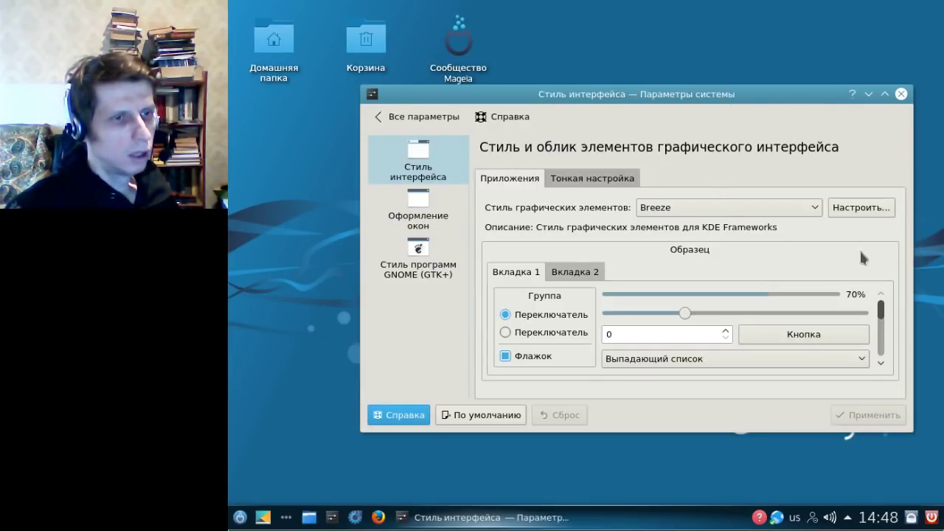
click(690, 212)
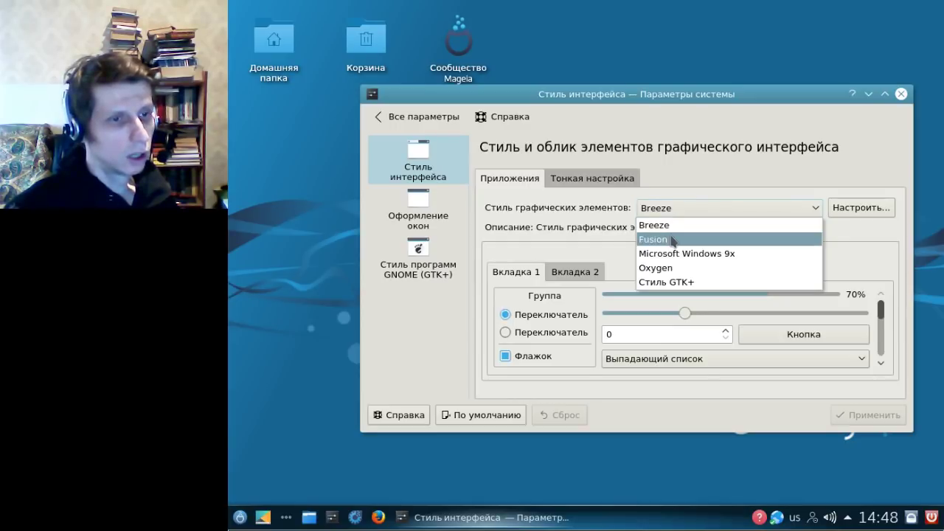
click(672, 240)
click(863, 418)
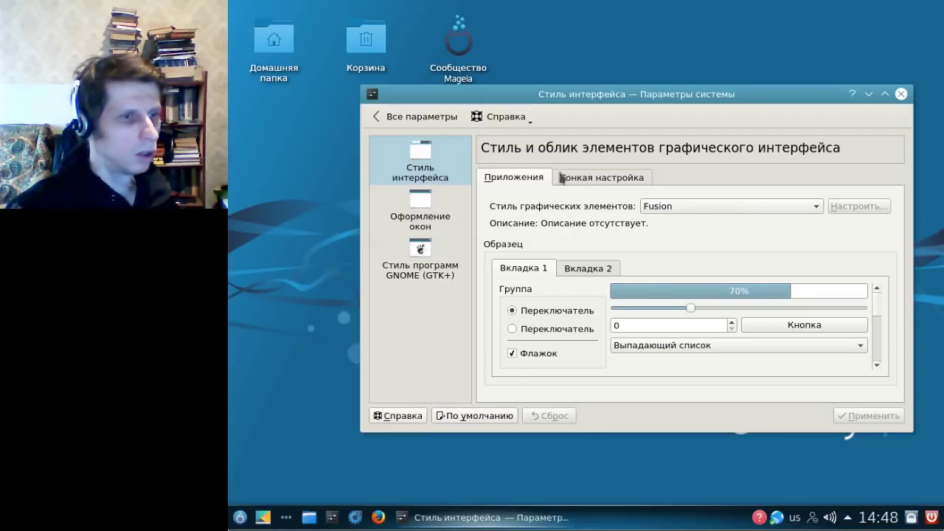
Apply the Пластик window decoration under Оформление окон and reposition the settings window
click(417, 208)
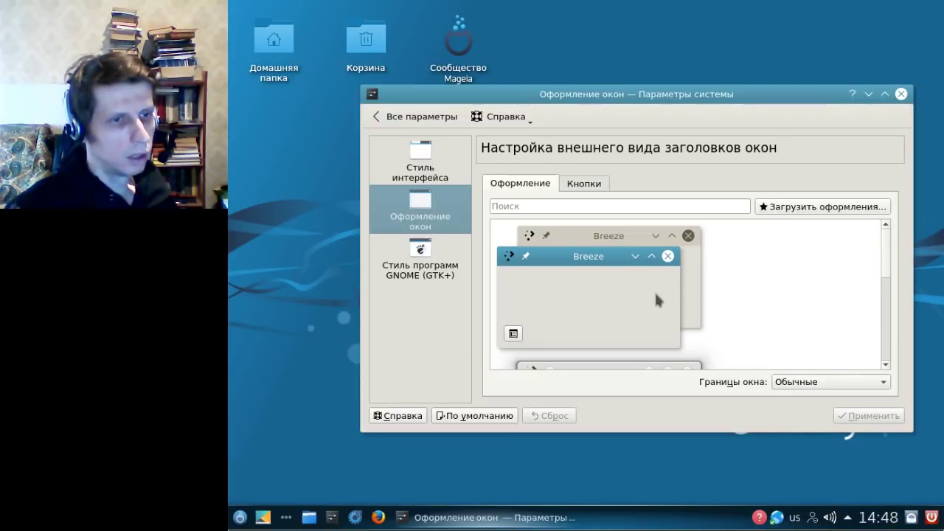
scroll(654, 291, down, 3)
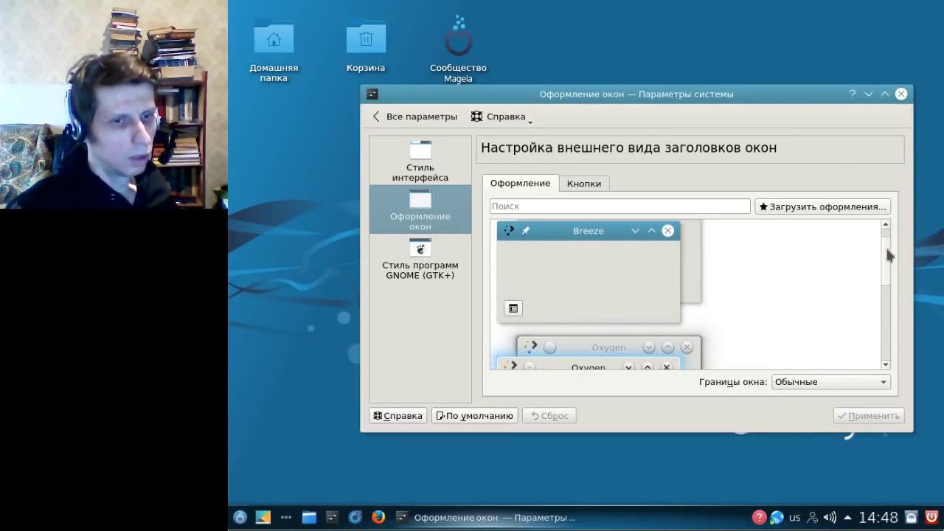
drag(889, 254, 885, 317)
click(506, 319)
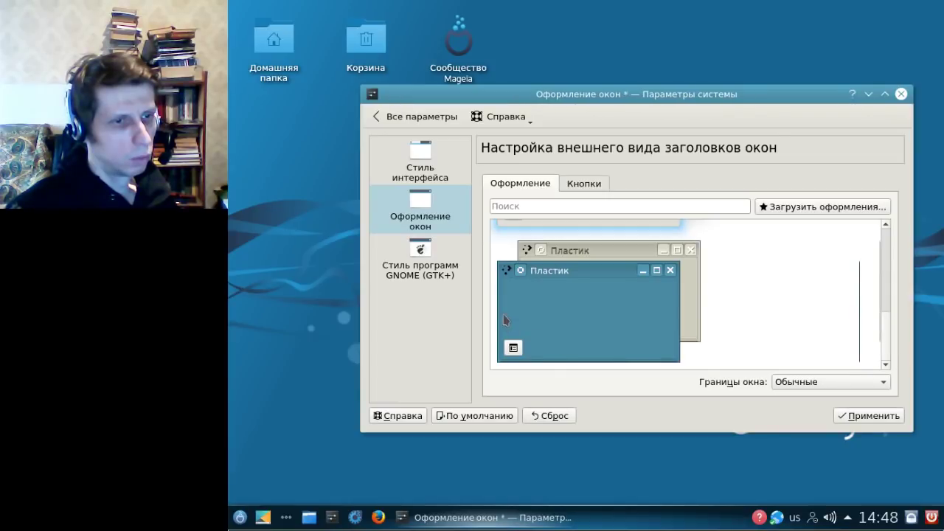
click(879, 422)
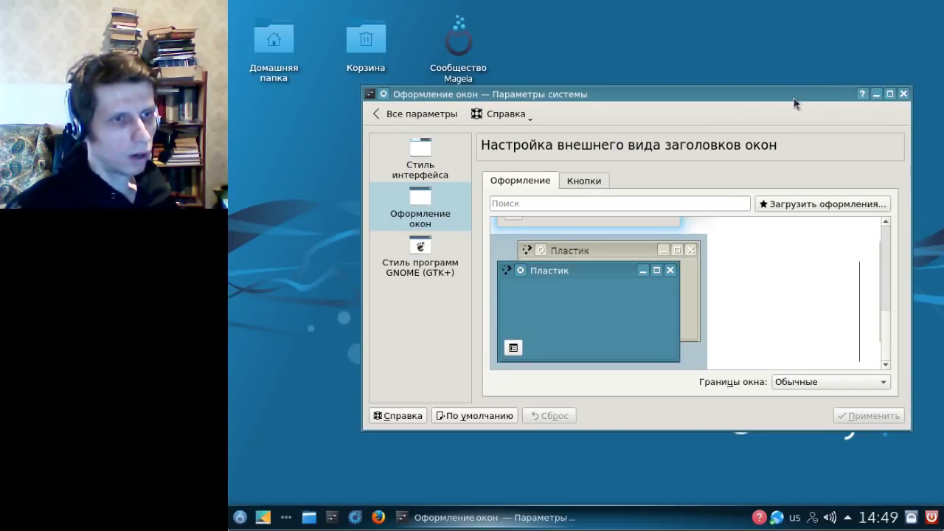
drag(794, 98, 728, 112)
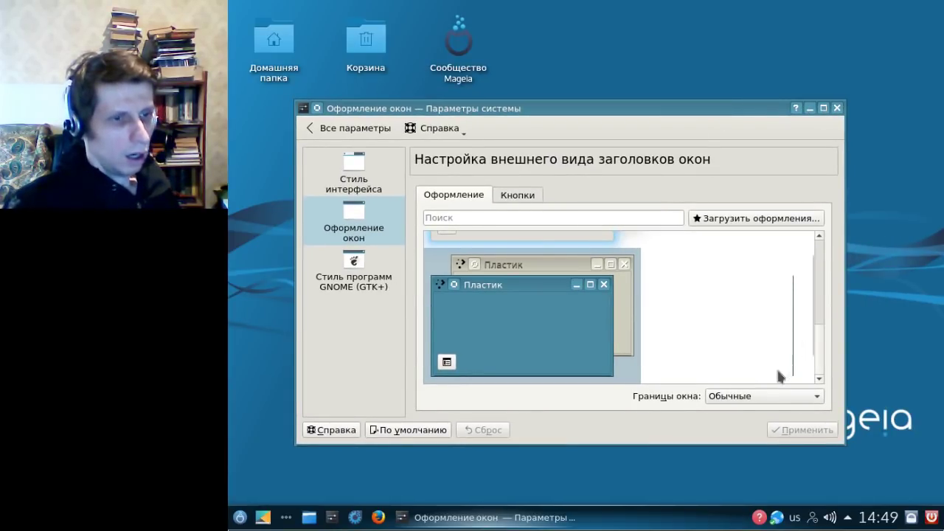
Install the Aurorae Glass-kv window decoration from the online catalogue and return to the list of available decorations
click(746, 217)
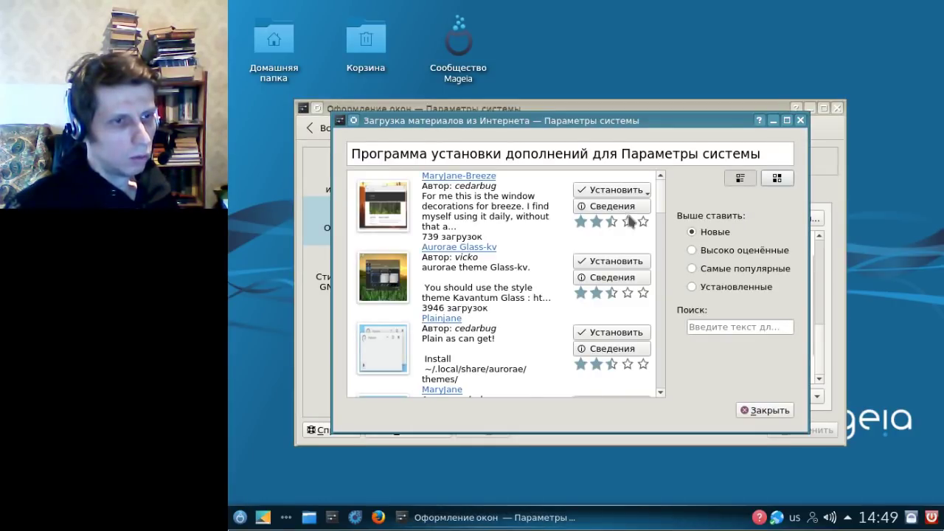
scroll(461, 314, down, 1)
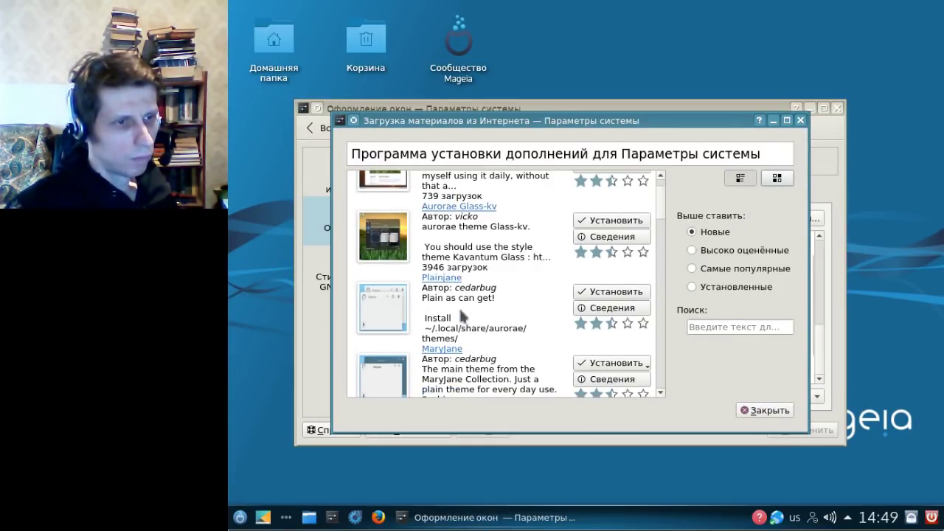
click(623, 223)
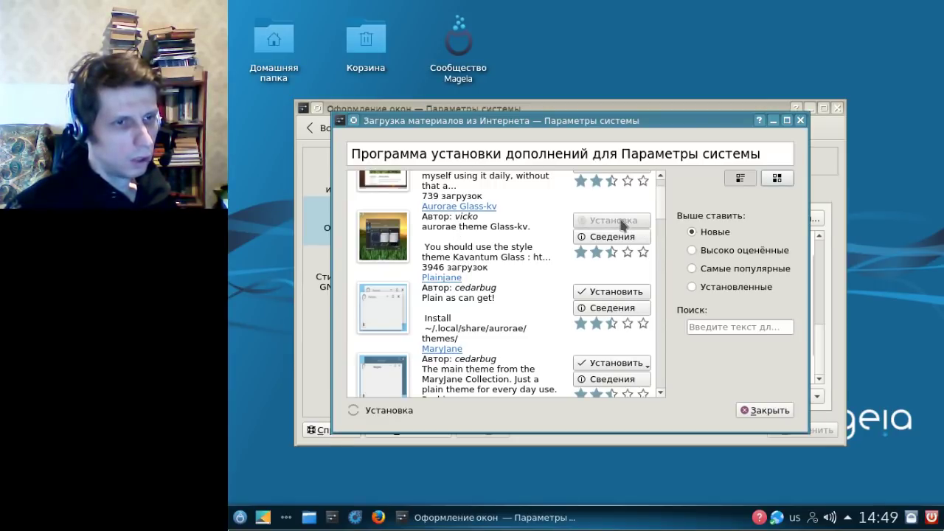
click(768, 412)
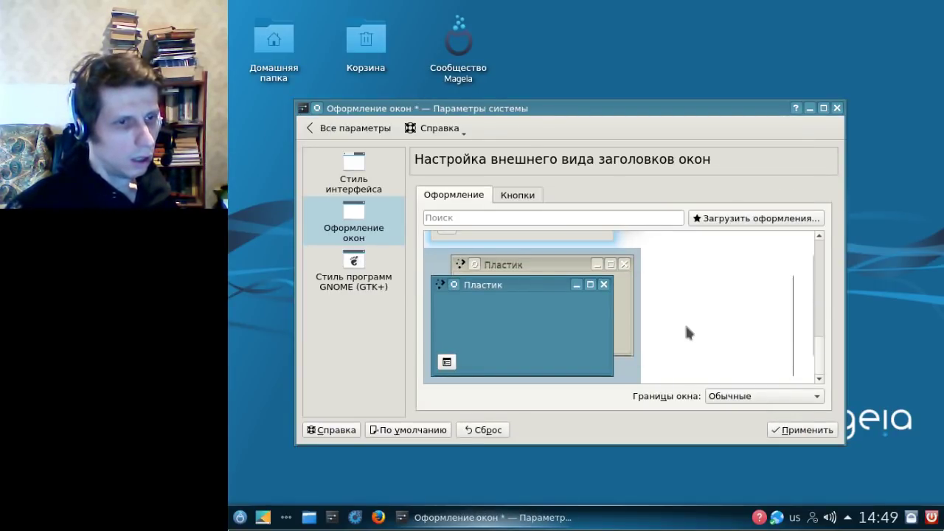
drag(824, 364, 818, 291)
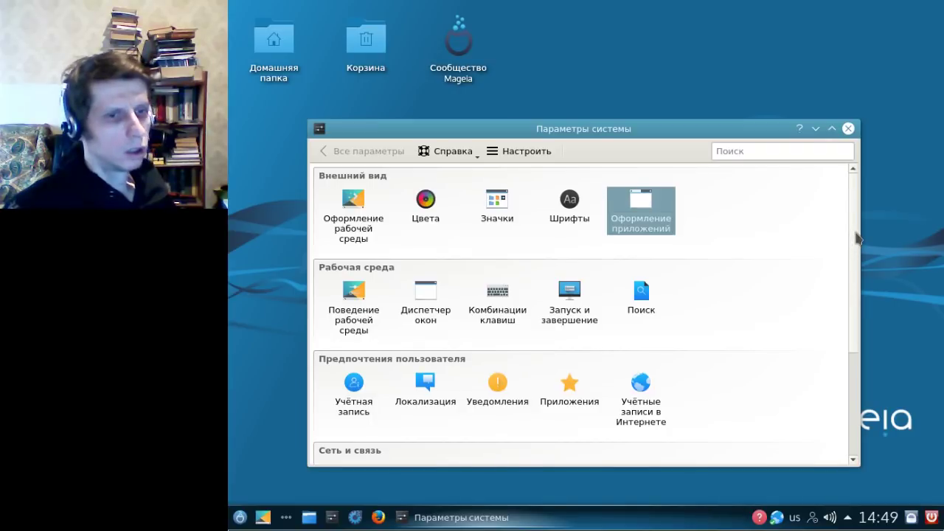
Look through the remaining categories of the system settings, down past Сеть и связь
scroll(575, 259, down, 2)
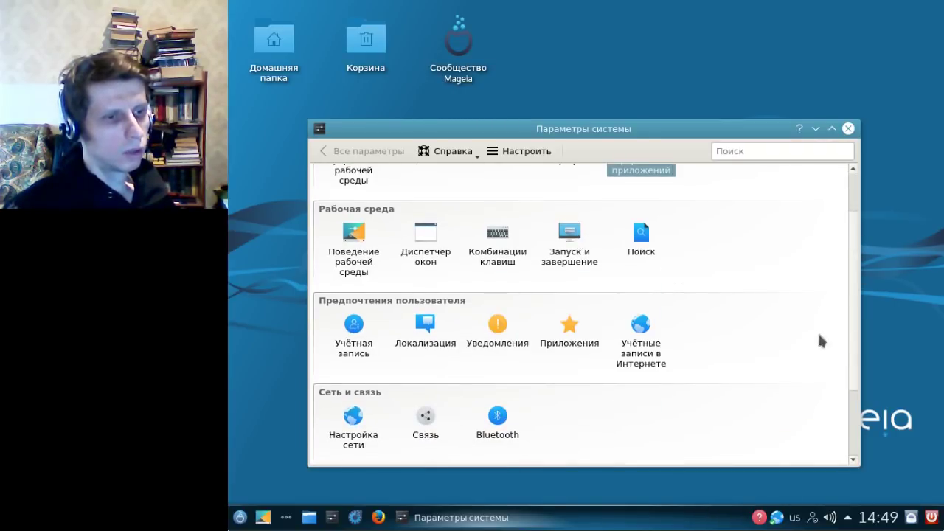
scroll(721, 374, down, 1)
scroll(717, 371, down, 3)
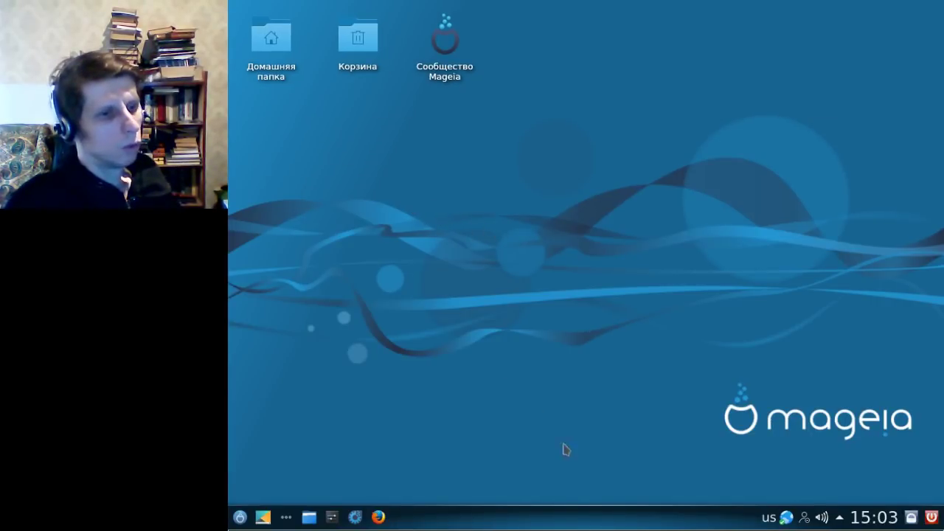
Unlock the desktop widgets and make the taskbar panel considerably taller, then check the application launcher on it
right_click(554, 524)
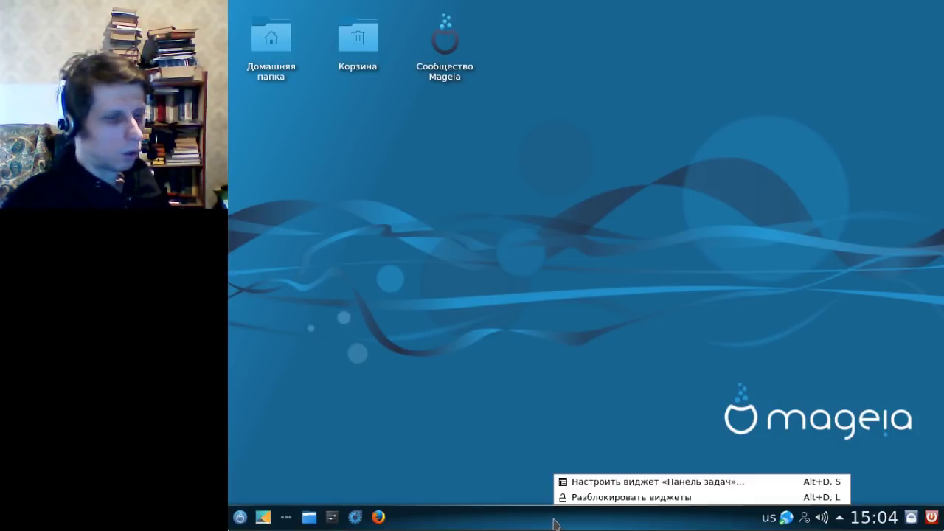
click(573, 499)
click(937, 516)
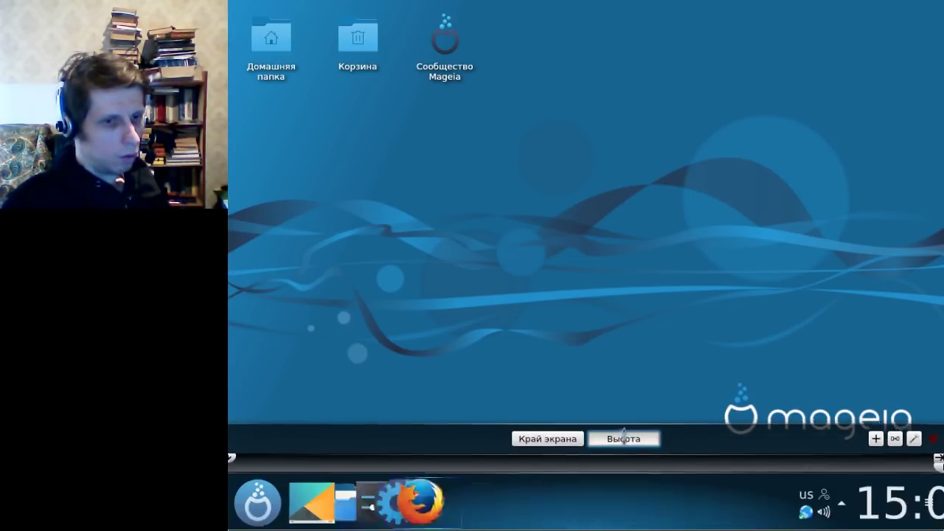
drag(625, 439, 626, 435)
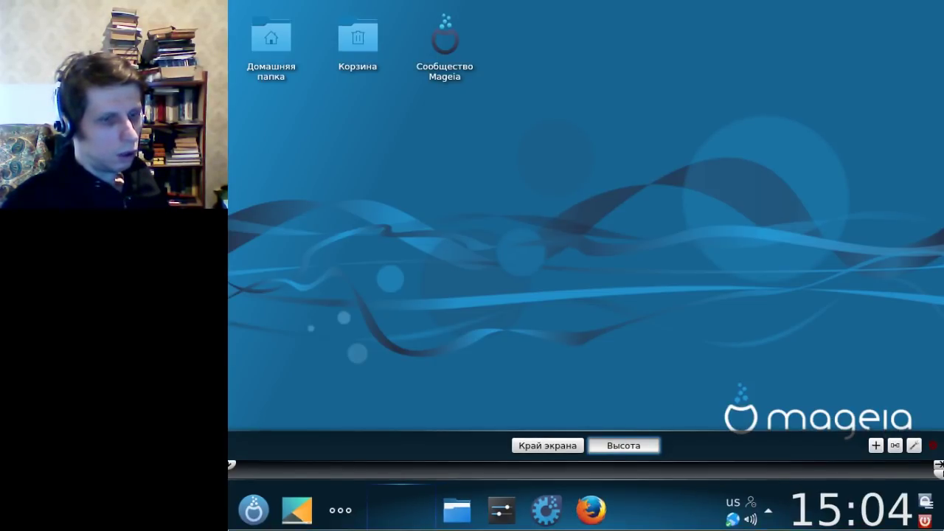
click(932, 446)
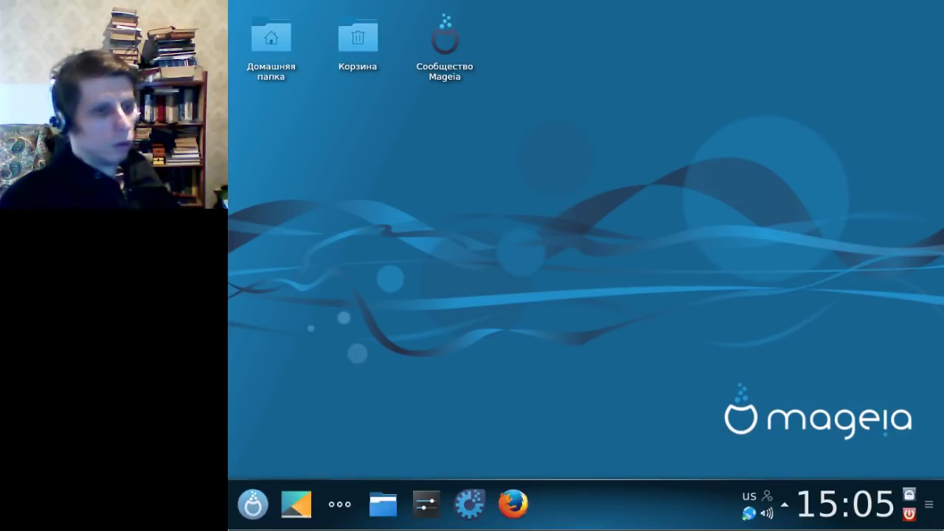
click(253, 505)
click(253, 505)
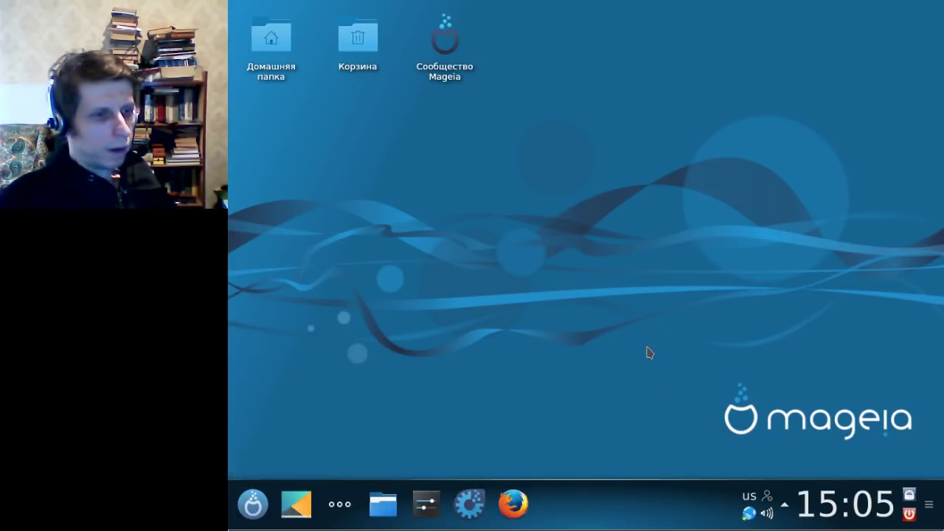
Add a new empty panel along the upper edge of the desktop
right_click(507, 271)
mouse_move(509, 275)
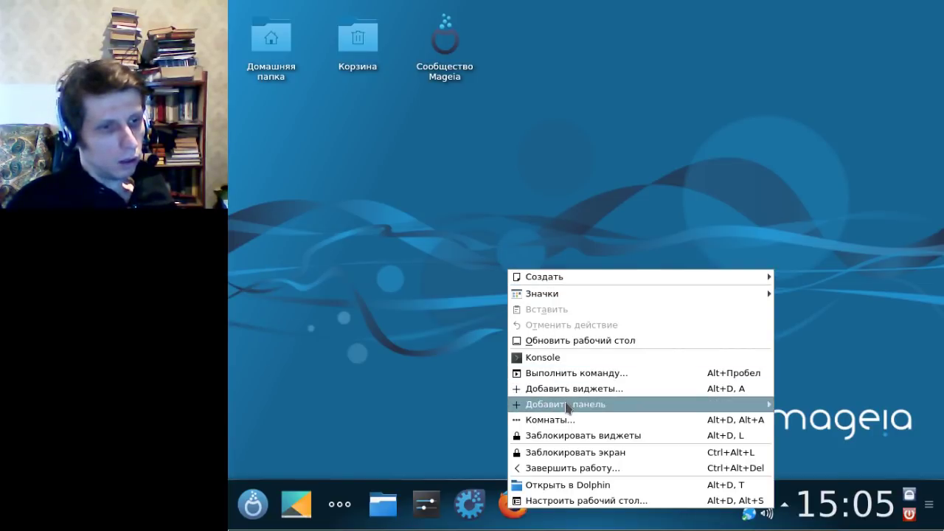
mouse_move(568, 406)
click(803, 405)
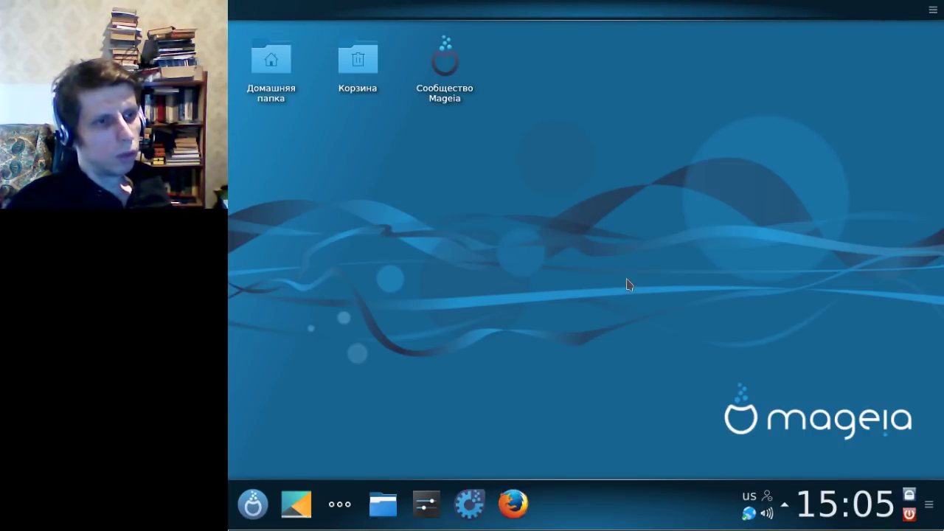
Browse the available desktop widgets and place the Календарь widget on the desktop
right_click(590, 211)
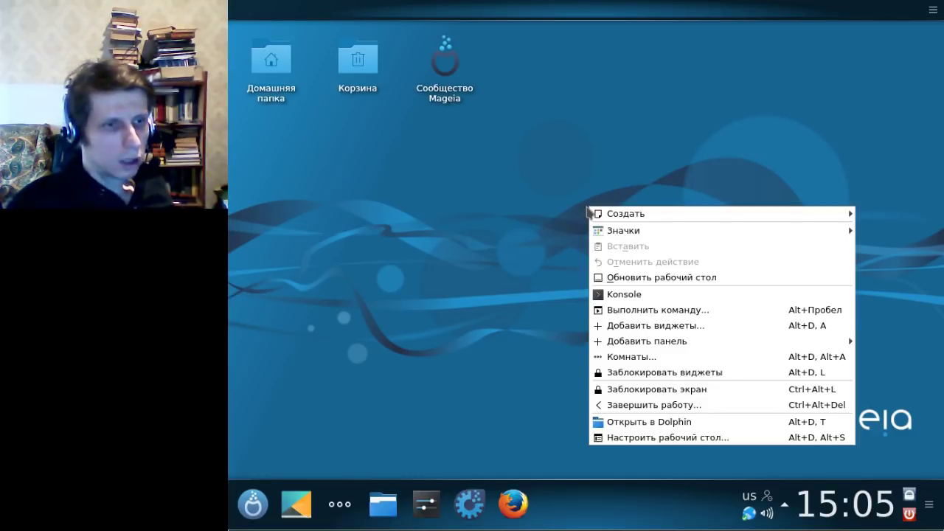
click(650, 327)
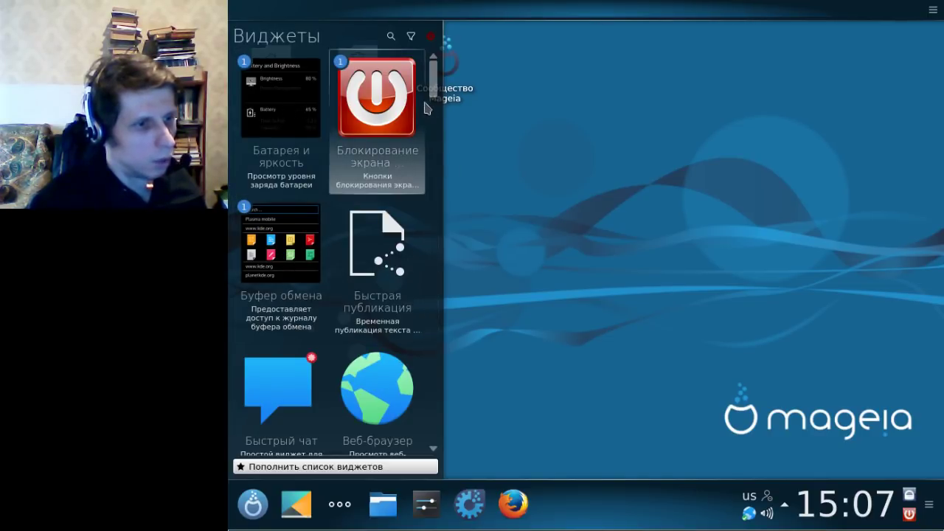
scroll(434, 147, down, 5)
scroll(434, 156, down, 2)
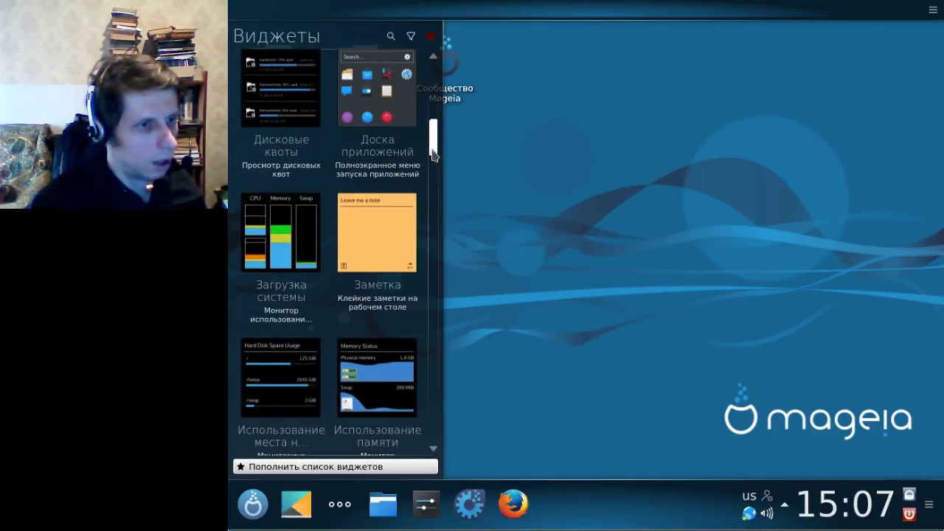
drag(434, 155, 435, 192)
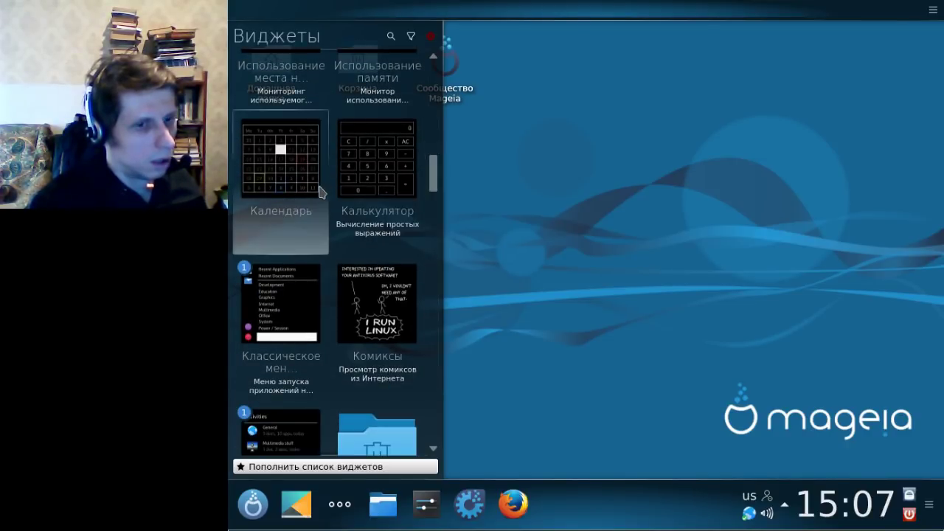
drag(280, 172, 639, 116)
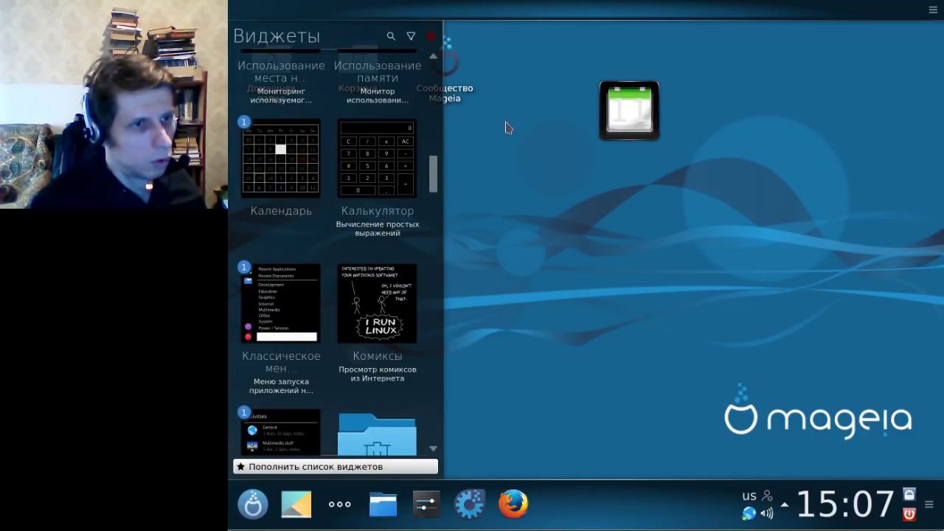
Reposition the calendar widget and enlarge it until the full month grid fits
drag(643, 139, 690, 184)
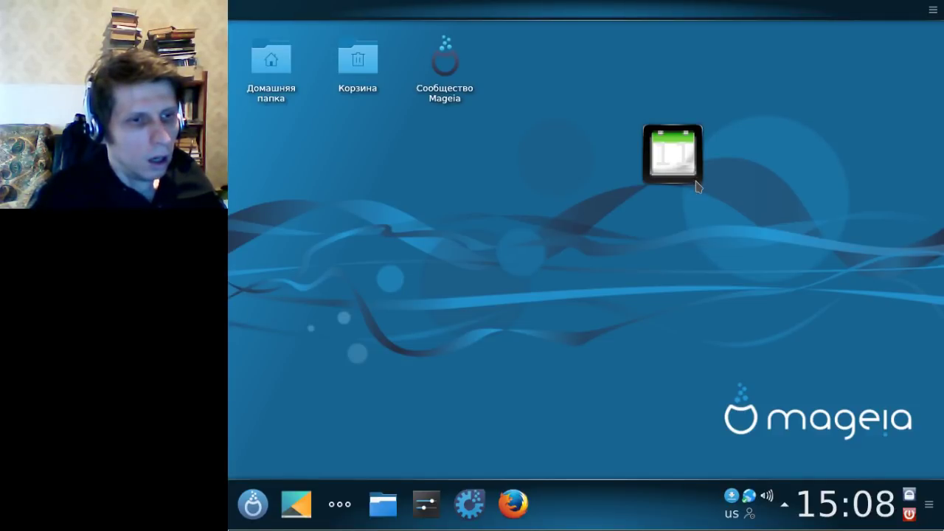
mouse_move(697, 186)
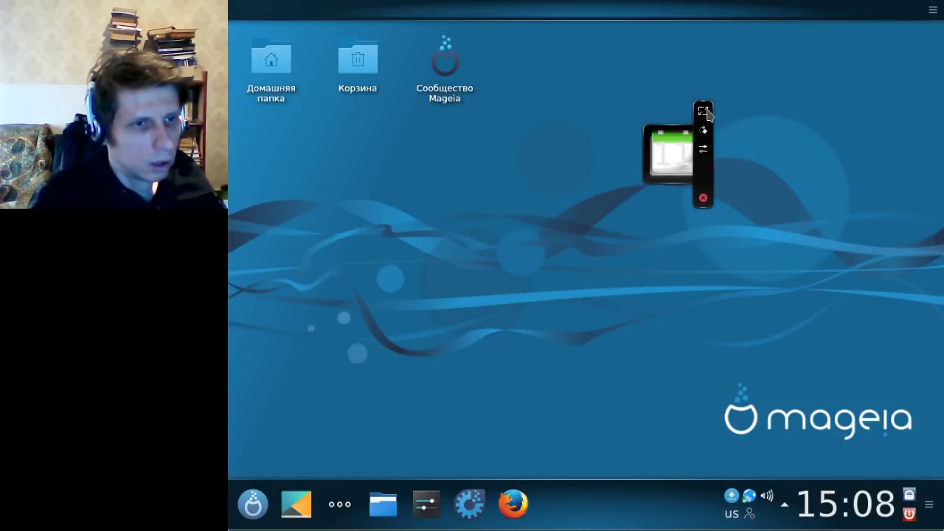
drag(704, 110, 868, 27)
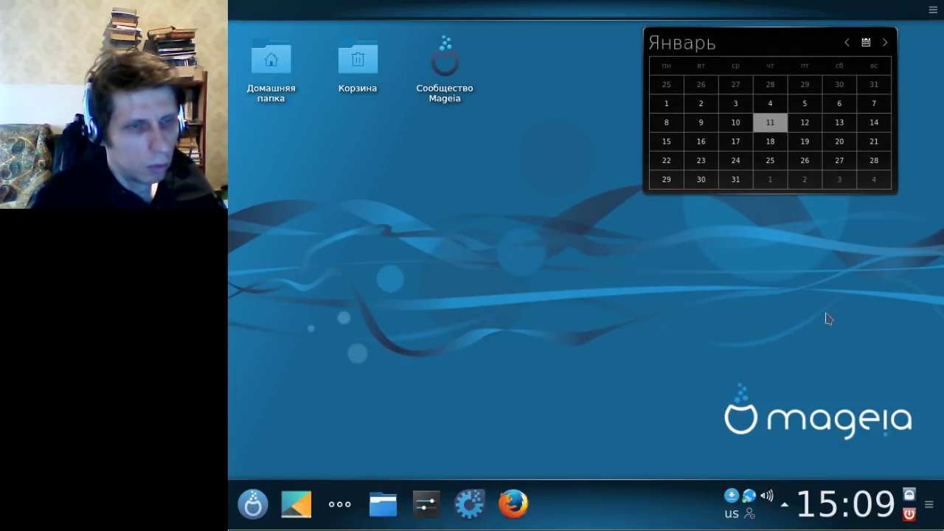
right_click(771, 123)
click(682, 43)
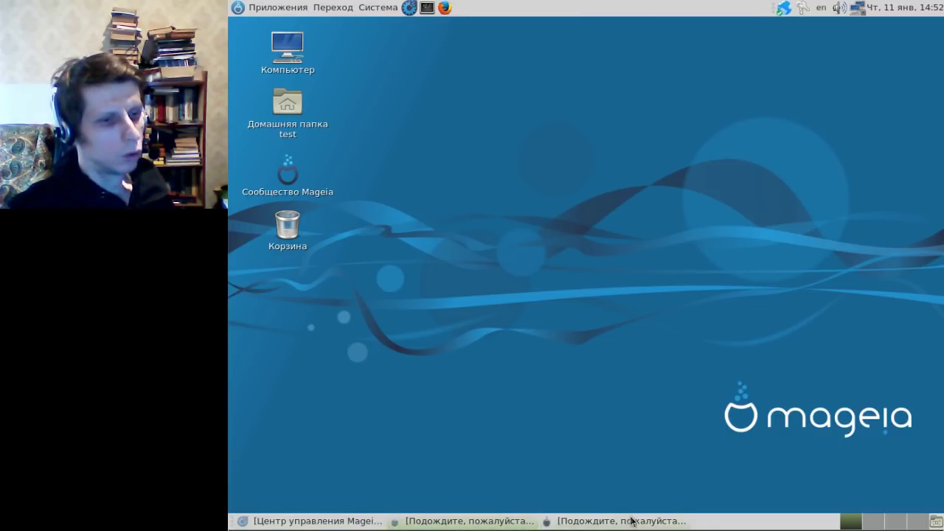
Switch the MATE desktop to its third workspace
click(896, 522)
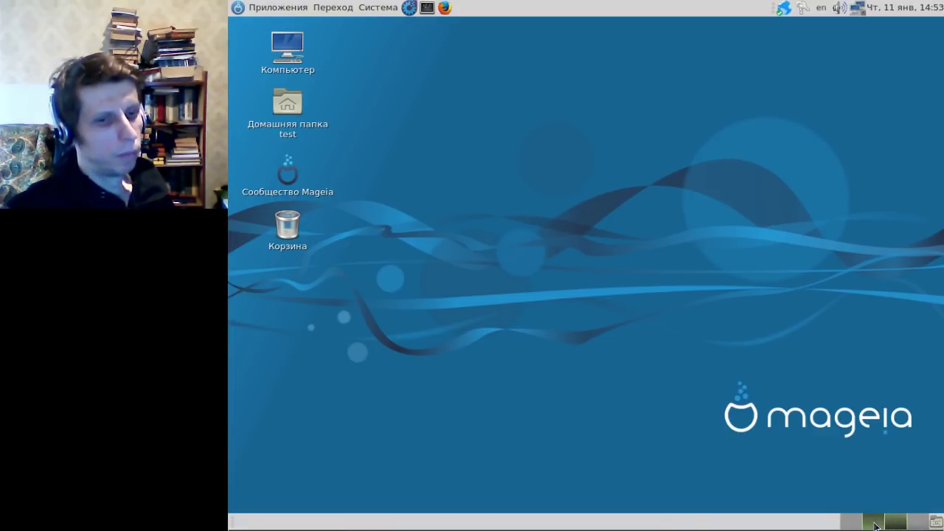
Return to the first workspace and move the upper desktop panel to the Снизу position in its properties
click(882, 523)
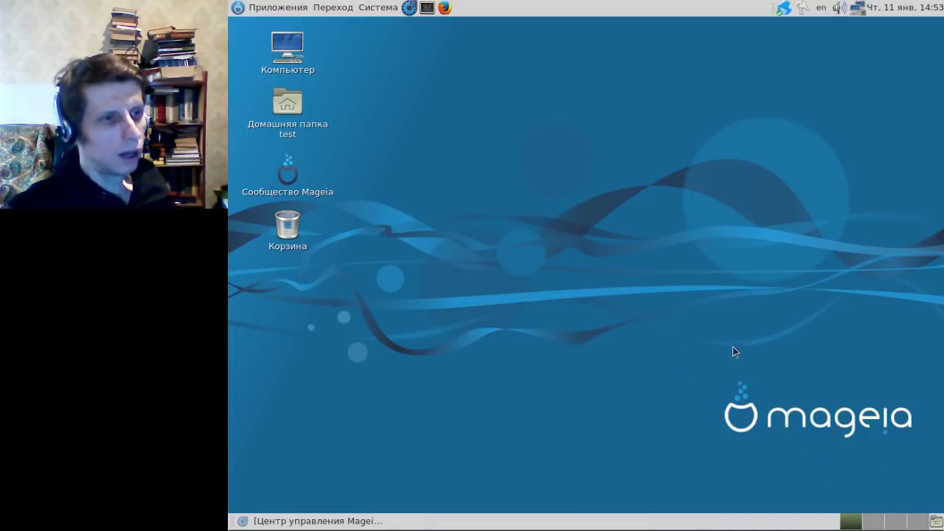
right_click(597, 11)
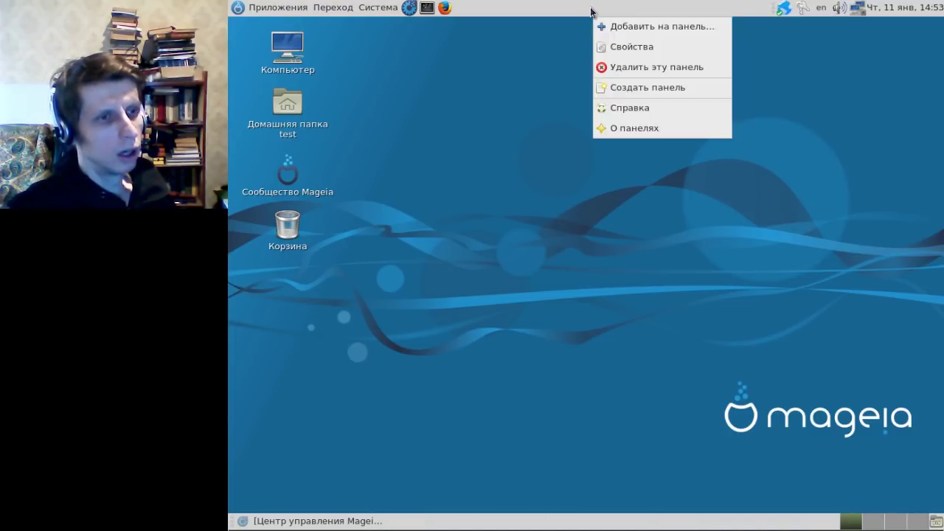
click(614, 46)
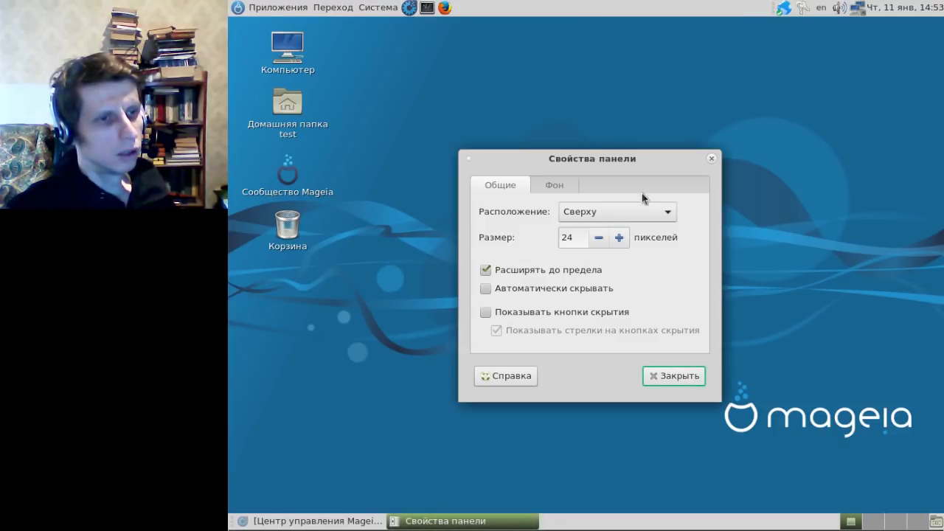
click(670, 211)
click(629, 230)
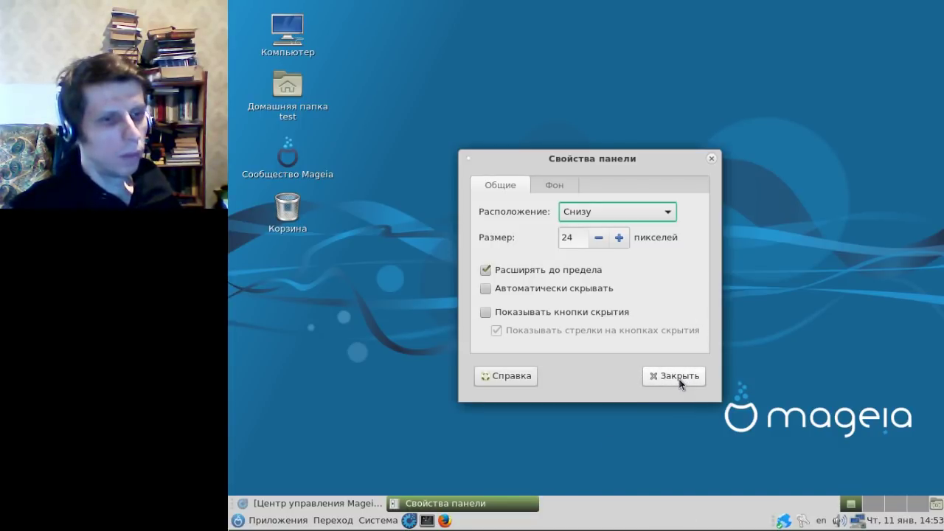
Set the main panel's placement back to Сверху and close its properties
click(602, 211)
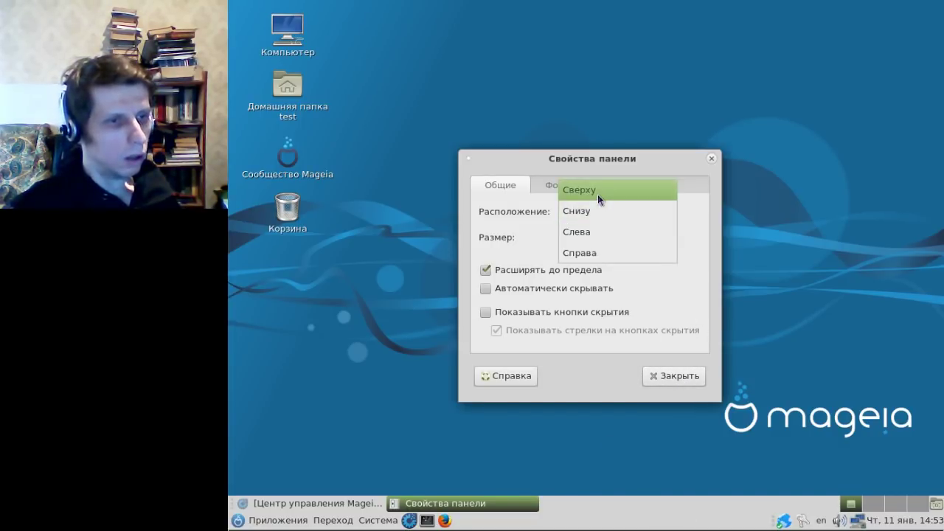
click(598, 195)
click(672, 377)
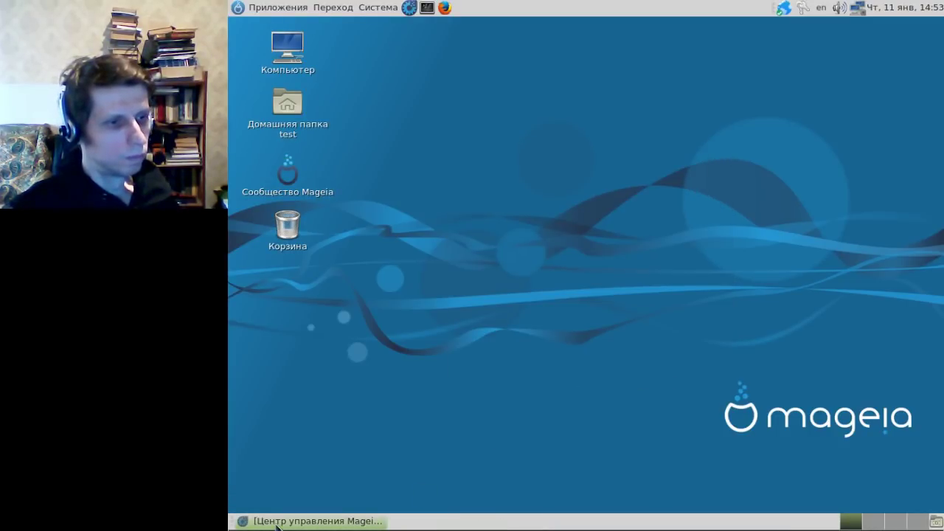
Open the Компьютер folder from the desktop and shift its window slightly
double_click(288, 51)
key(ctrl+w)
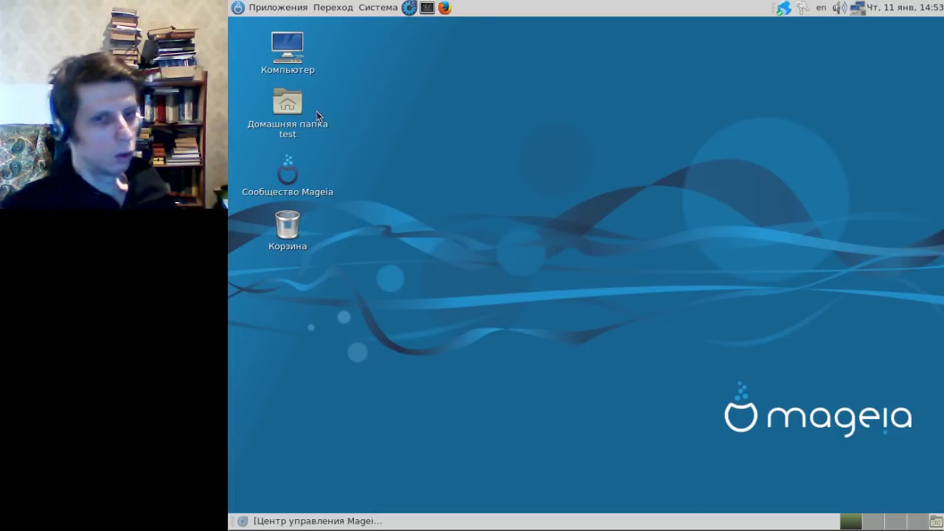
double_click(293, 53)
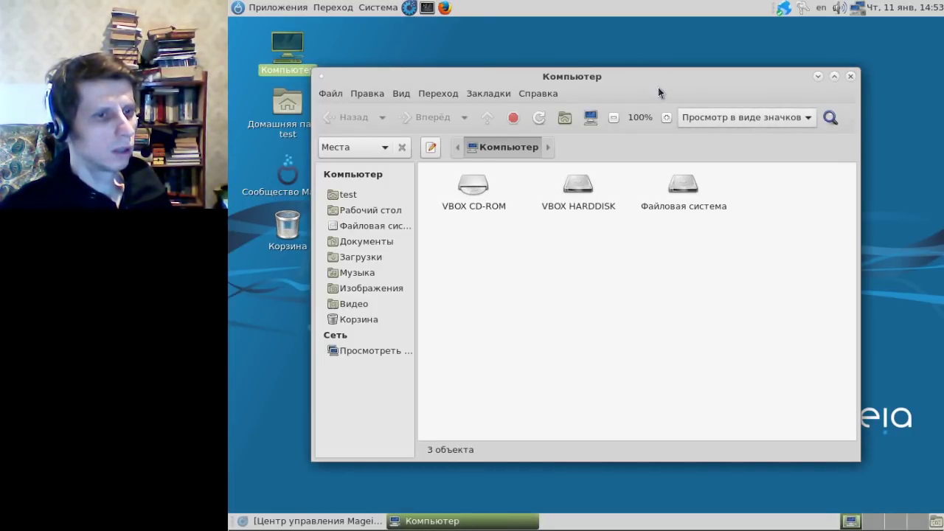
drag(642, 78, 664, 85)
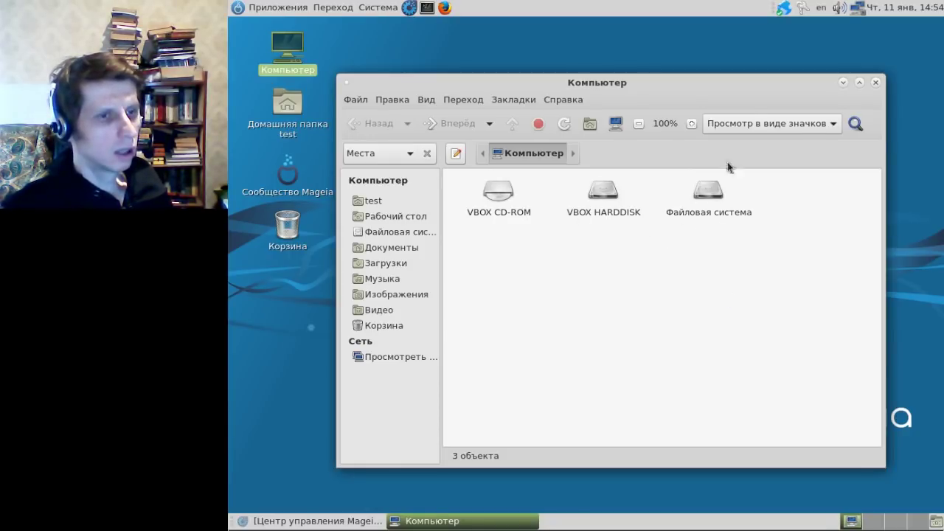
Check the available view modes for the Компьютер folder and enlarge its icons to 200%
click(802, 125)
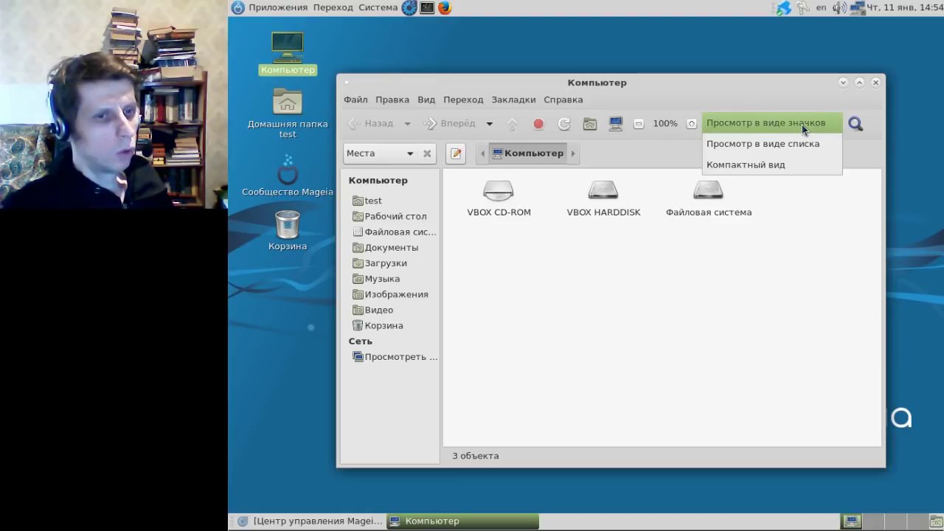
click(770, 189)
click(692, 124)
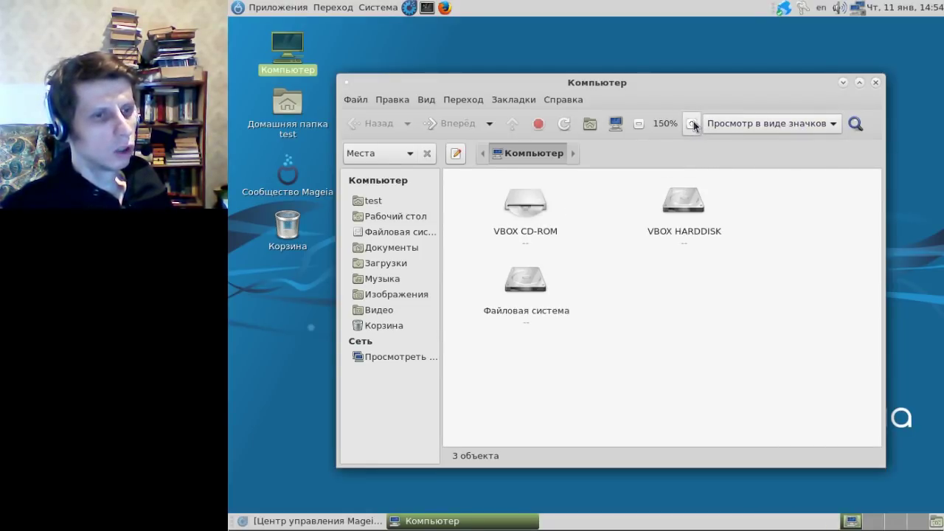
click(692, 124)
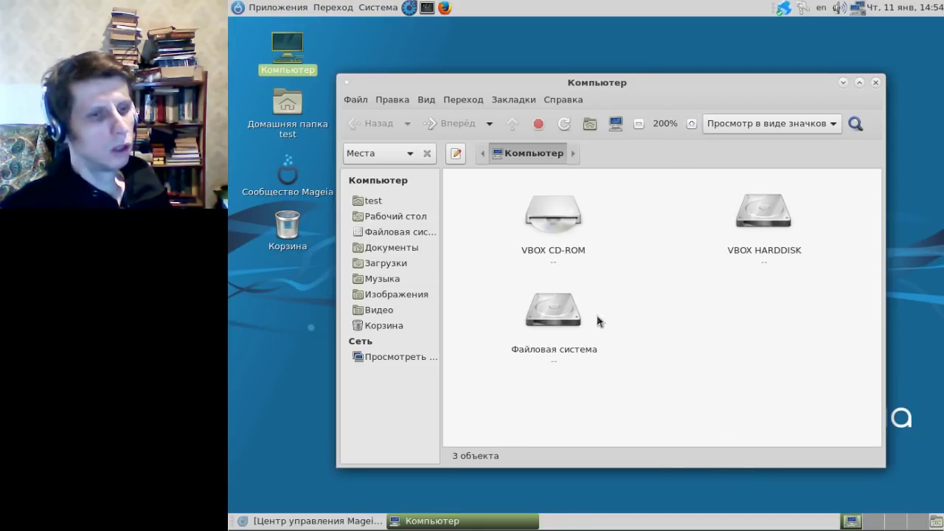
Browse into the bin folder of Файловая система and close the file manager window
double_click(549, 317)
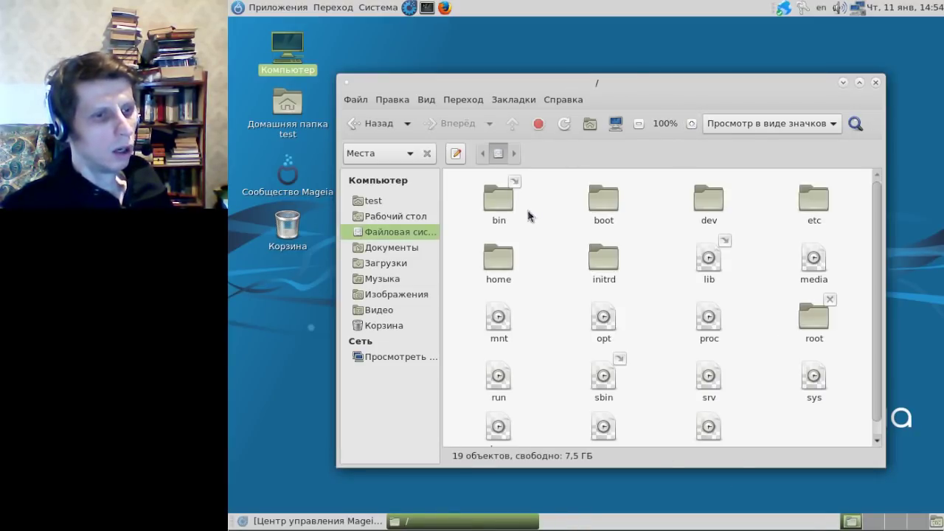
click(507, 202)
double_click(507, 202)
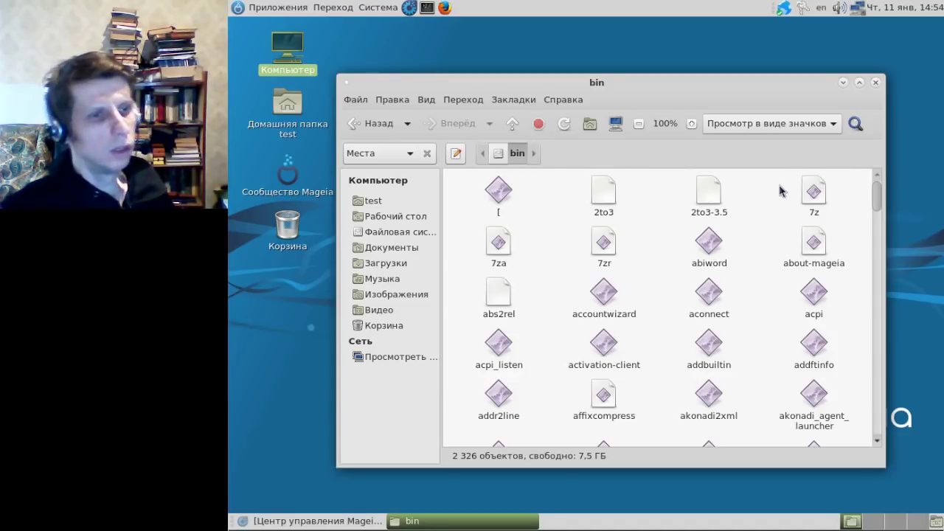
click(876, 83)
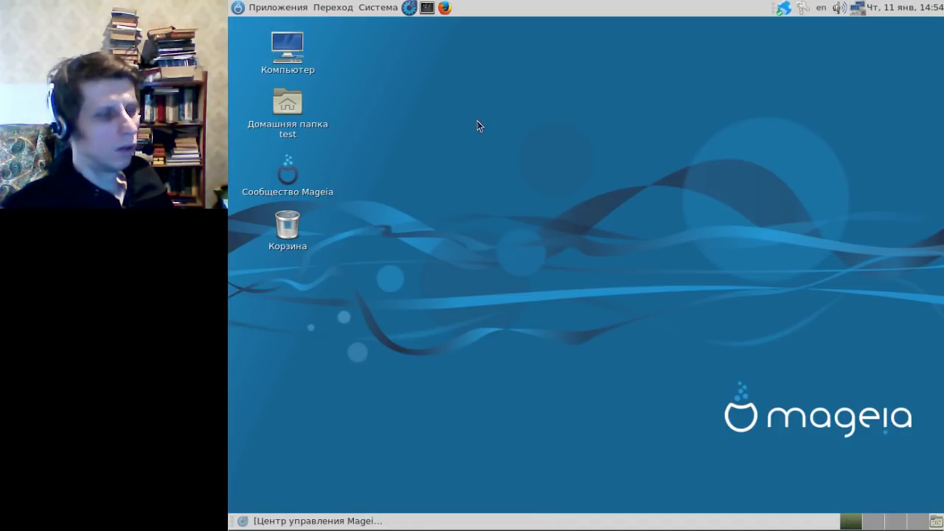
Examine the application categories, the folder and network locations, and the system settings entries offered by the MATE panel
click(370, 11)
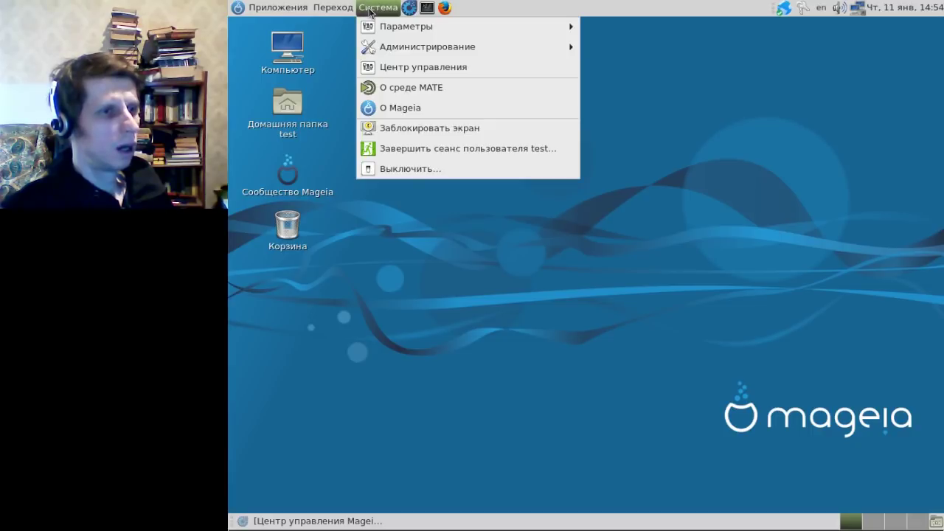
mouse_move(324, 12)
mouse_move(286, 13)
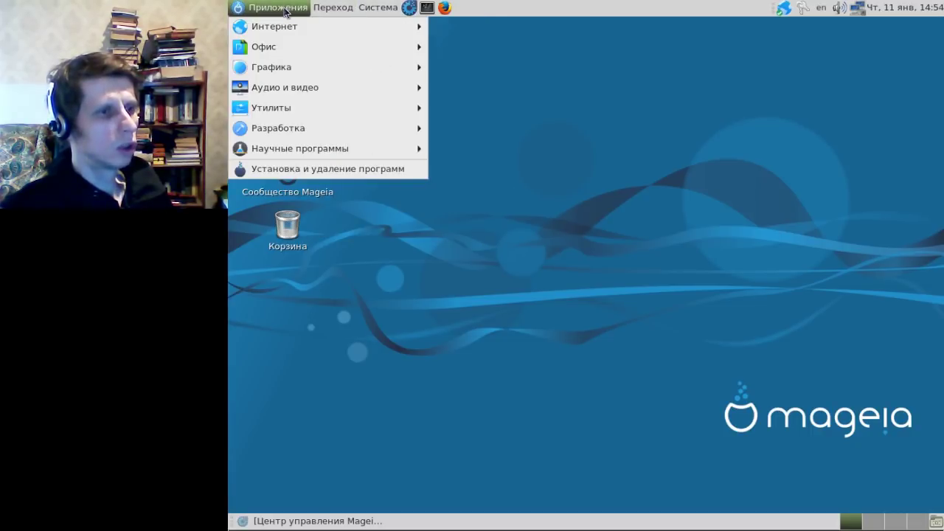
click(611, 12)
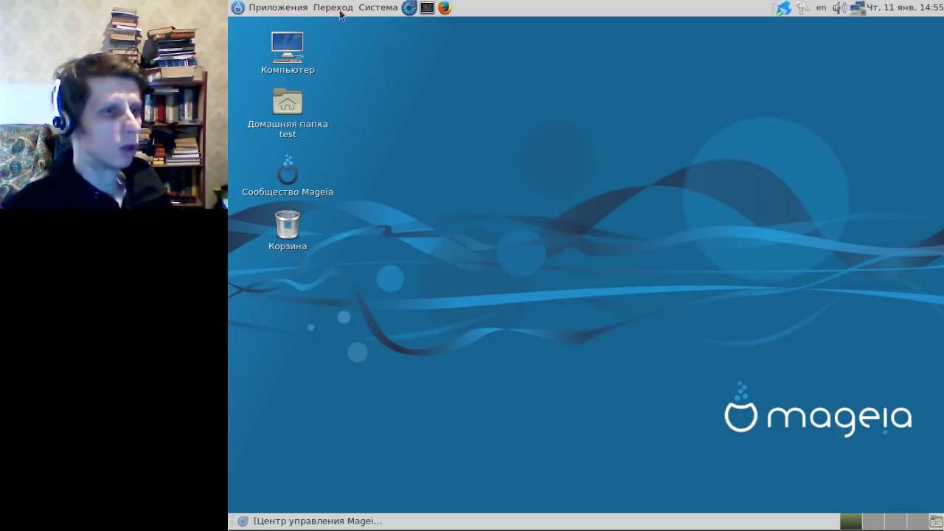
click(280, 9)
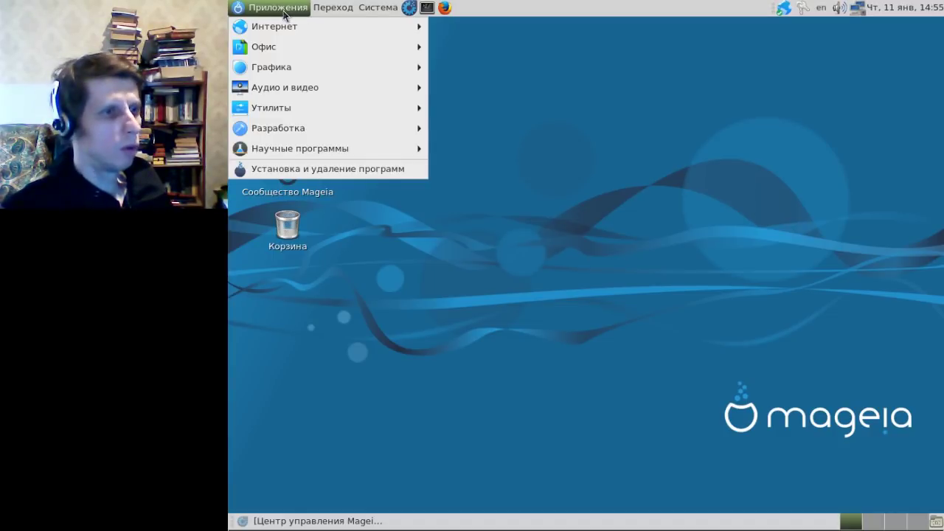
mouse_move(273, 33)
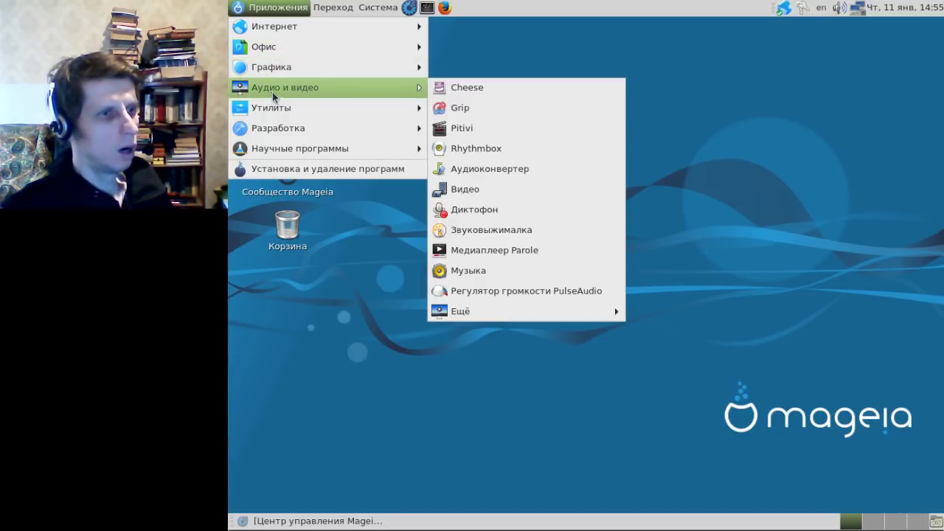
mouse_move(325, 6)
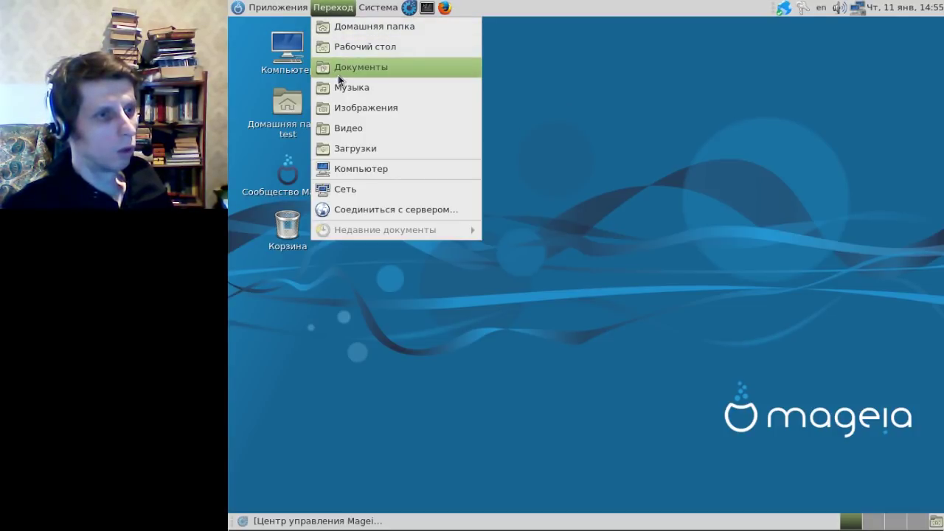
mouse_move(368, 11)
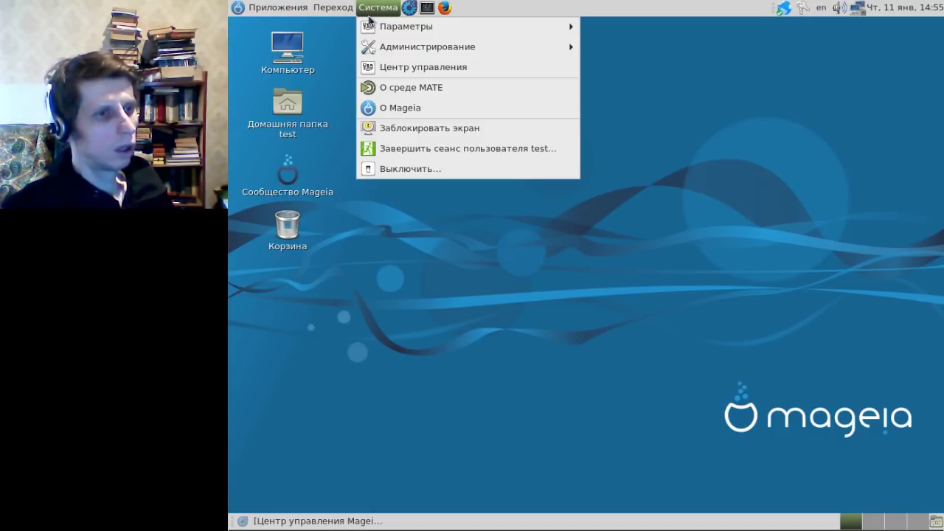
mouse_move(376, 28)
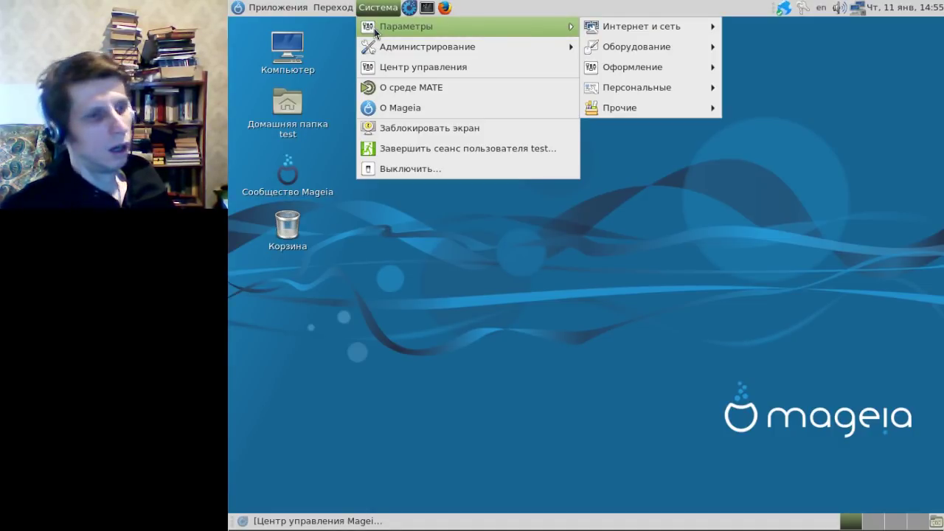
Open Центр управления and bring up its Внешний вид settings
click(391, 68)
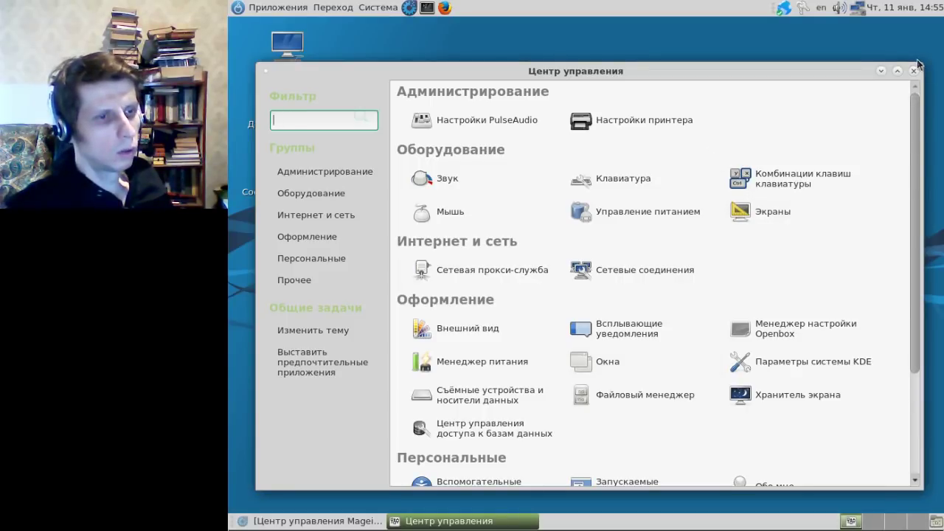
drag(915, 132, 914, 240)
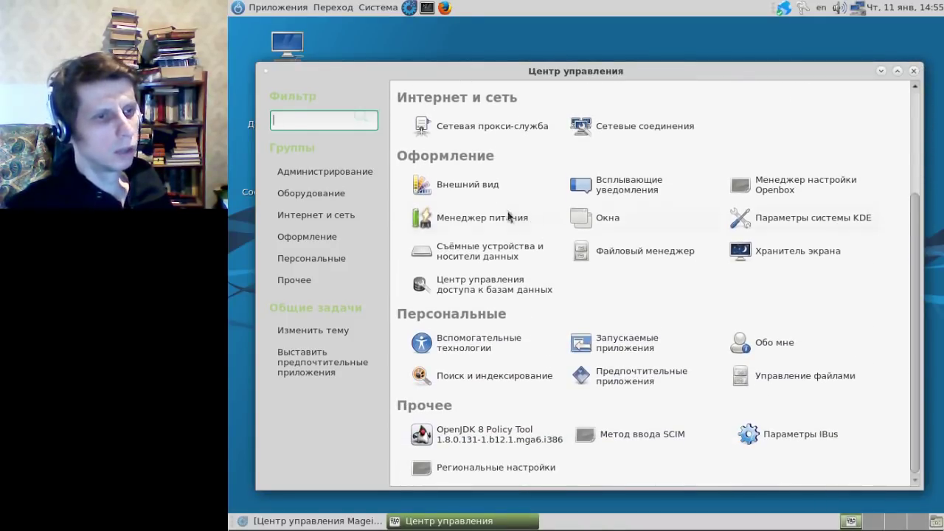
click(443, 189)
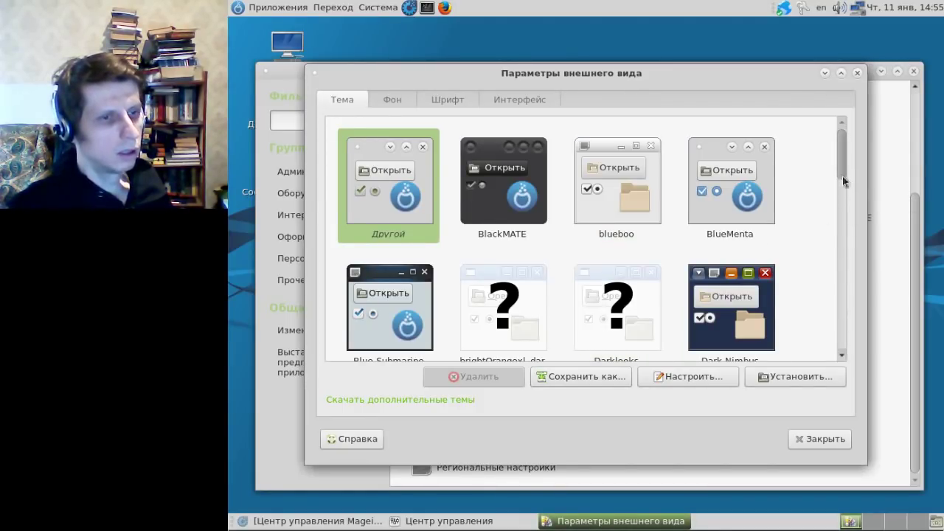
Apply the light-nimbus desktop theme and reposition the appearance settings window
drag(843, 164, 846, 246)
click(762, 256)
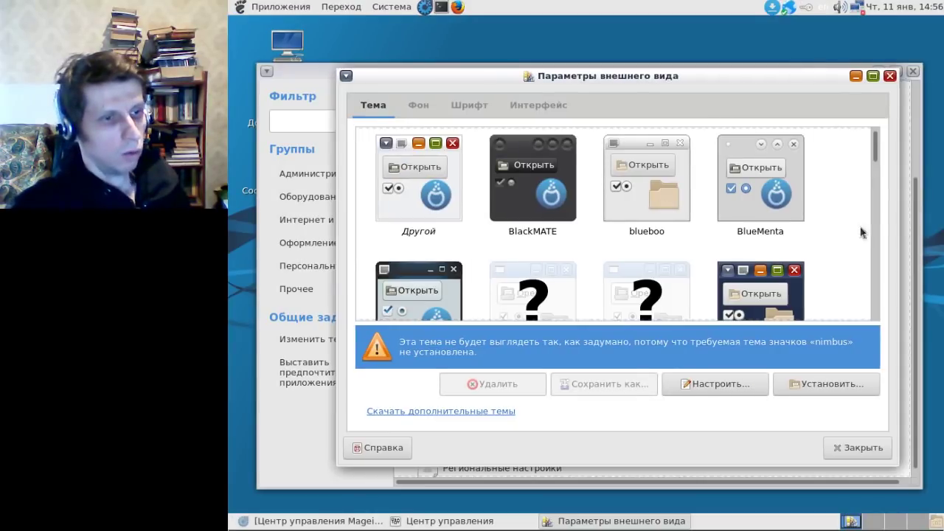
drag(679, 80, 660, 109)
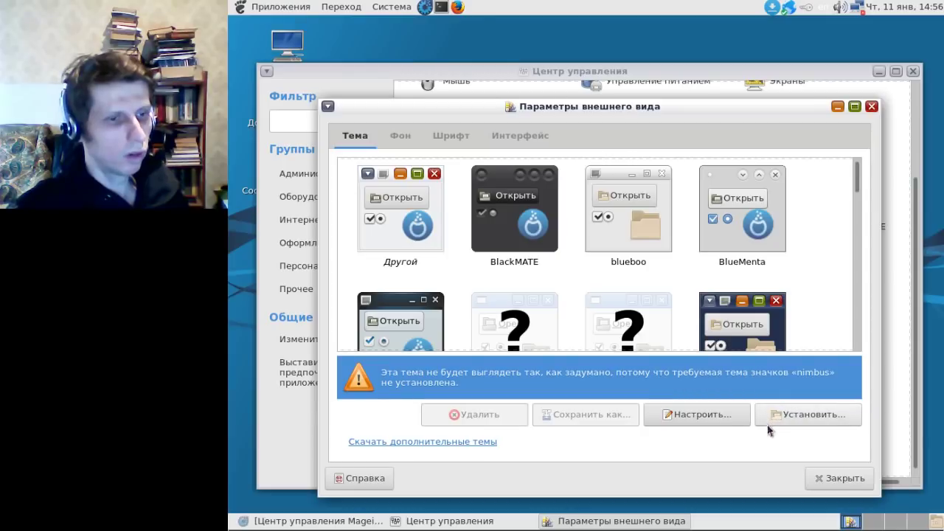
Customize the current theme with the nimbus window border and the Menta icon set
click(705, 417)
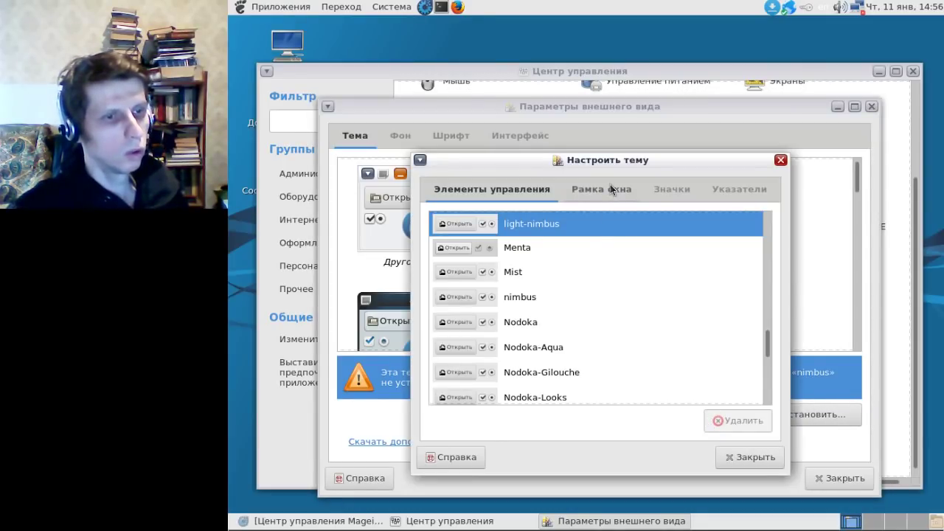
click(607, 189)
click(533, 329)
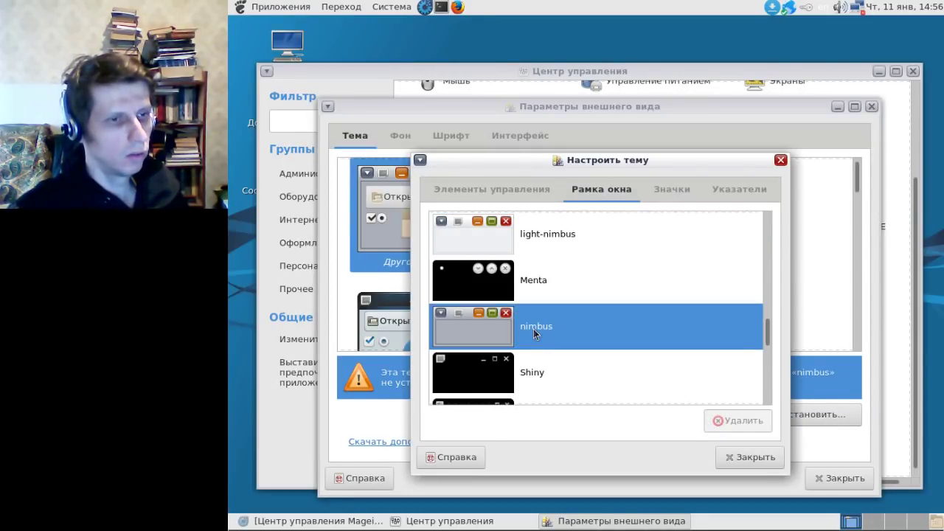
click(693, 191)
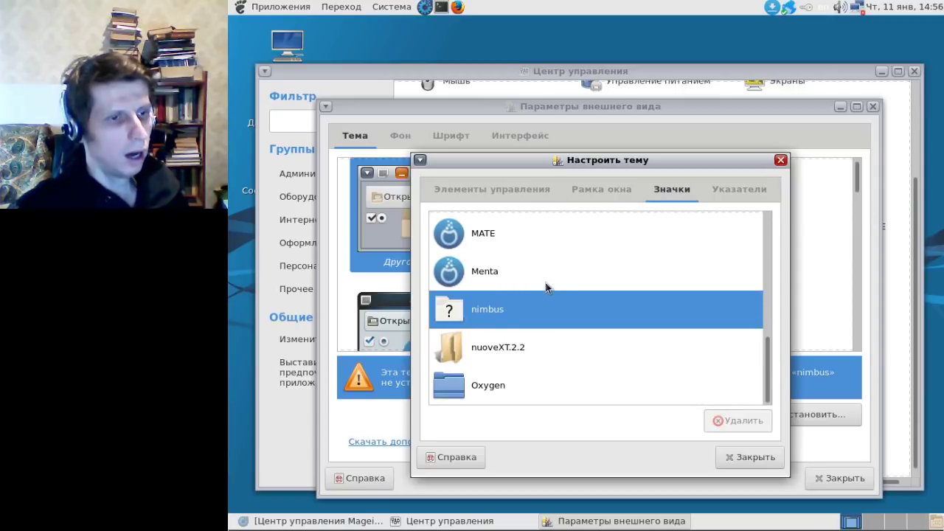
click(483, 271)
Choose the Breeze pointer, increase its size to about two thirds of the range, and close the theme customization
click(750, 193)
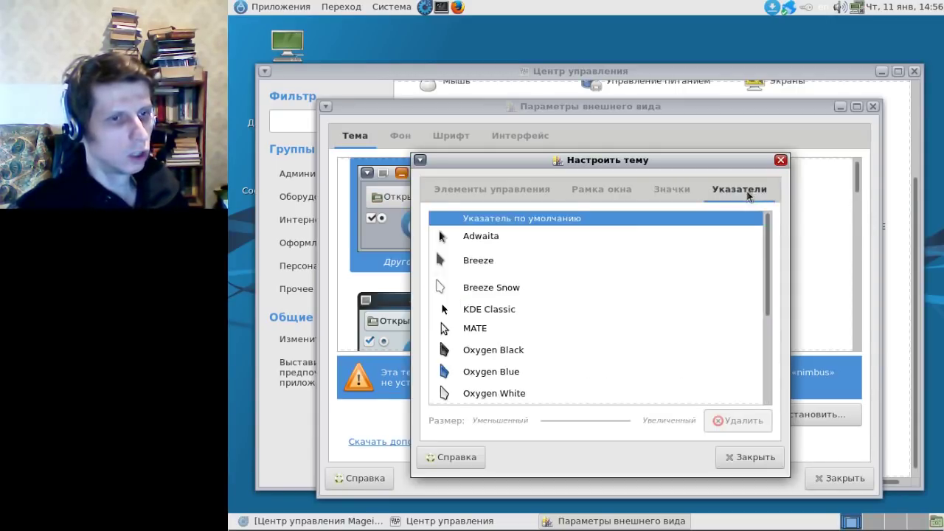
click(481, 258)
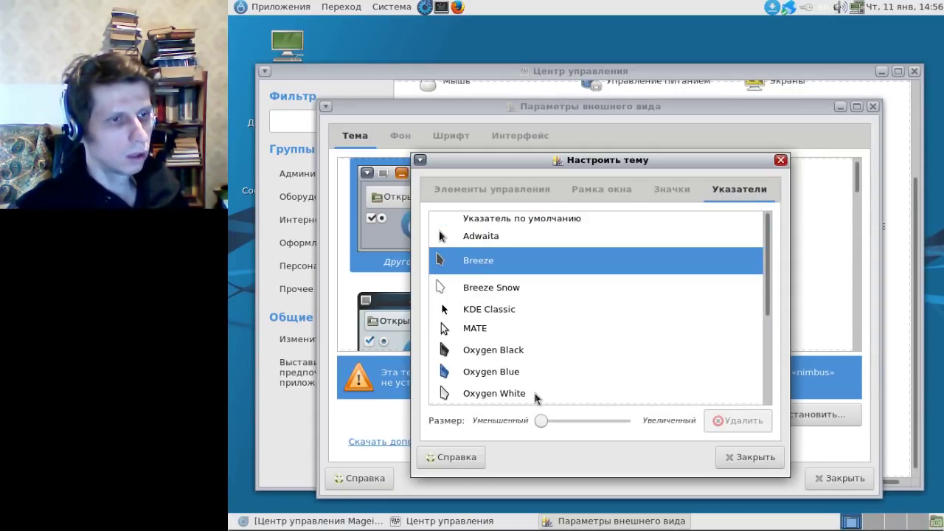
drag(541, 422, 601, 422)
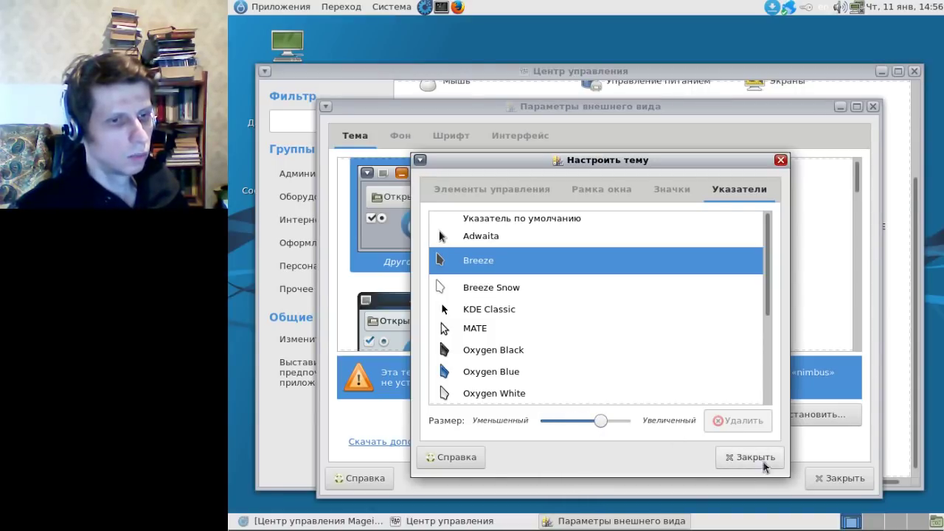
click(747, 458)
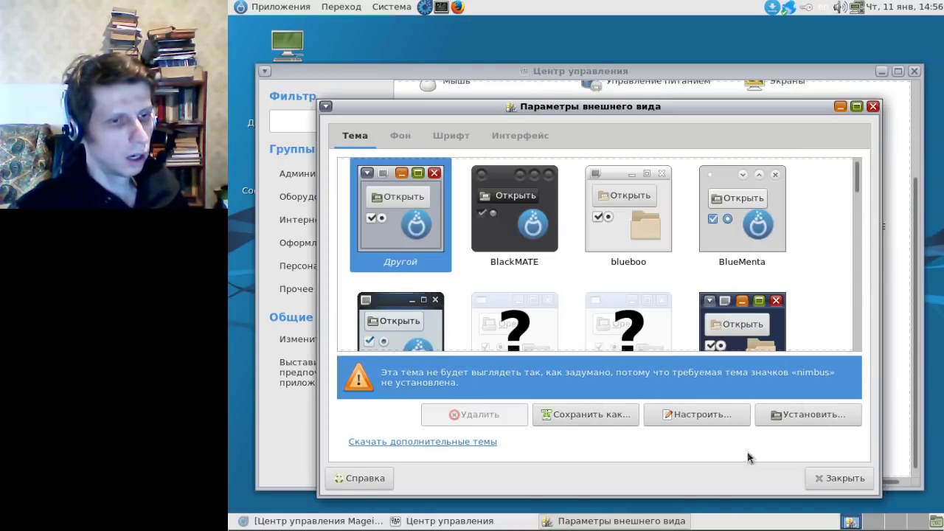
Close the appearance settings window and check the options in the empty desktop's context menu
click(448, 139)
click(839, 477)
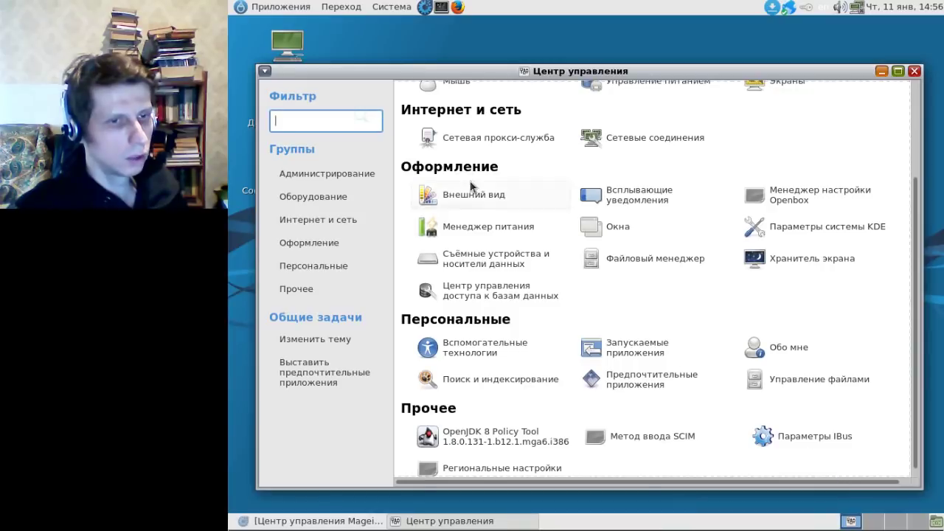
right_click(503, 102)
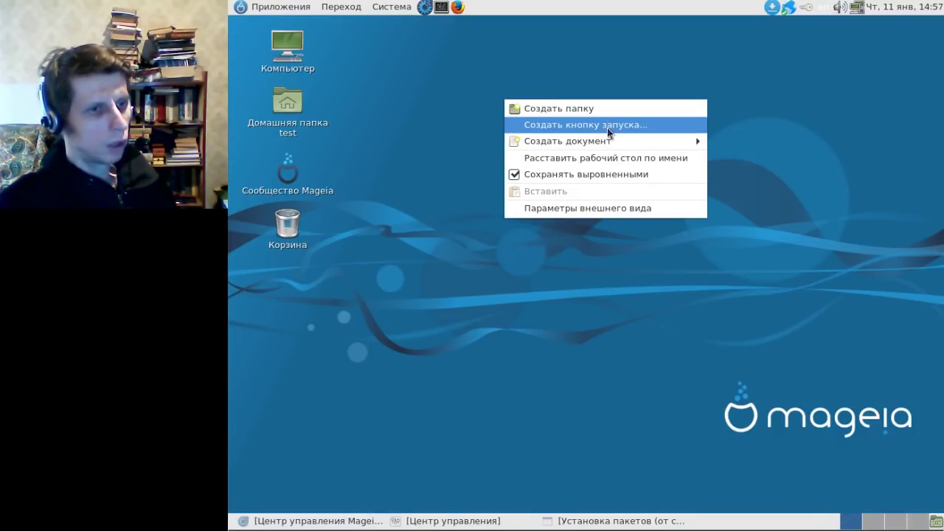
click(441, 78)
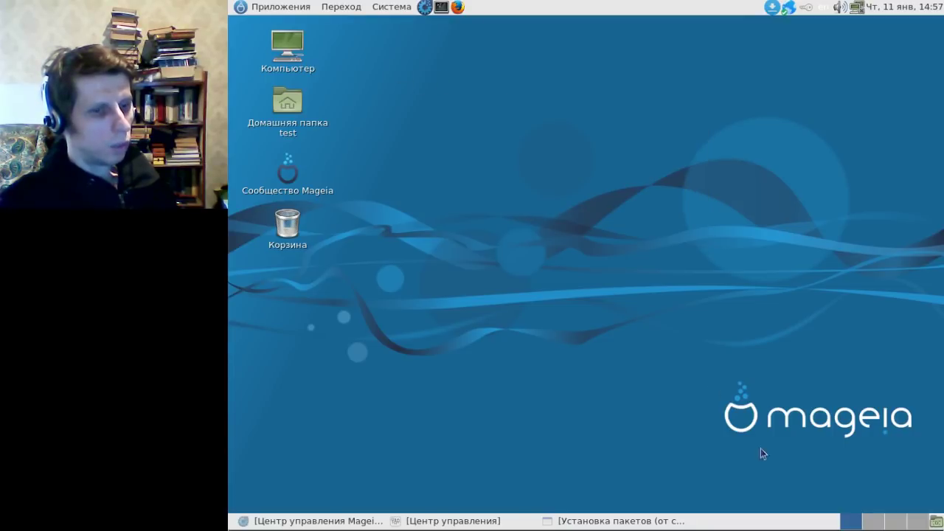
Browse the list of items that can be added to the upper panel
right_click(610, 8)
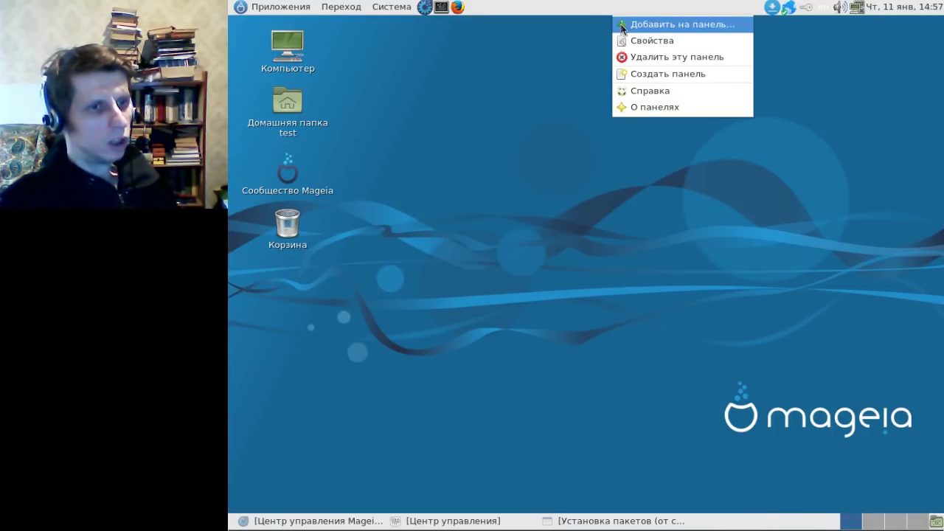
click(622, 27)
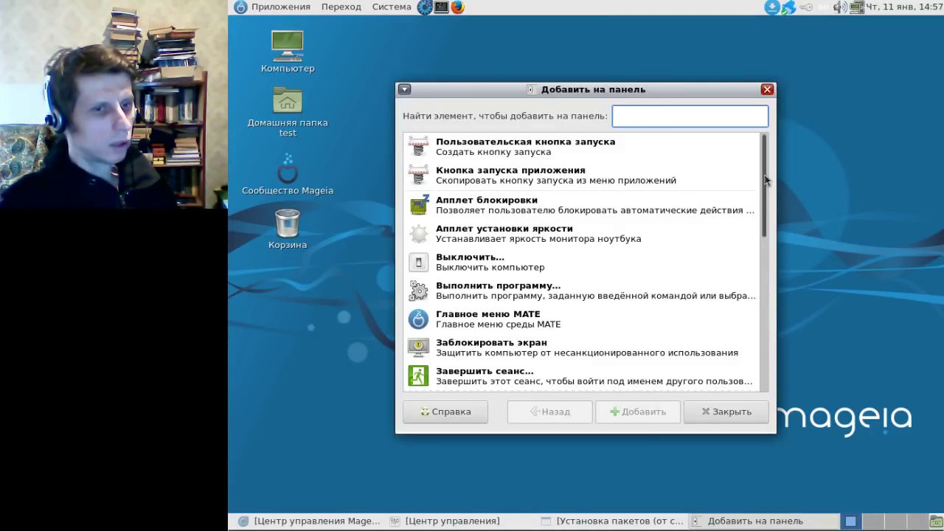
scroll(766, 226, down, 1)
scroll(760, 332, down, 8)
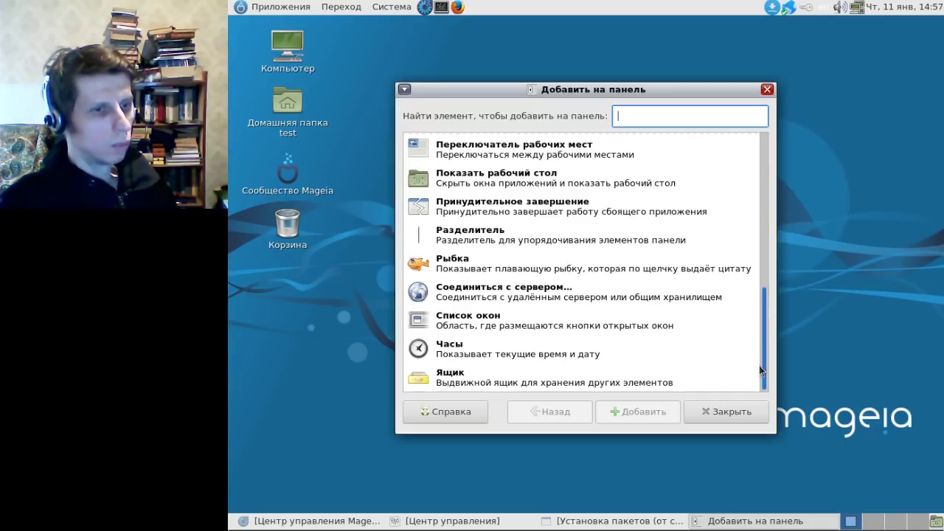
scroll(762, 264, up, 3)
scroll(763, 263, up, 7)
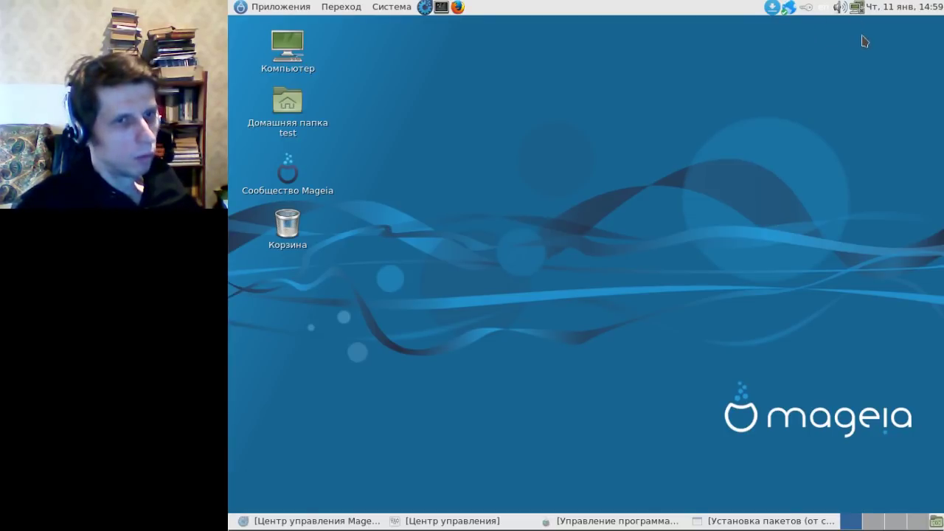
Bring up the sound volume slider and dismiss it without adjusting the level
click(839, 10)
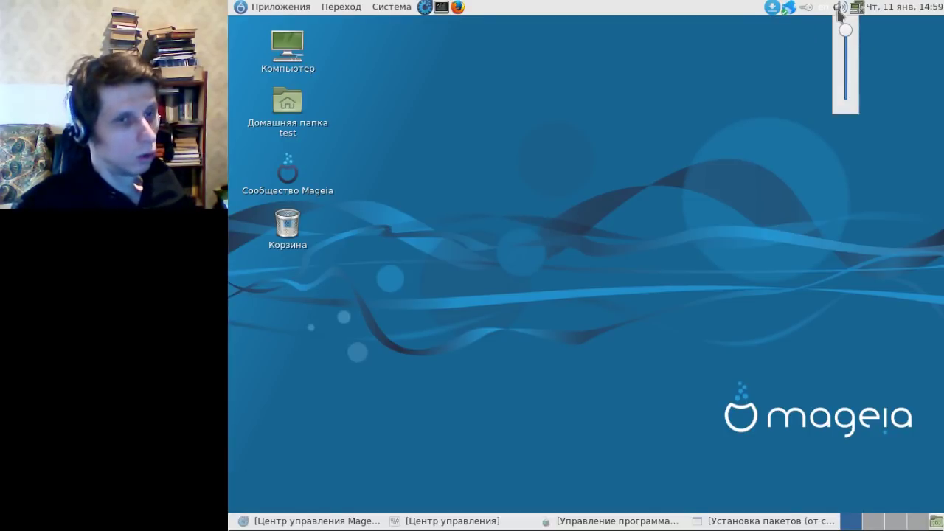
click(753, 76)
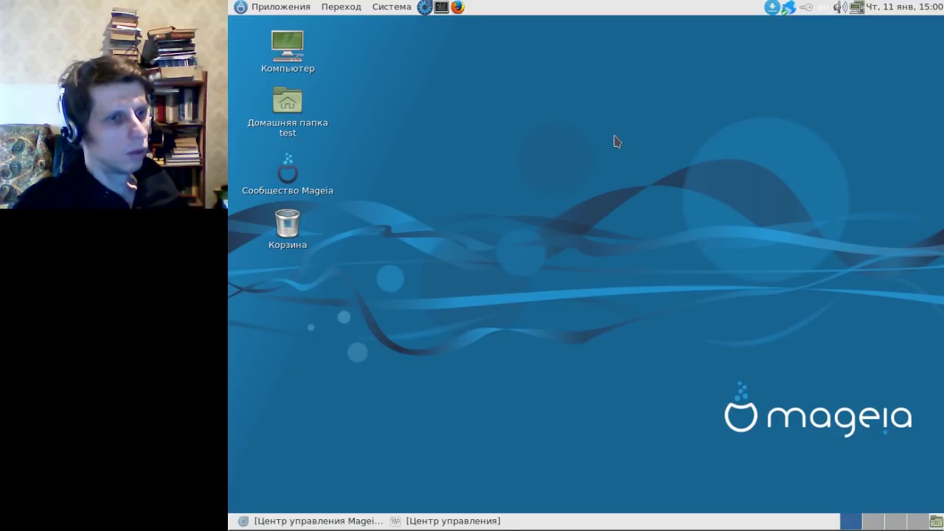
Create a new desktop panel in addition to the existing upper and lower ones
right_click(547, 11)
right_click(534, 11)
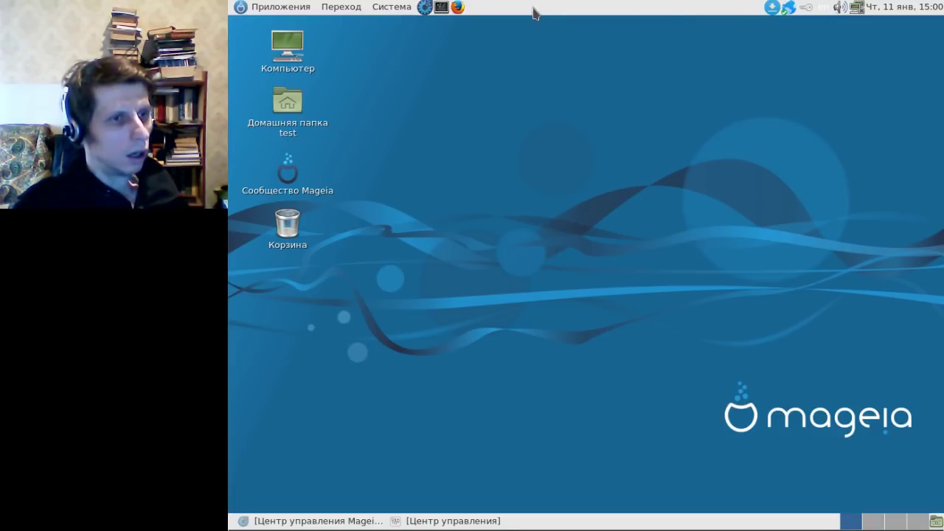
right_click(535, 12)
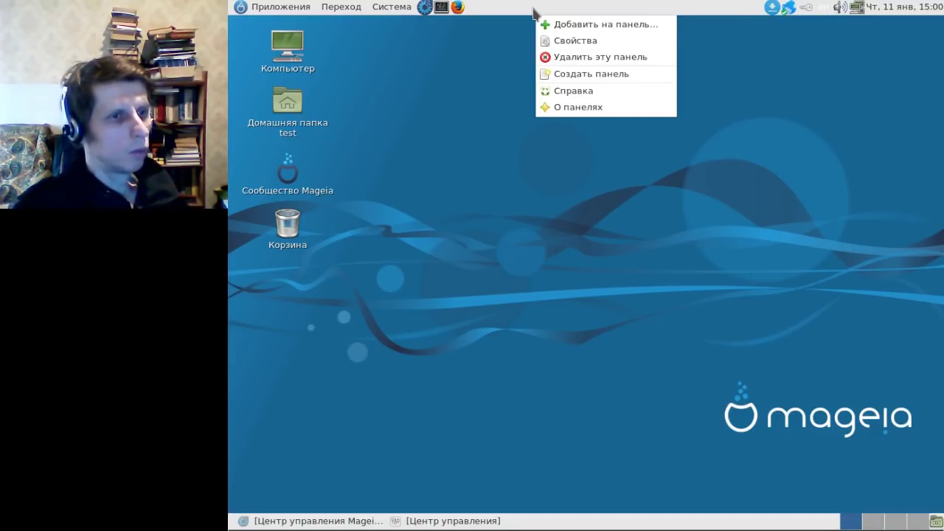
click(575, 76)
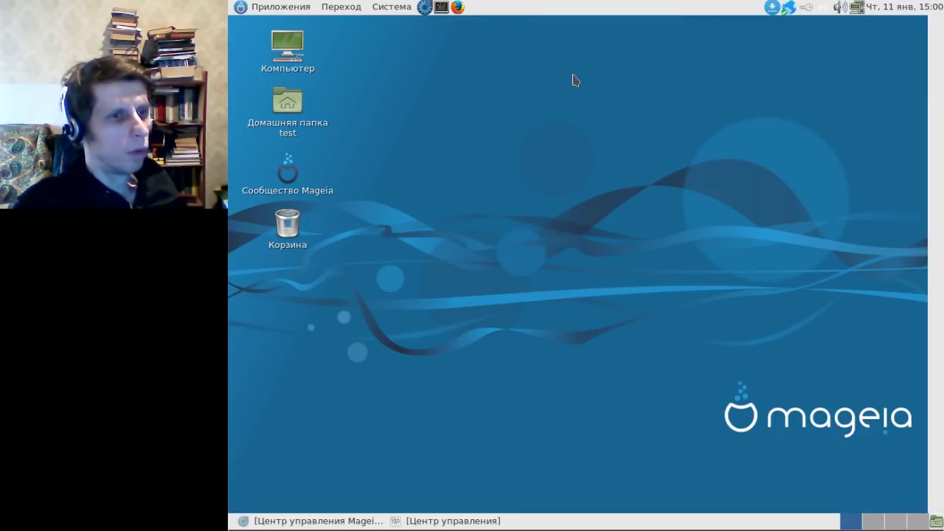
Bring up the new vertical panel's properties and increase its size to 35 pixels
right_click(939, 107)
click(853, 133)
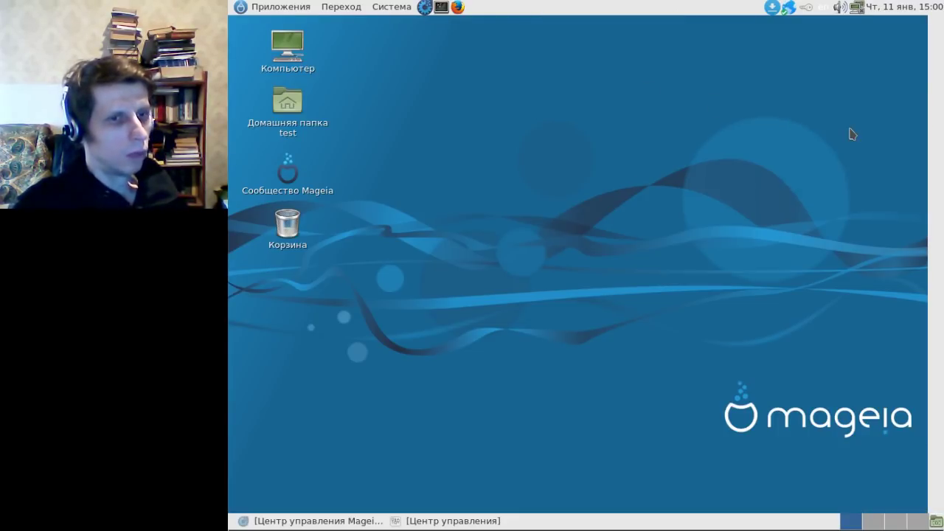
click(616, 246)
click(616, 246)
click(616, 245)
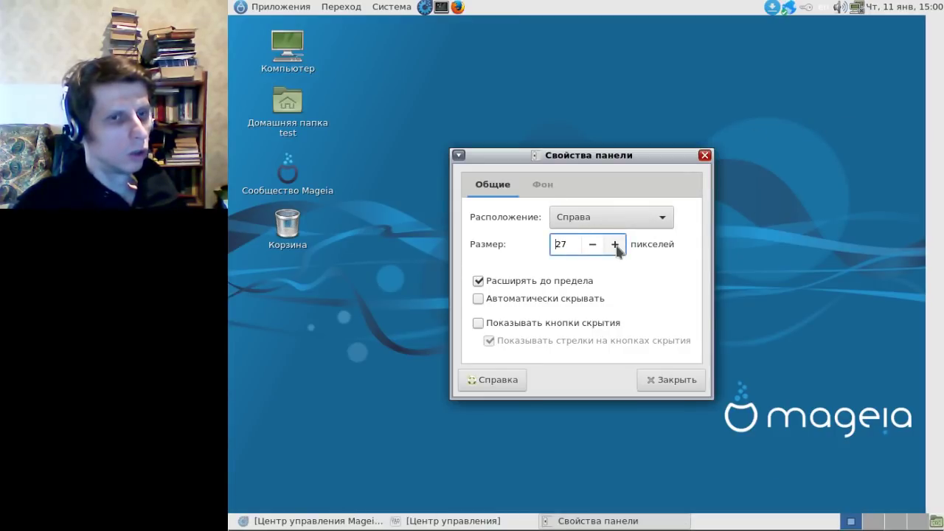
click(616, 245)
click(616, 246)
click(616, 245)
click(616, 246)
click(616, 246)
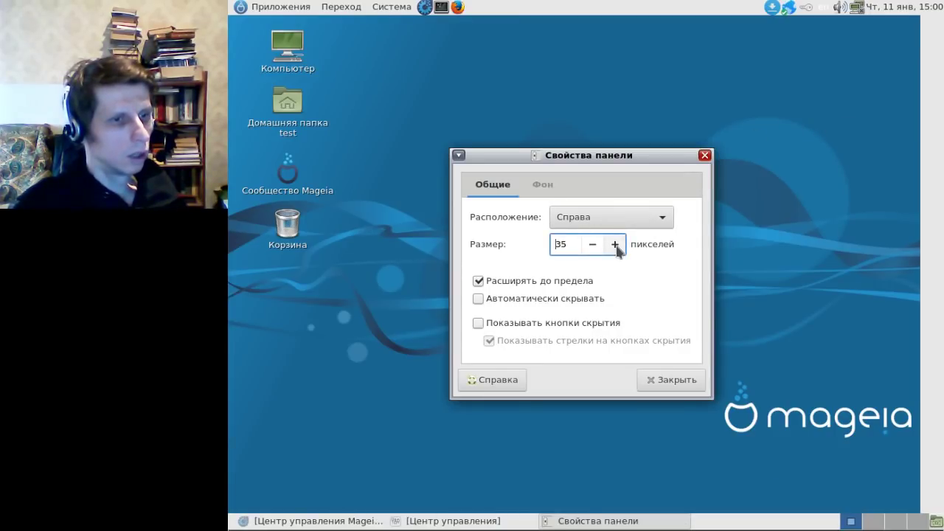
Give the new panel a bright green solid-colour background at about 54 opacity and close its properties
click(543, 185)
click(487, 232)
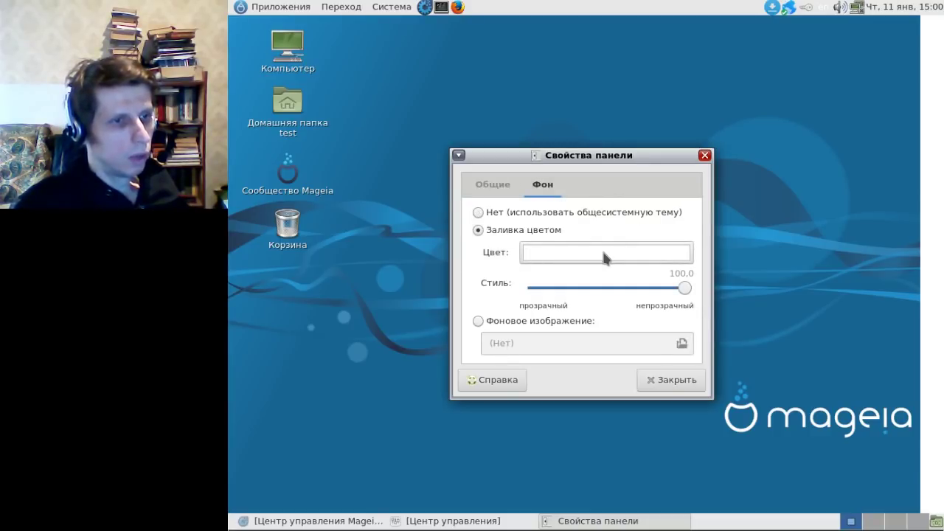
click(606, 255)
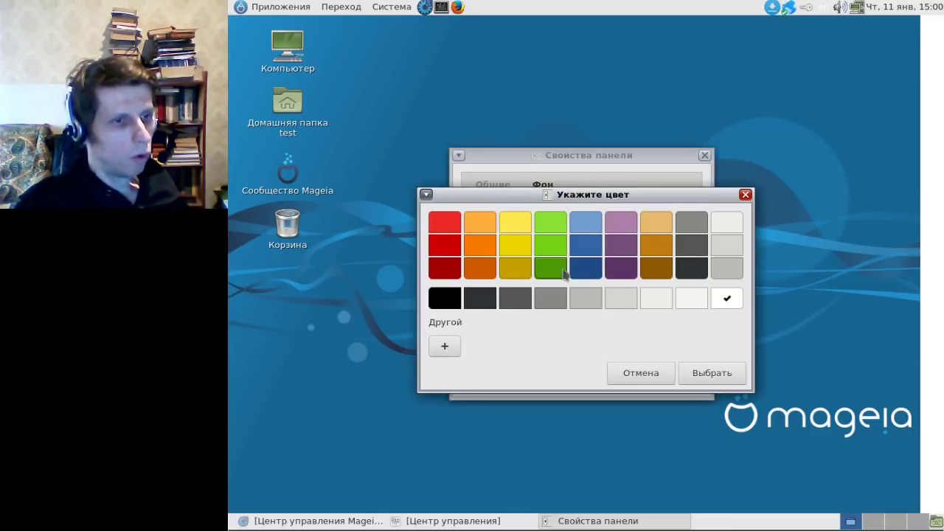
click(712, 373)
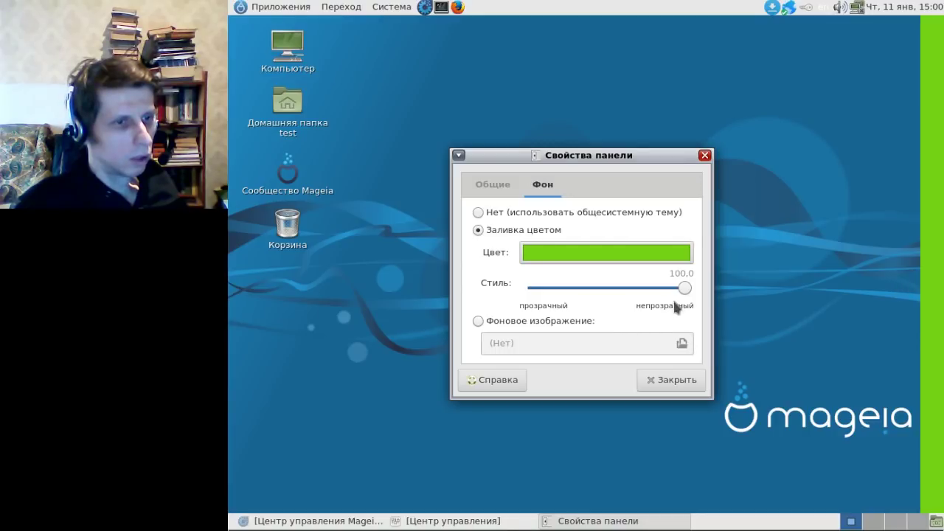
drag(679, 290, 613, 294)
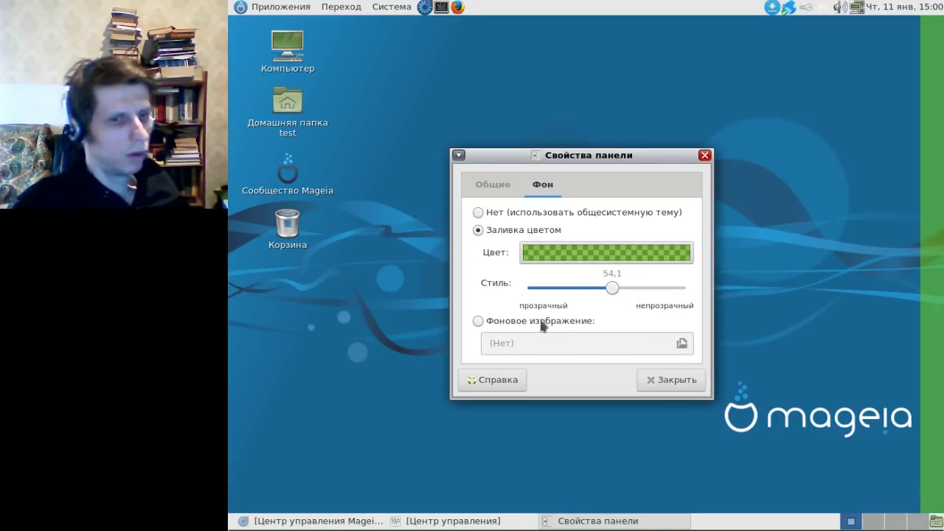
click(673, 382)
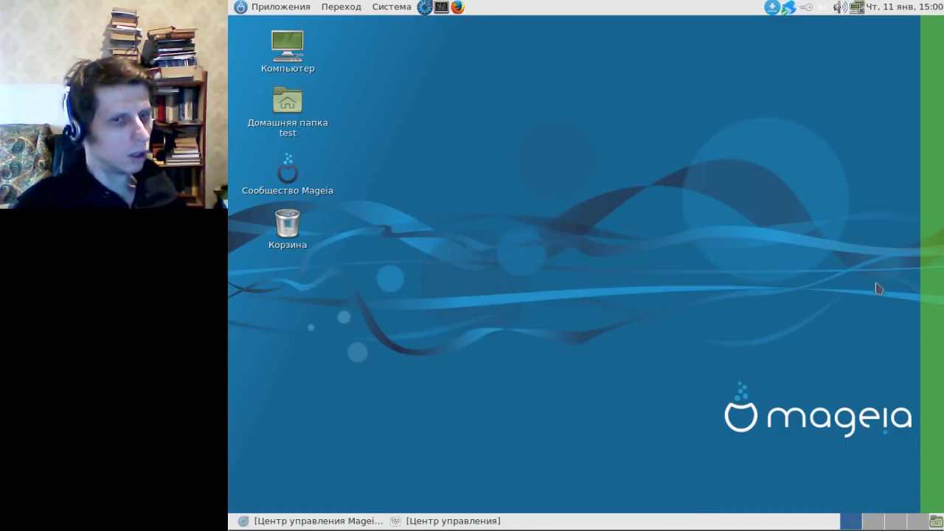
Add the Глазки applet to the green panel
right_click(931, 46)
click(872, 52)
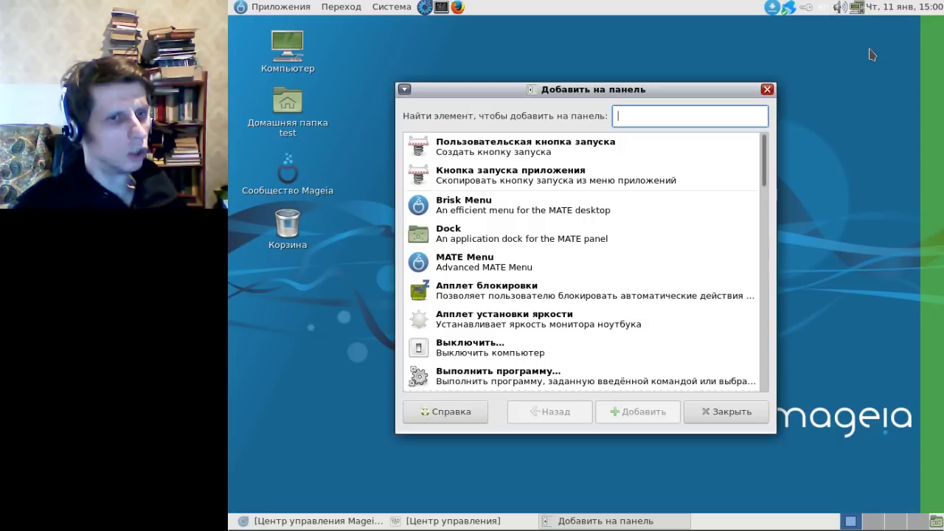
scroll(559, 244, down, 3)
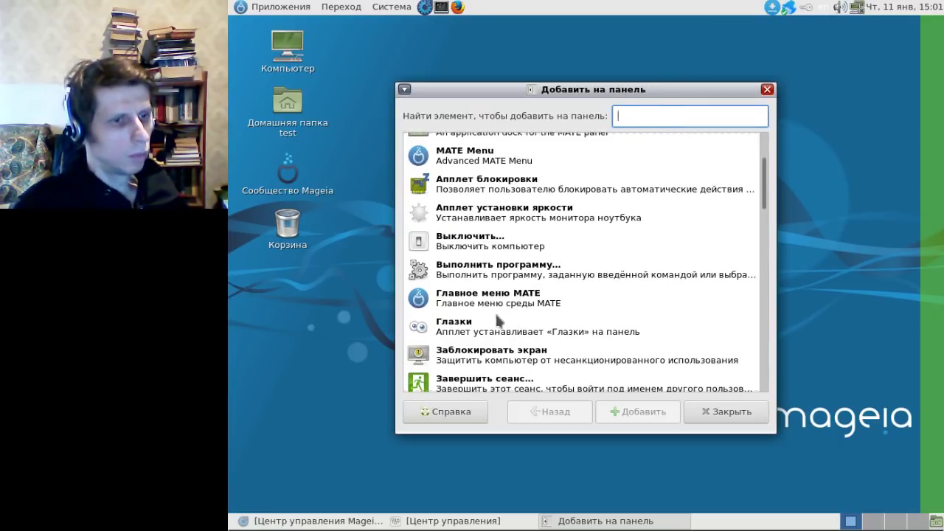
click(463, 325)
click(647, 414)
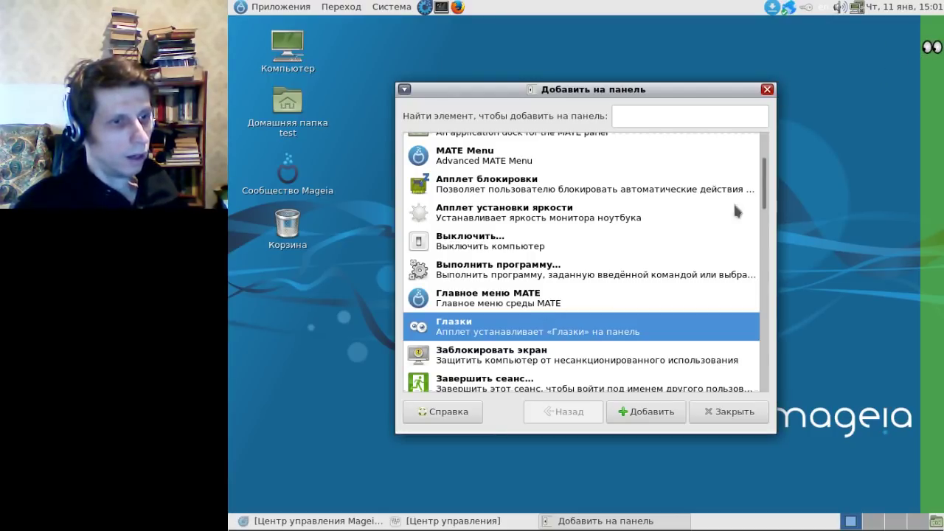
Add the Касса символов special-character applet to the green panel
drag(766, 194, 767, 259)
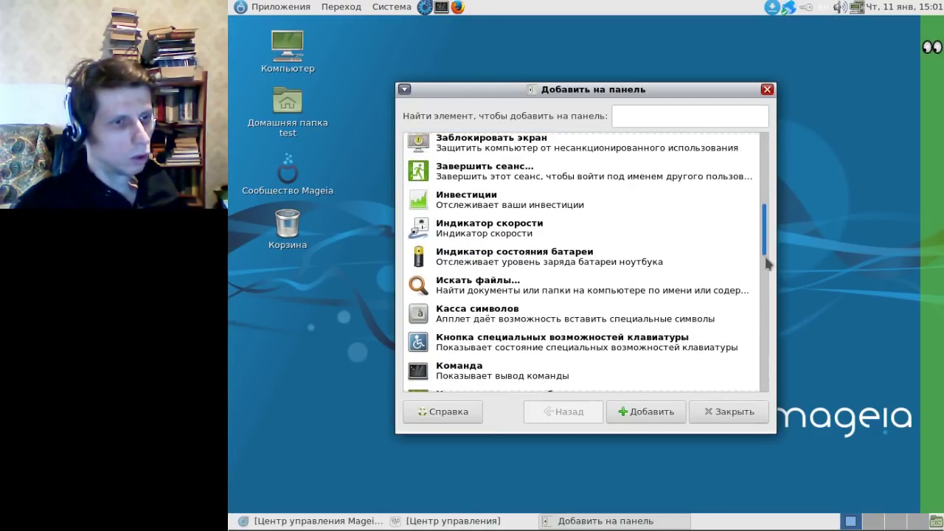
click(529, 260)
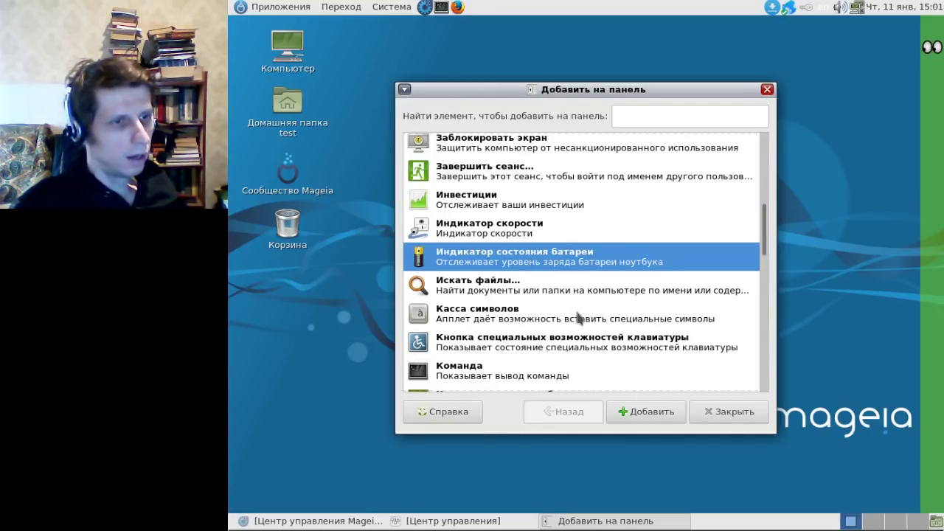
scroll(580, 318, down, 2)
click(519, 246)
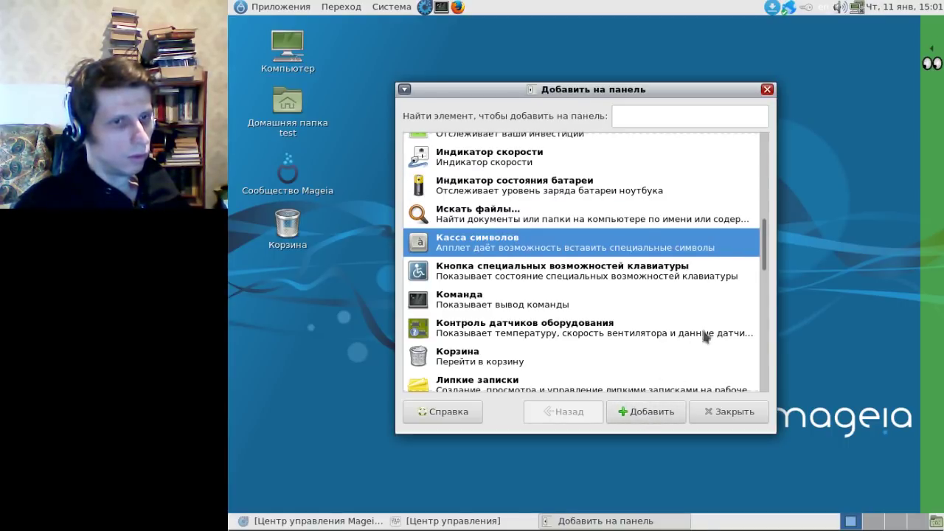
Add the Липкие записки applet to the green panel
scroll(703, 332, down, 2)
click(686, 313)
click(635, 416)
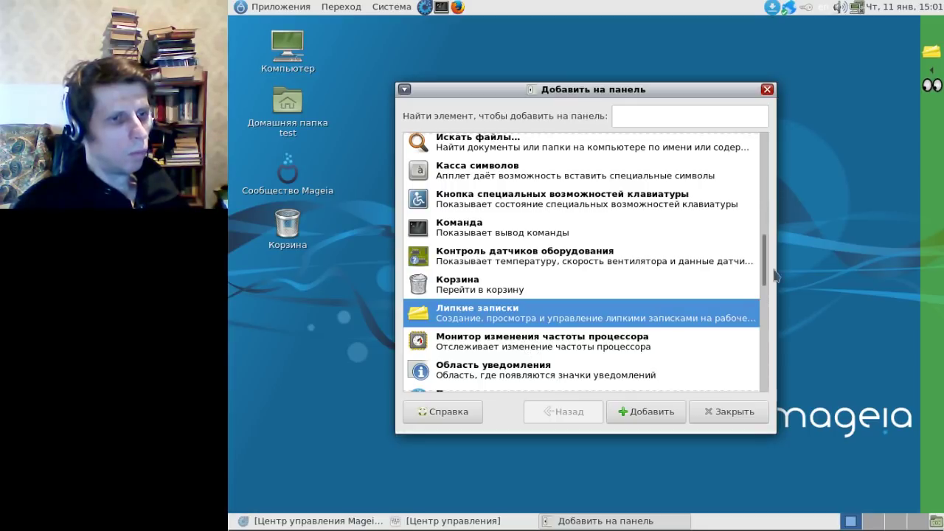
Add the Ящик drawer to the green panel and close the list of panel items
drag(765, 262, 775, 378)
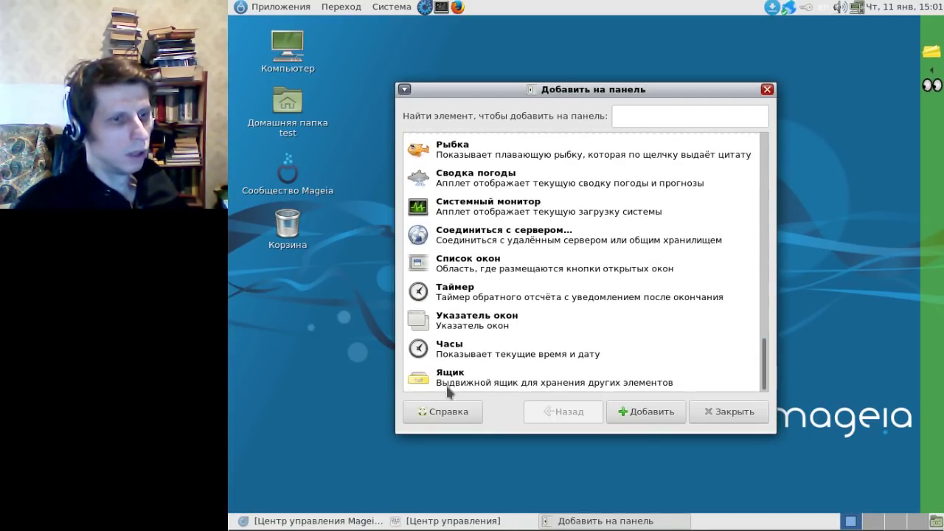
click(447, 390)
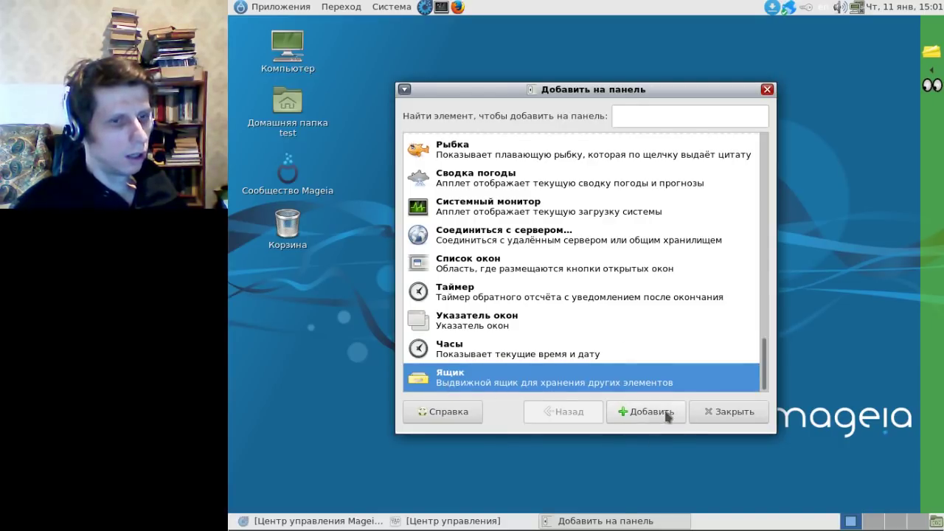
click(643, 414)
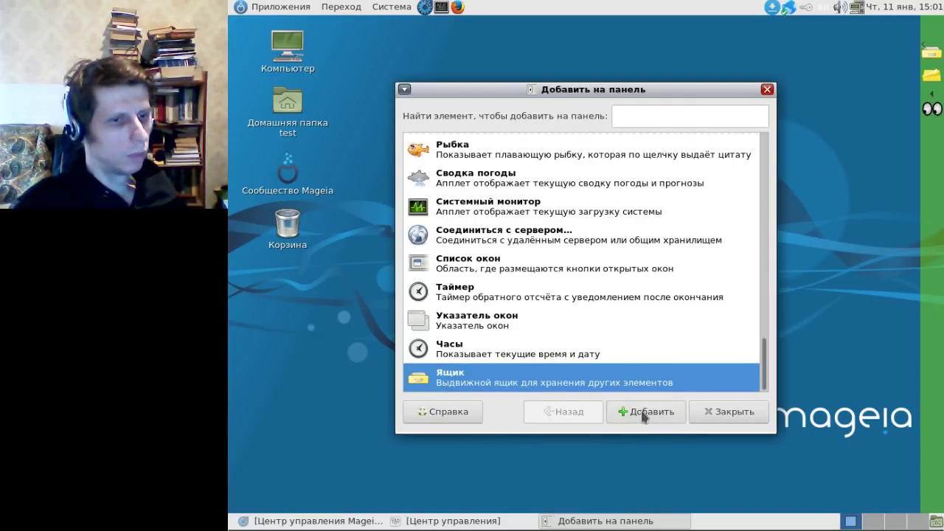
click(715, 418)
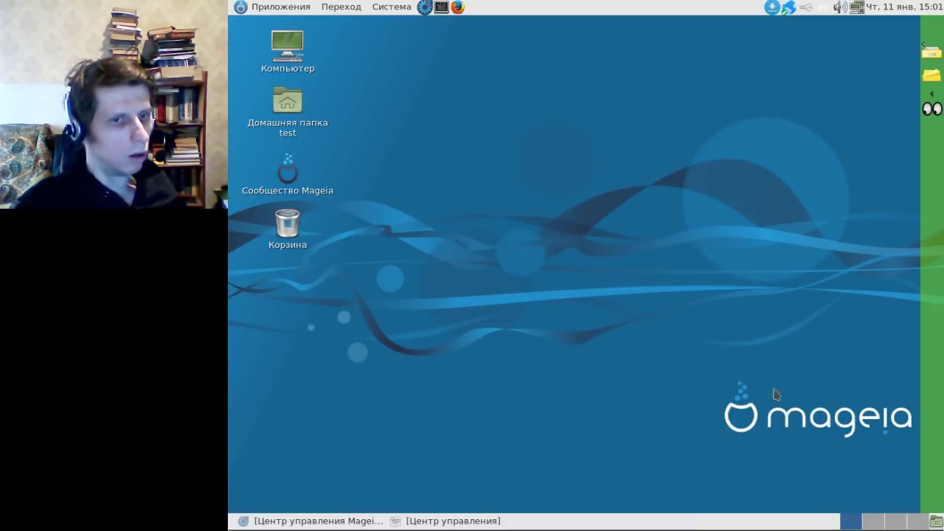
Create a new sticky note from the Липкие записки applet and write "hello" in it
right_click(929, 82)
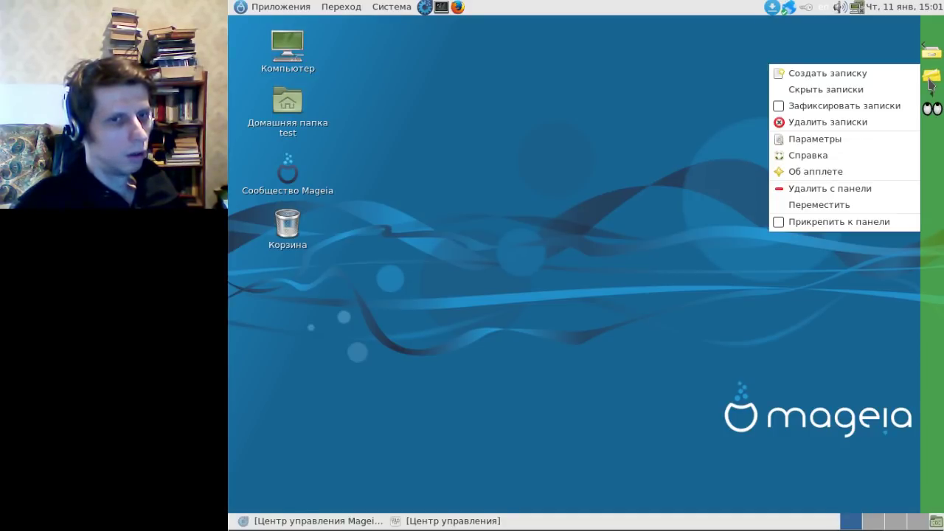
click(843, 76)
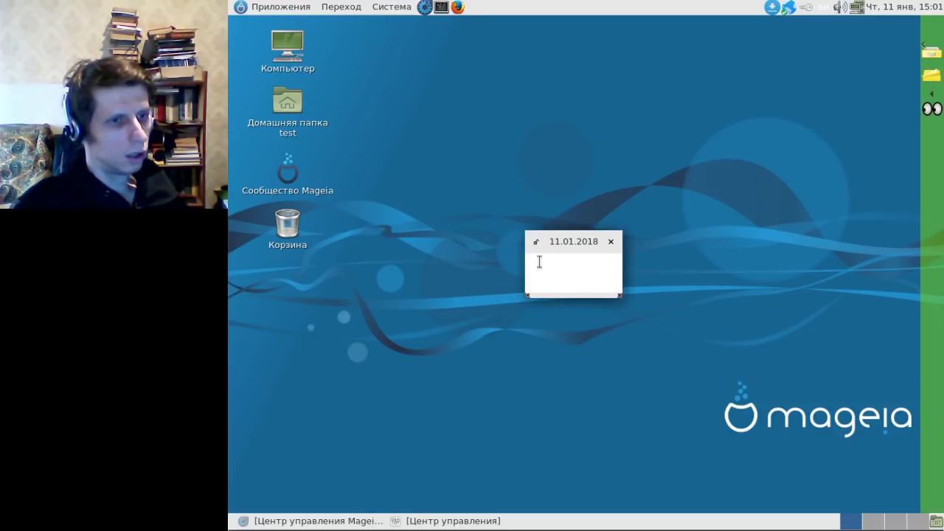
text(hel)
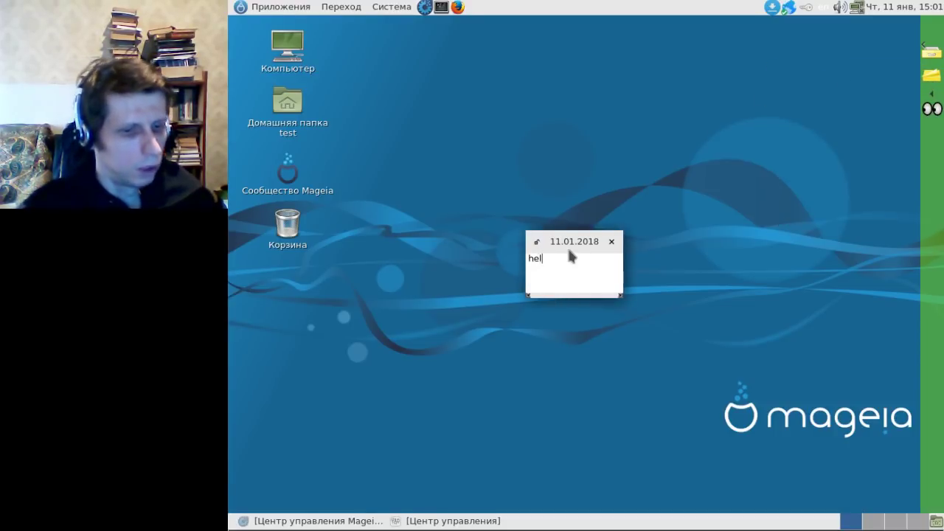
text(lo)
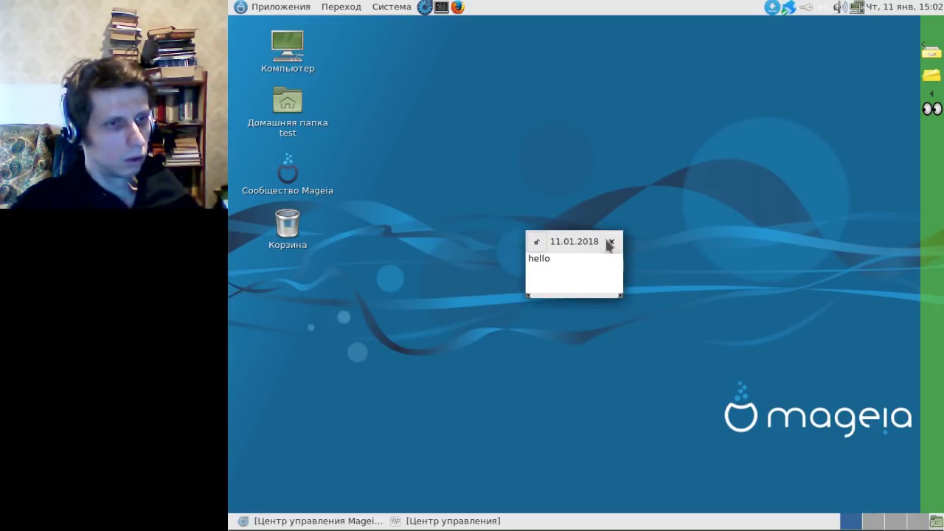
Move the "hello" sticky note to the lower-left area of the desktop, then request its deletion and cancel it
drag(609, 246, 340, 414)
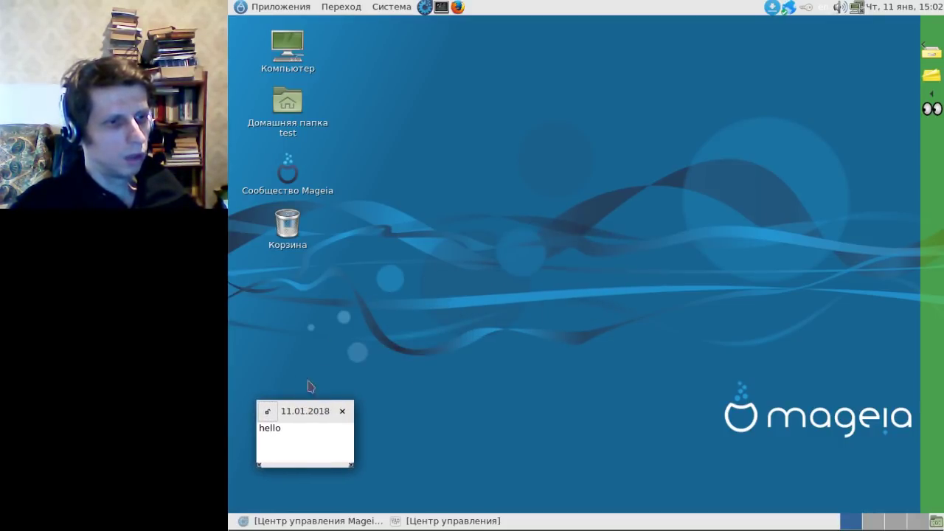
click(342, 415)
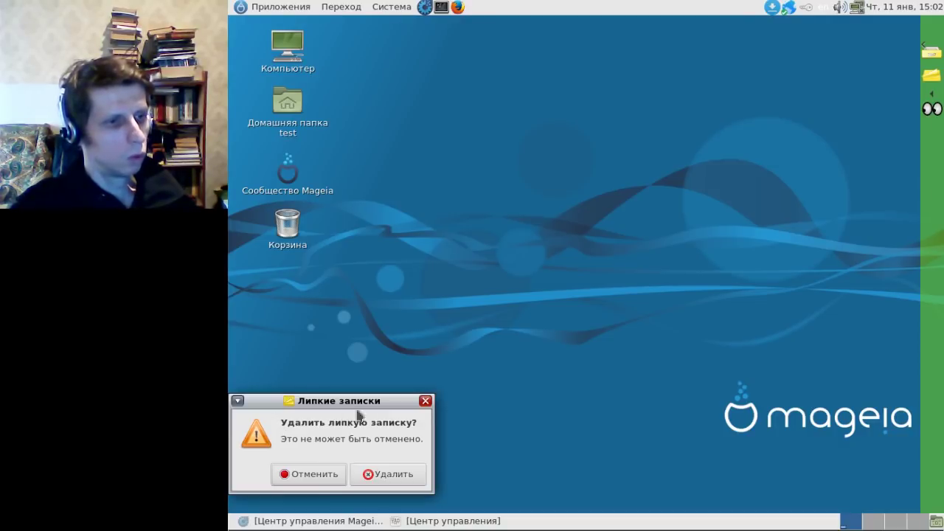
click(311, 472)
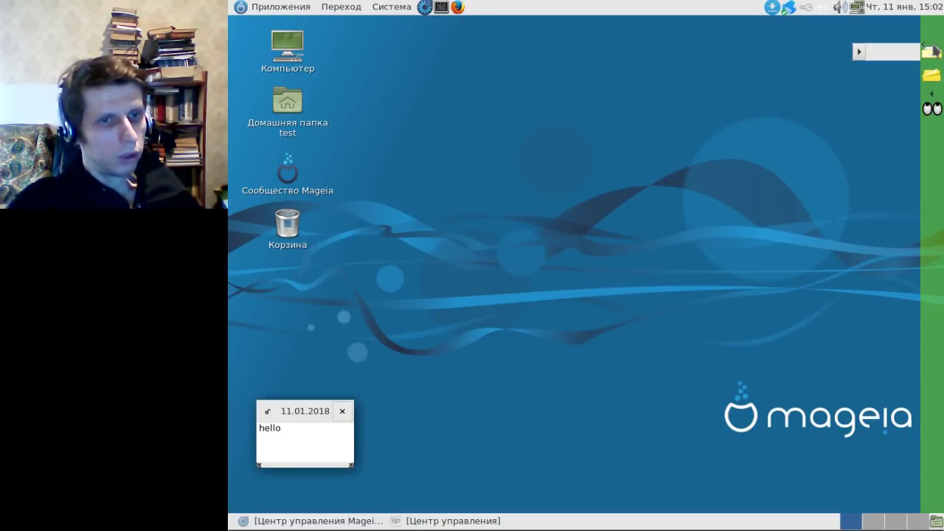
Add the Часы clock applet to the green panel's drawer and close the list of drawer items
click(933, 53)
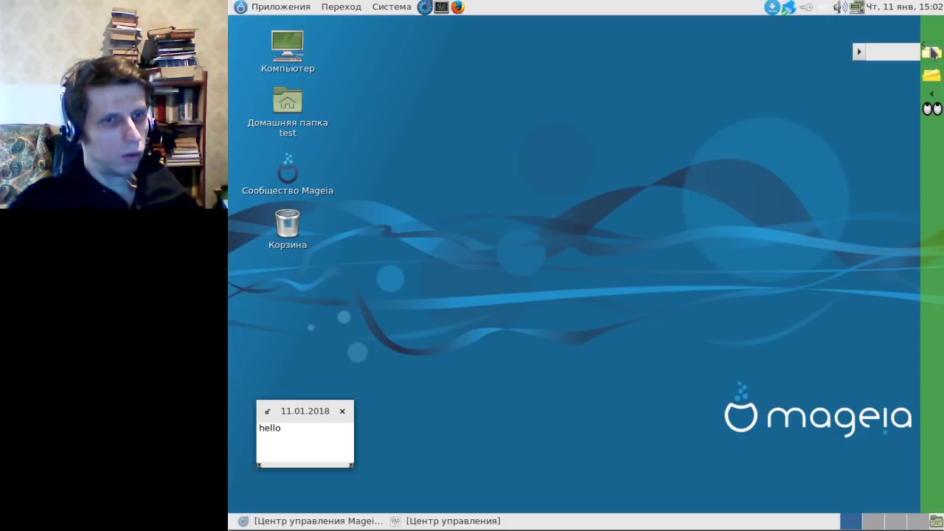
right_click(879, 56)
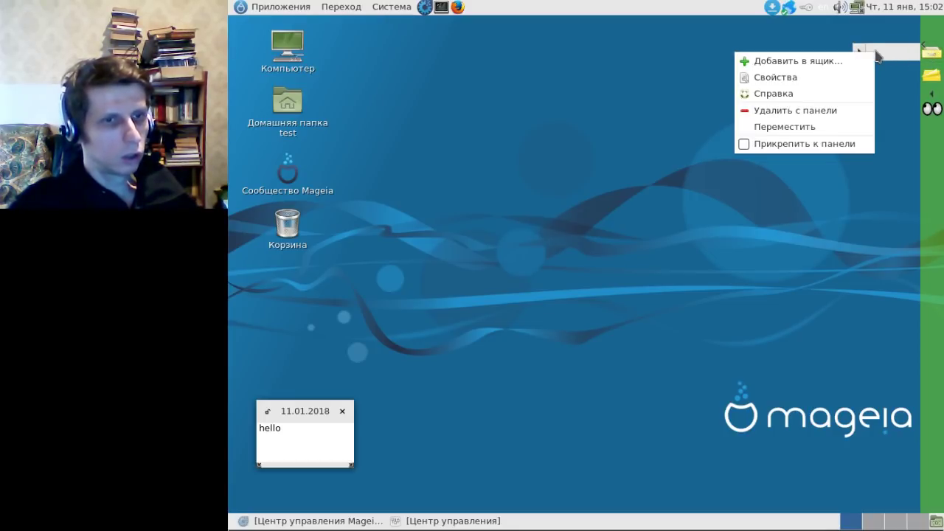
click(790, 65)
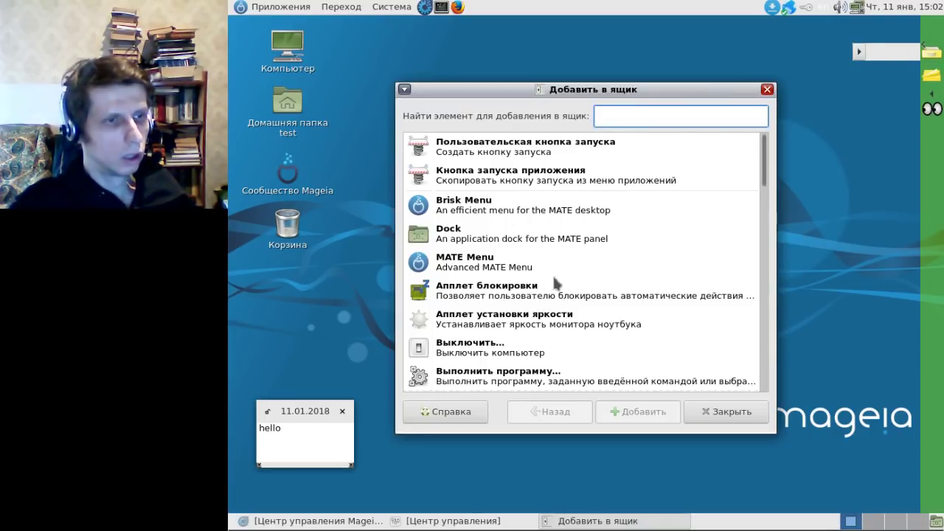
scroll(554, 277, down, 3)
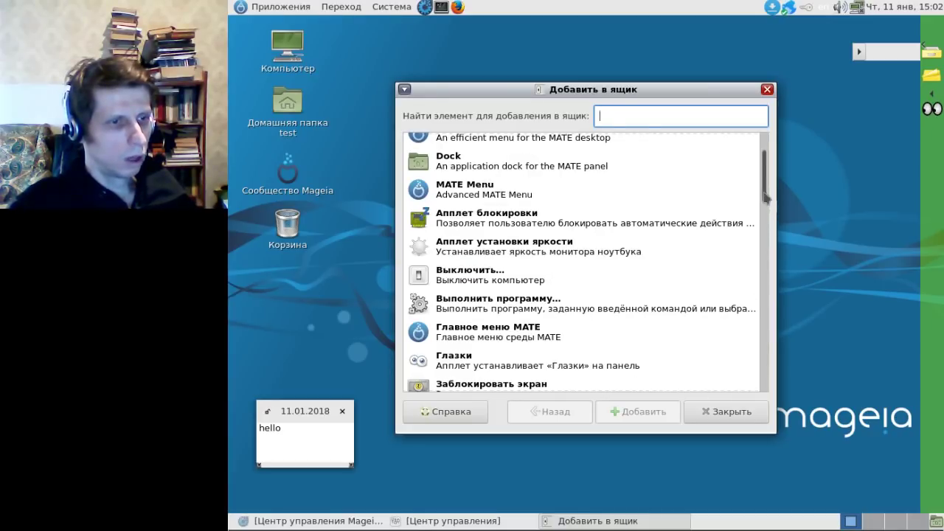
drag(765, 181, 767, 400)
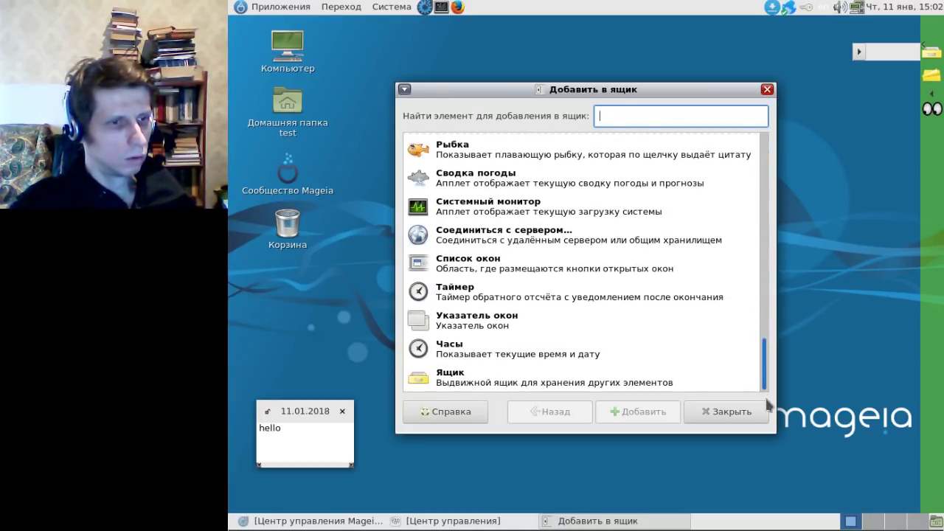
click(476, 348)
click(646, 417)
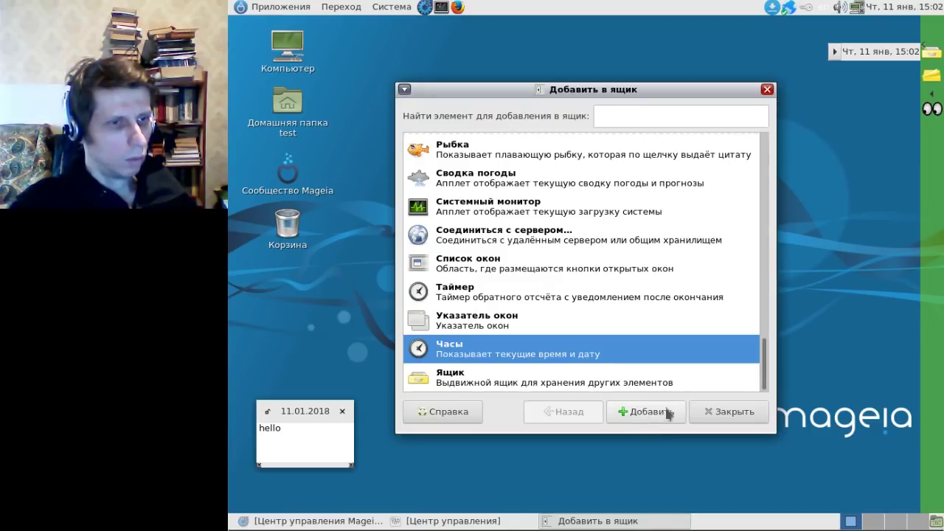
click(729, 412)
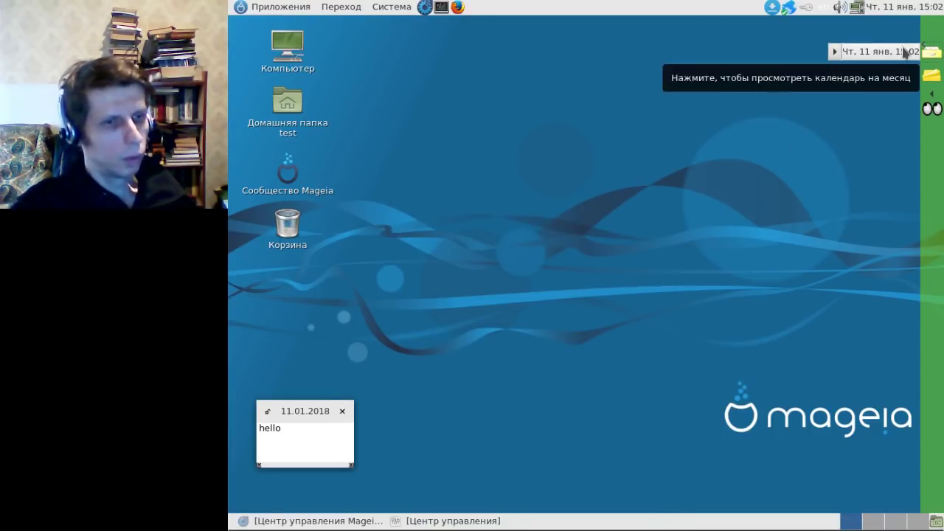
Set the green panel's location to Слева and close its properties
right_click(935, 223)
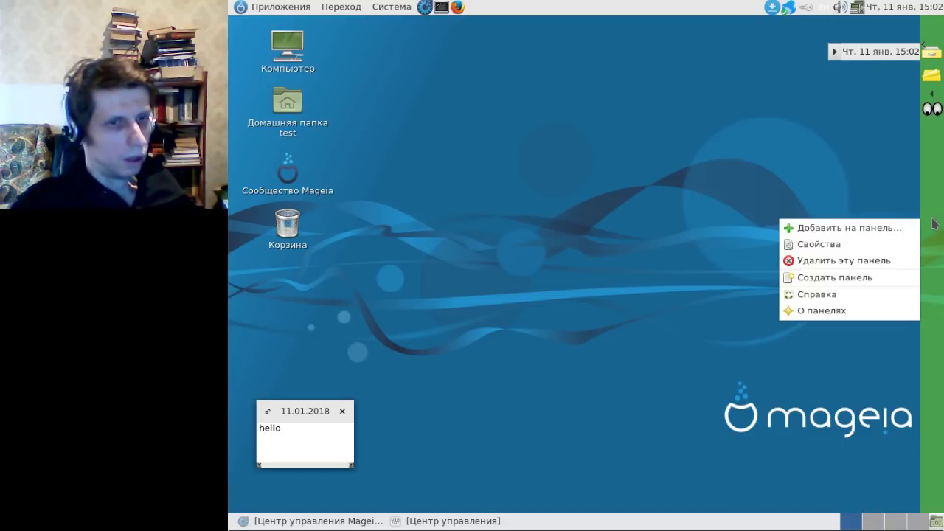
click(819, 244)
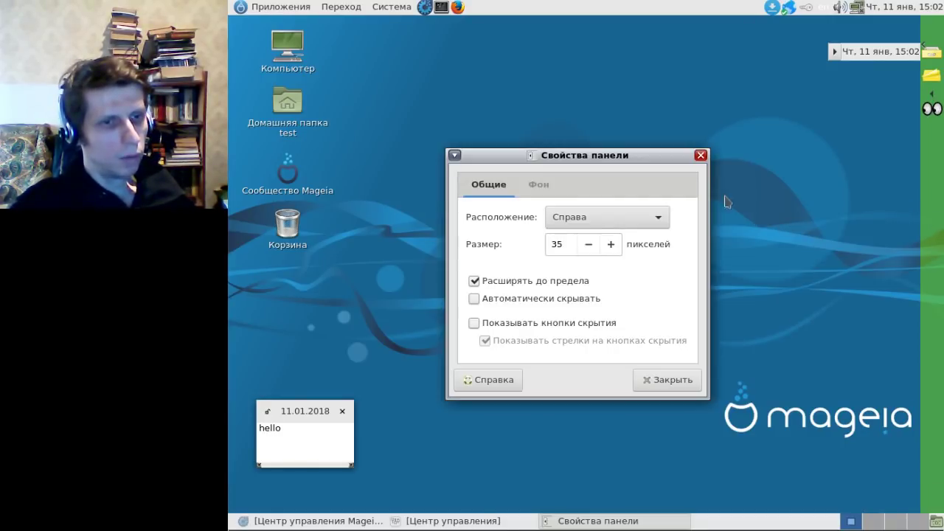
click(583, 220)
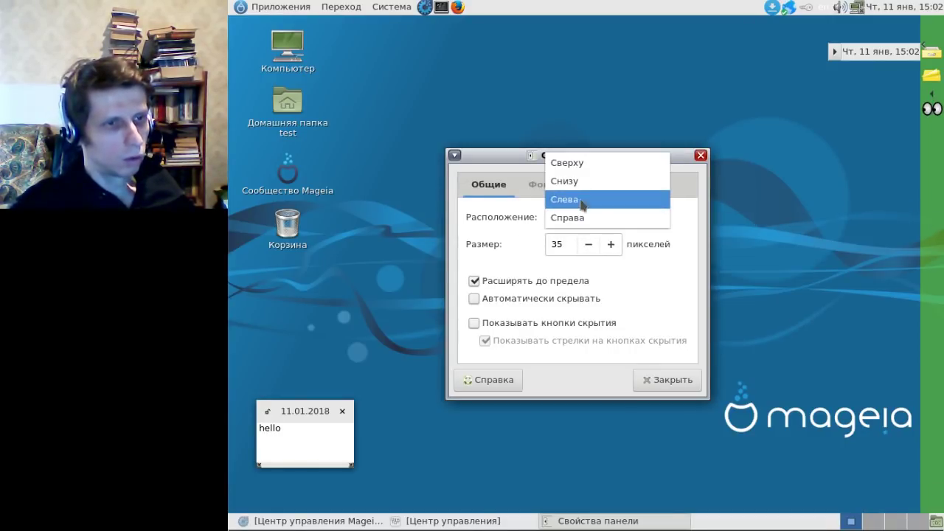
click(582, 200)
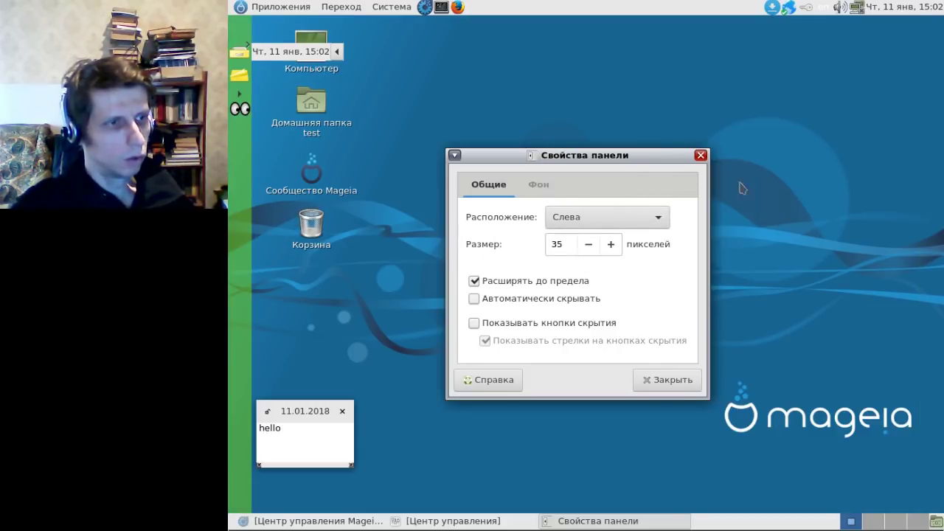
click(701, 156)
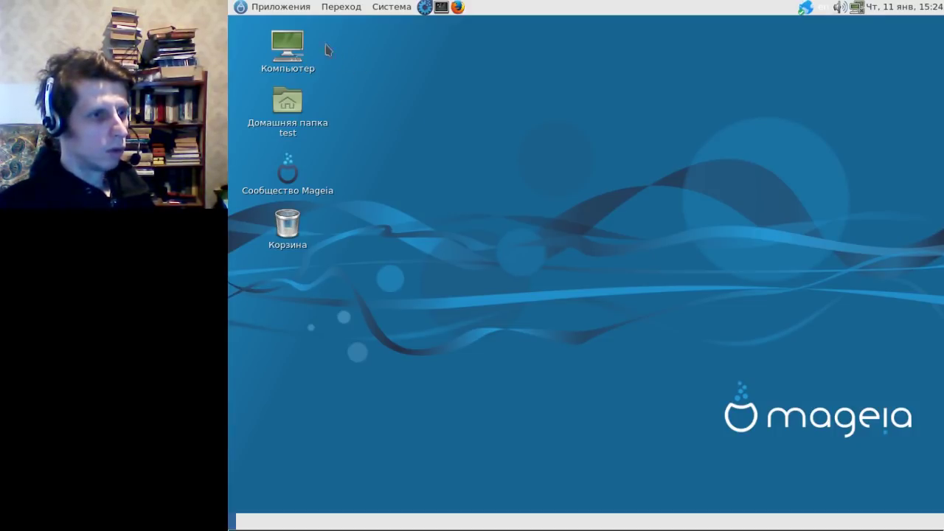
Start Cairo-Dock from the system utilities and delete the MATE panel along the desktop's bottom edge
click(280, 9)
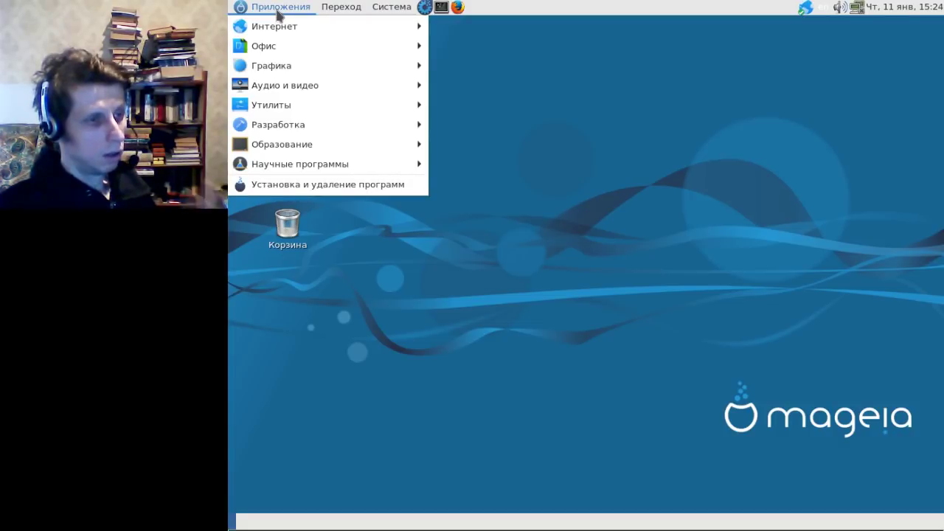
mouse_move(282, 110)
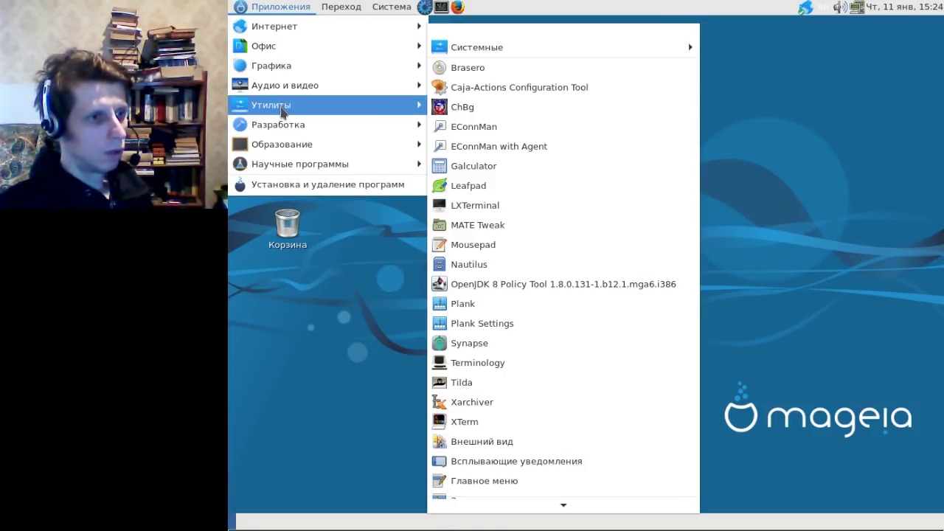
mouse_move(566, 49)
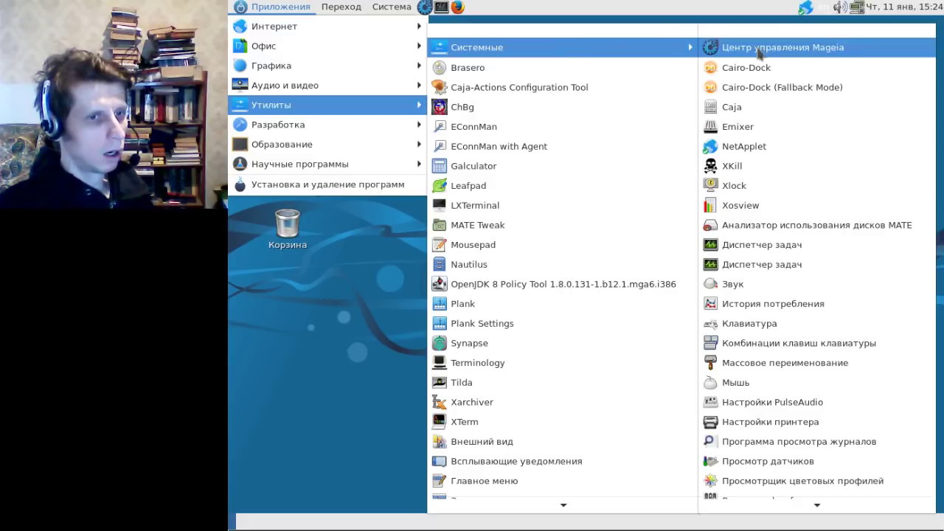
click(769, 73)
key(Return)
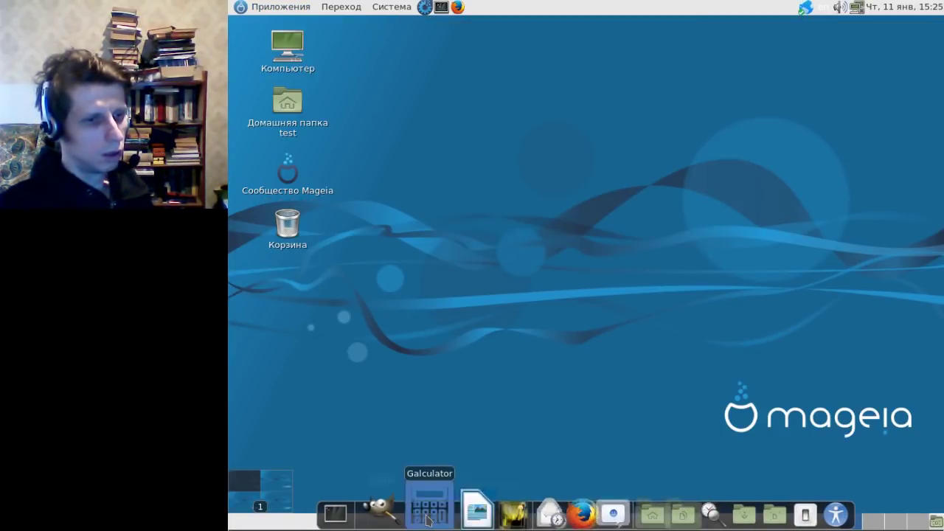
right_click(240, 523)
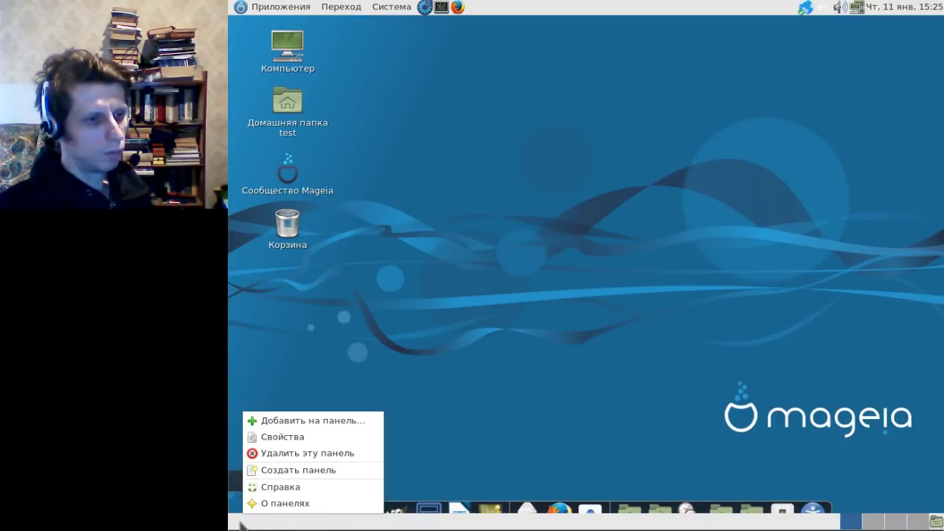
click(255, 453)
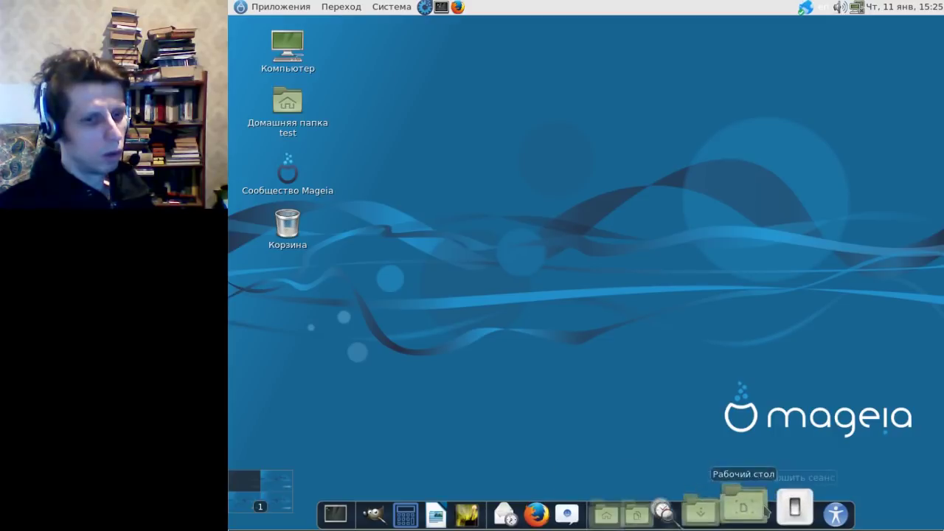
Load the online Brit theme in Cairo-Dock, accepting the loss of unsaved theme changes, and minimize the configuration window
right_click(771, 507)
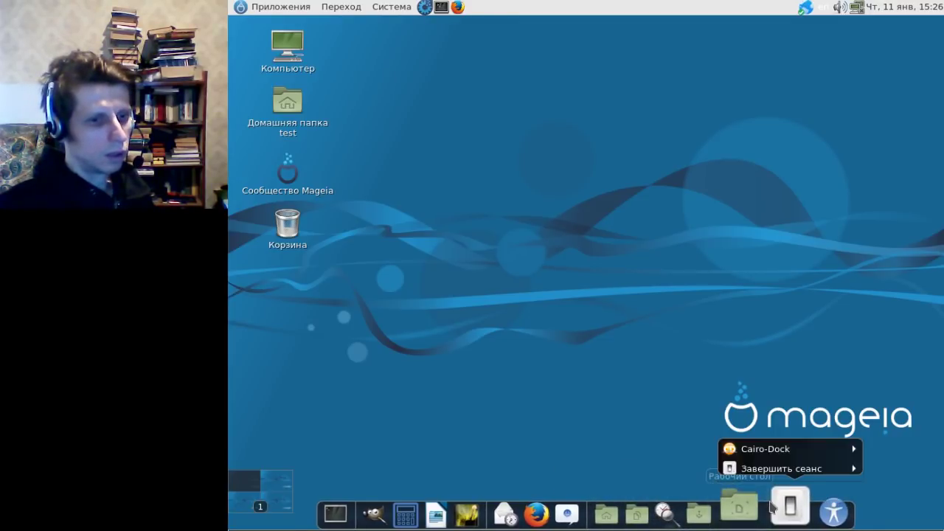
mouse_move(766, 452)
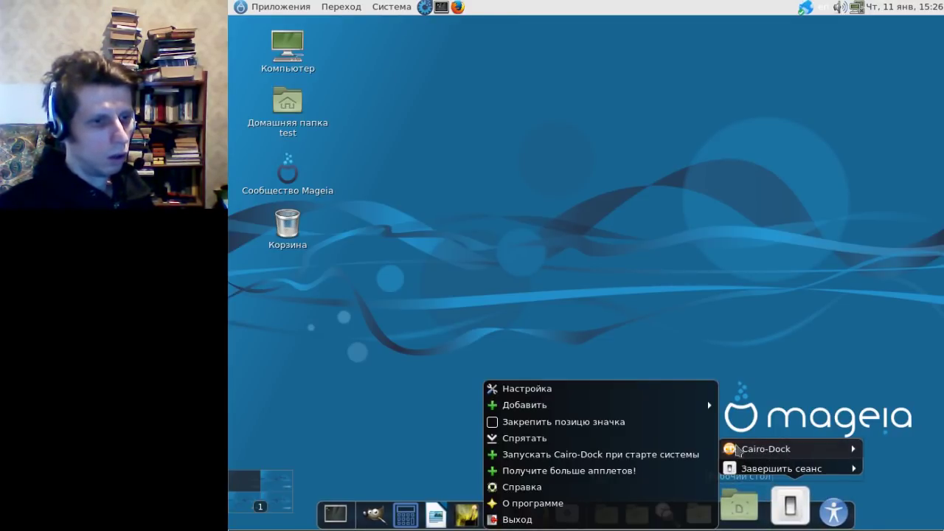
click(553, 389)
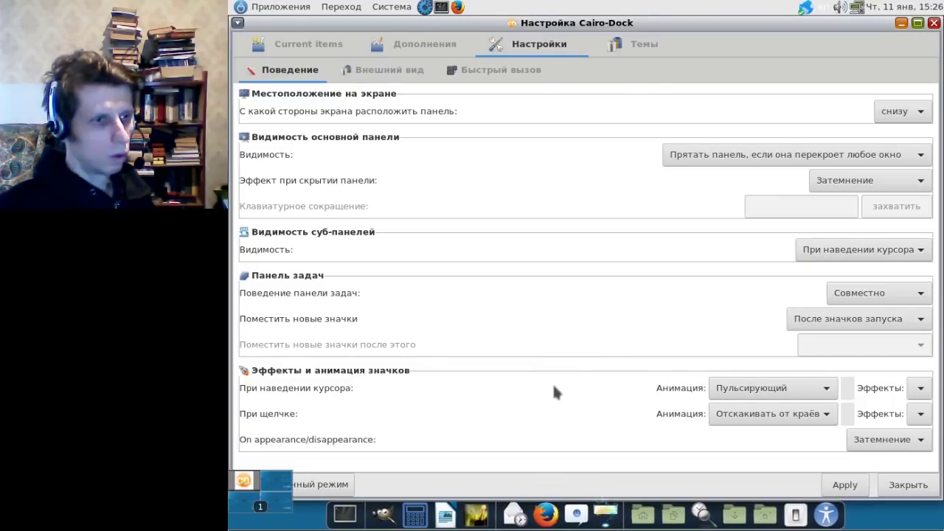
click(642, 44)
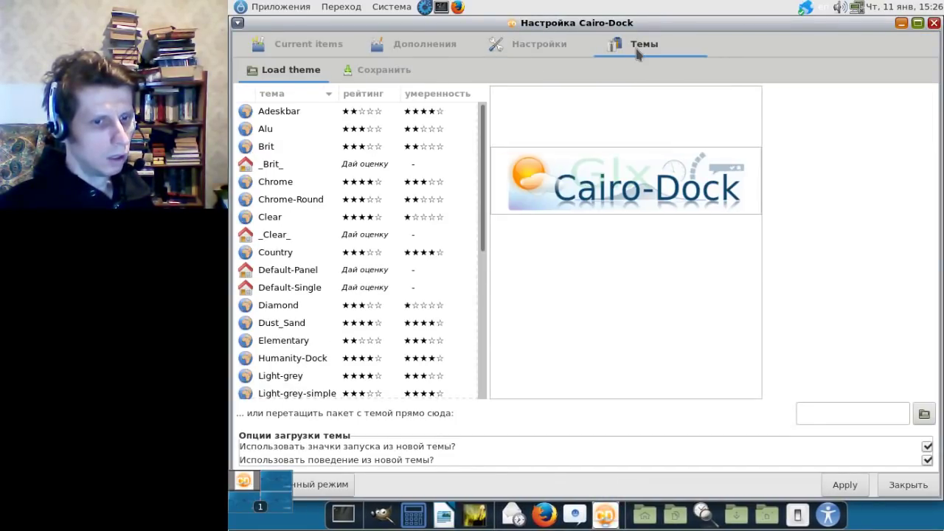
click(270, 134)
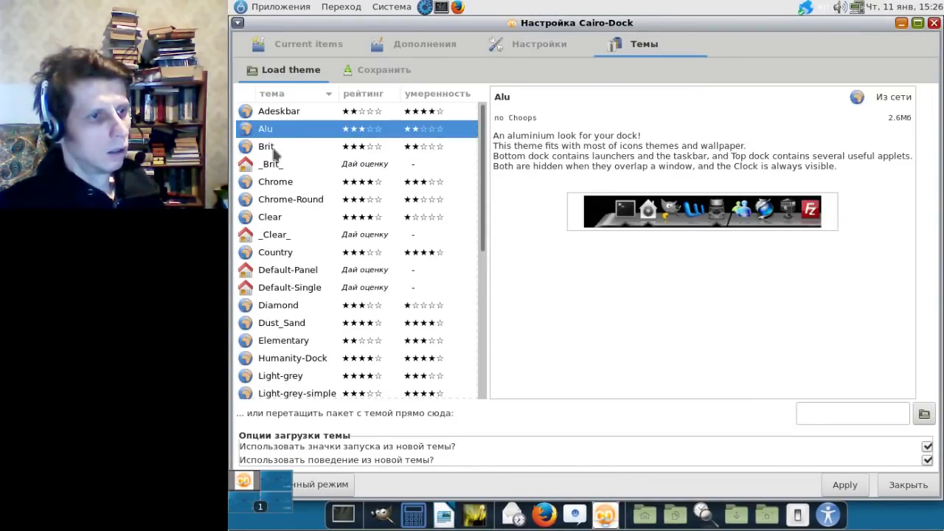
click(272, 148)
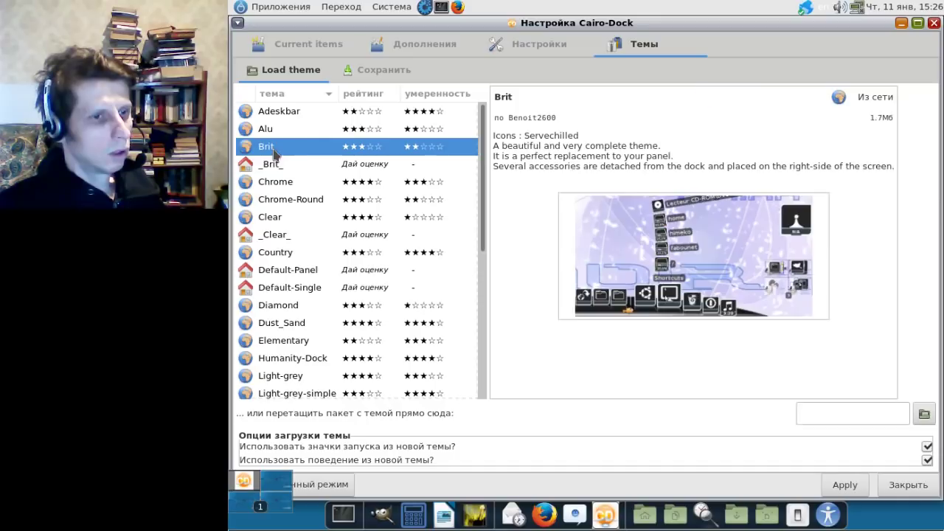
click(848, 484)
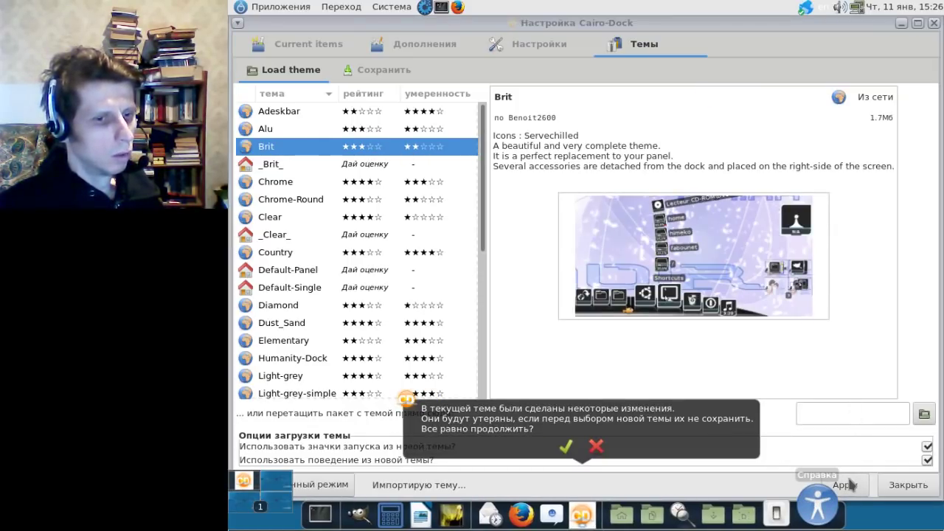
click(566, 446)
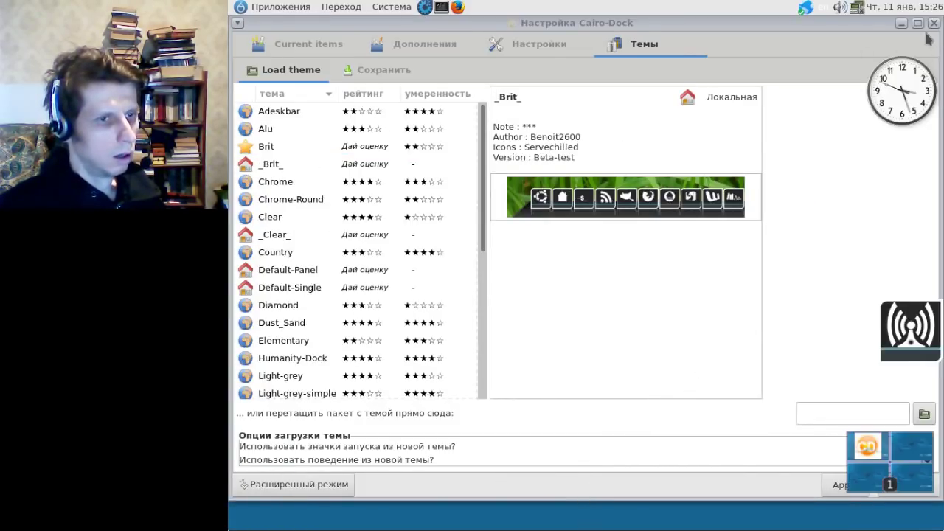
click(903, 24)
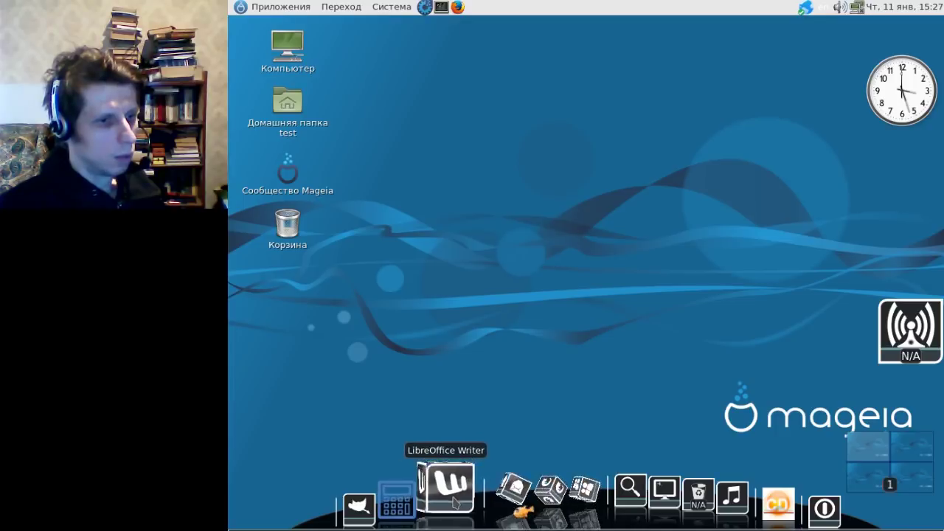
Launch Galculator from the dock and close it
click(417, 502)
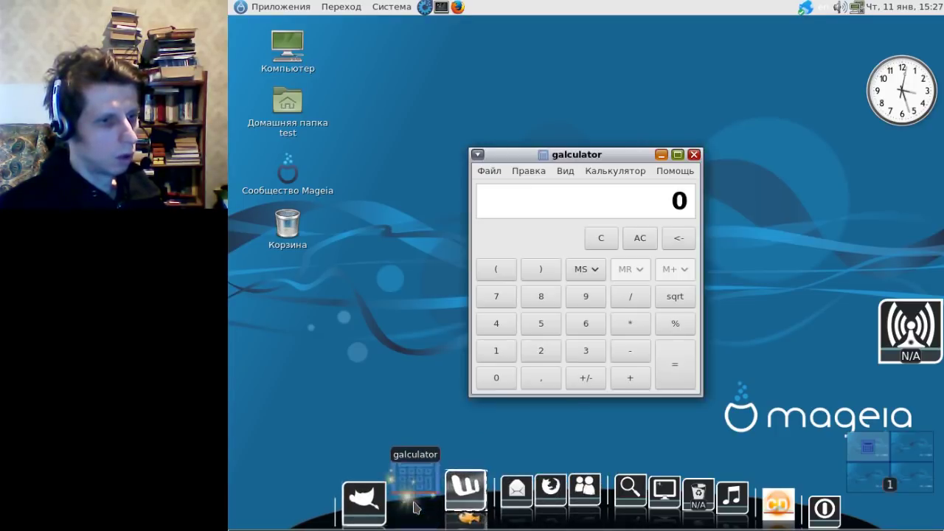
click(694, 155)
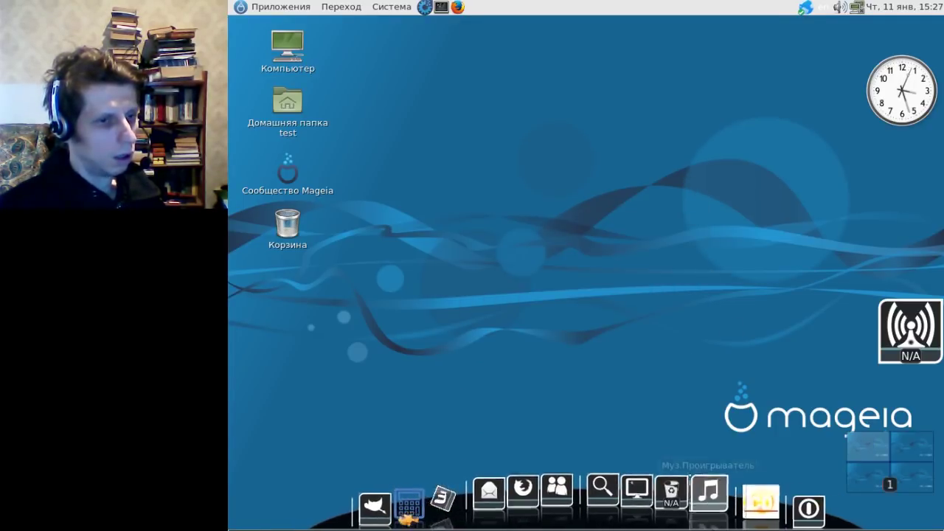
Open the Cairo-Dock configuration from the dock and show its list of loadable themes
right_click(601, 487)
mouse_move(588, 406)
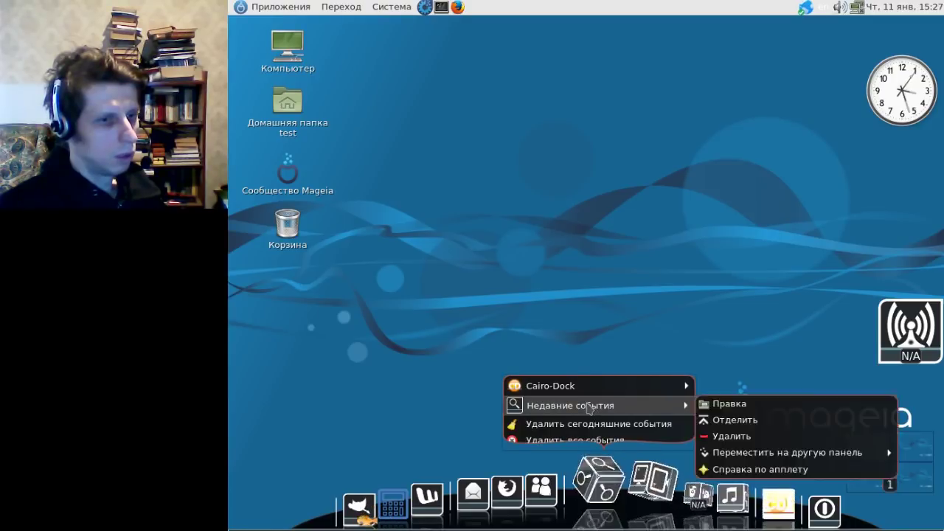
mouse_move(582, 387)
click(720, 386)
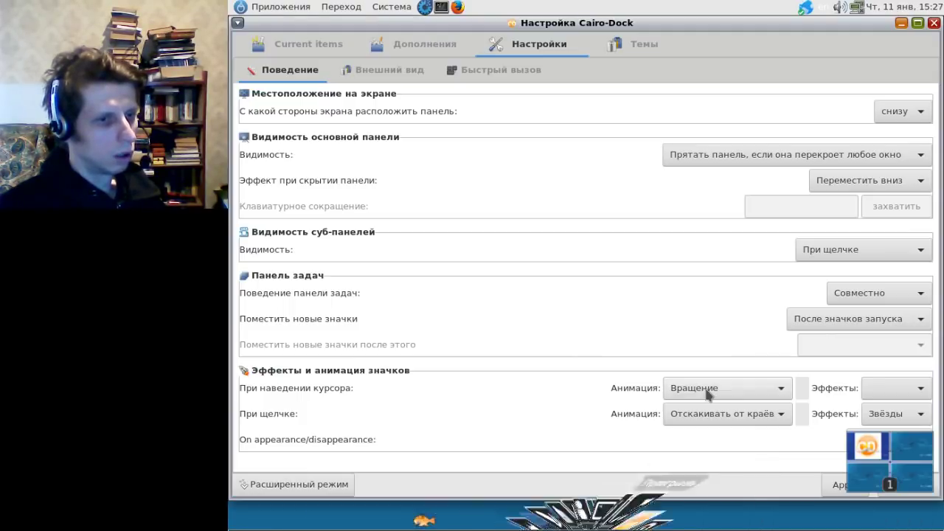
click(632, 44)
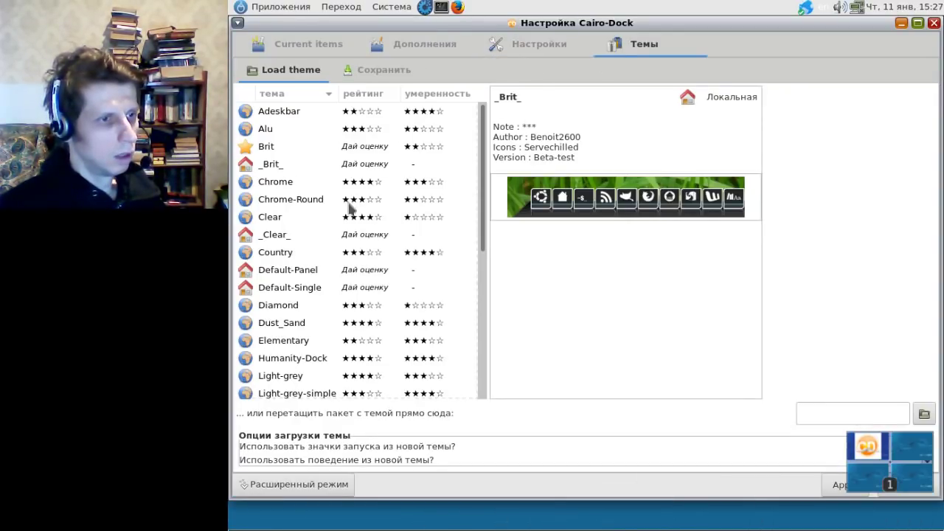
Preview the Elementary, Humanity-Dock and Light-grey themes, load the online MacOSX theme despite unsaved theme changes, and minimize the configuration window
click(278, 341)
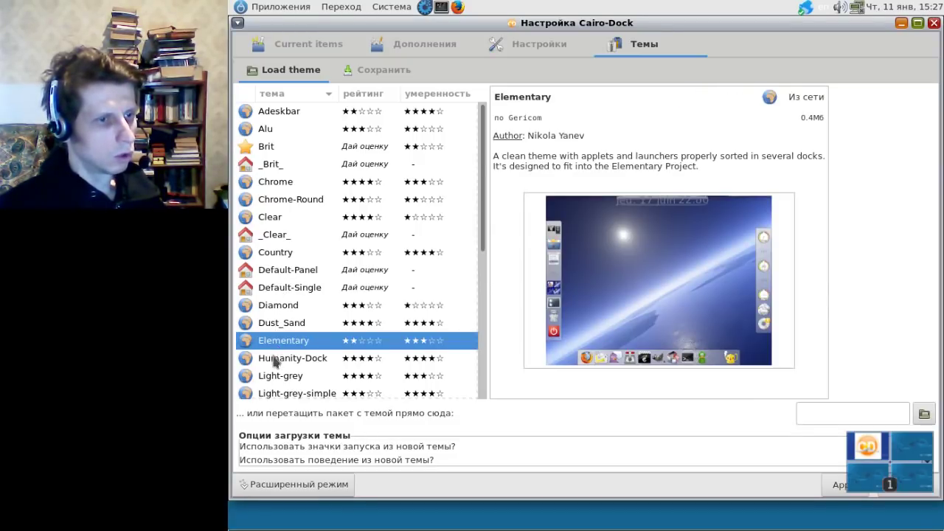
click(319, 359)
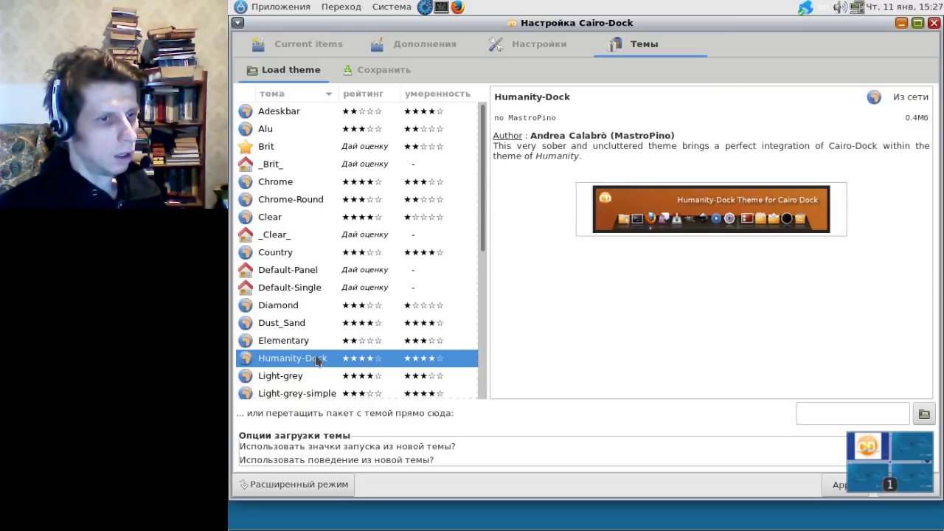
click(295, 378)
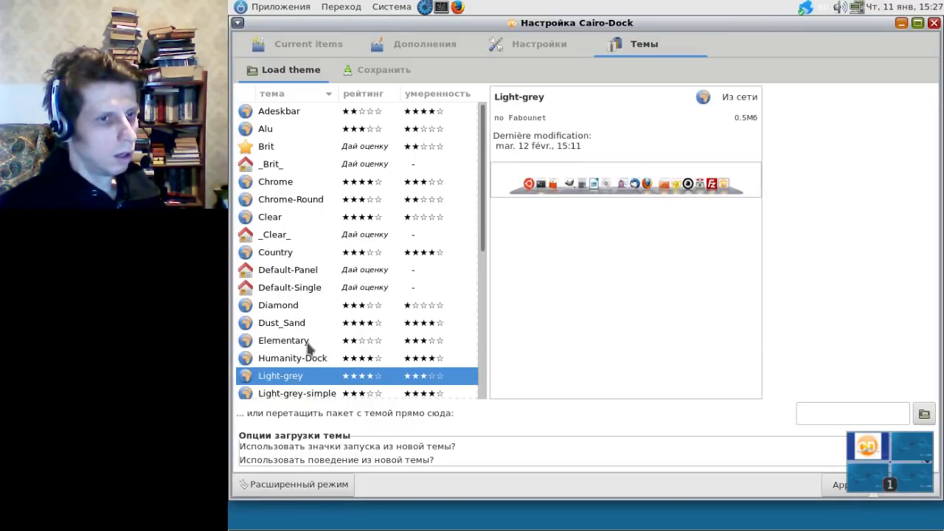
scroll(310, 369, down, 2)
click(278, 337)
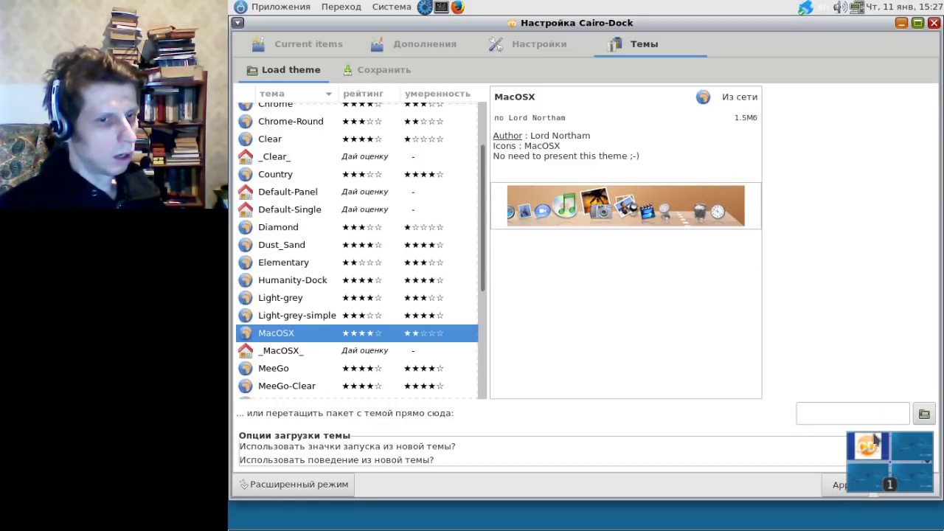
click(833, 488)
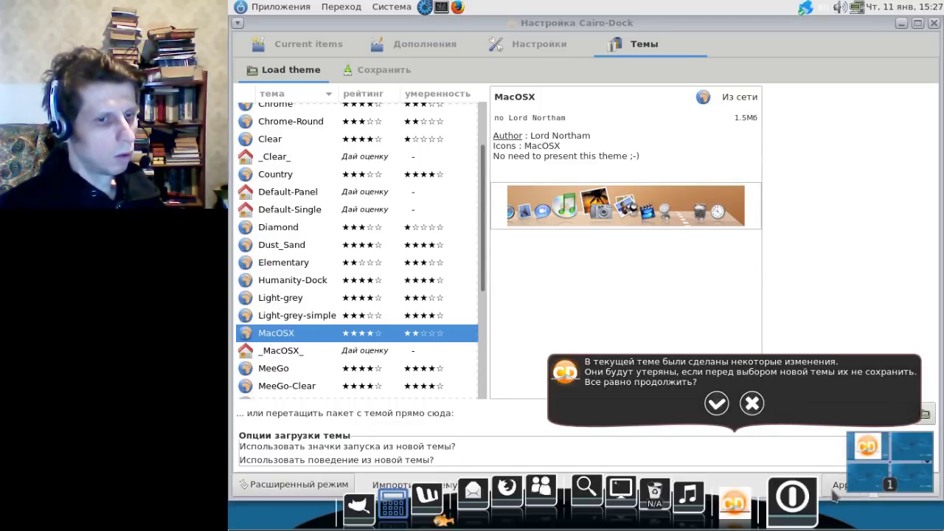
click(708, 405)
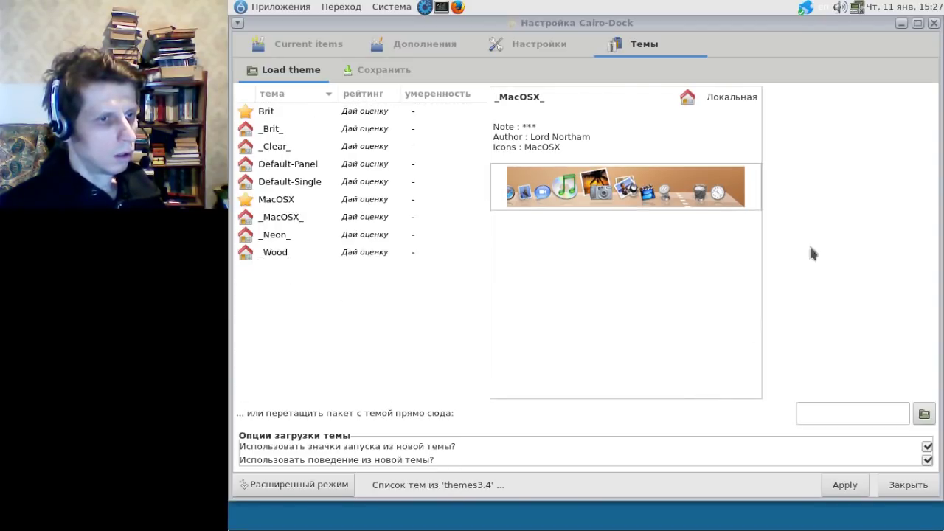
click(901, 24)
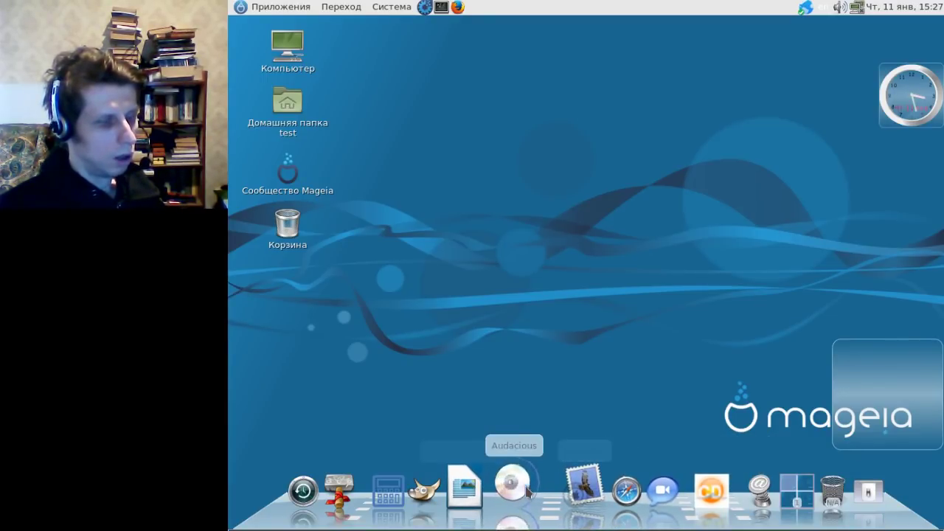
Launch Audacious from the dock and close it
click(526, 493)
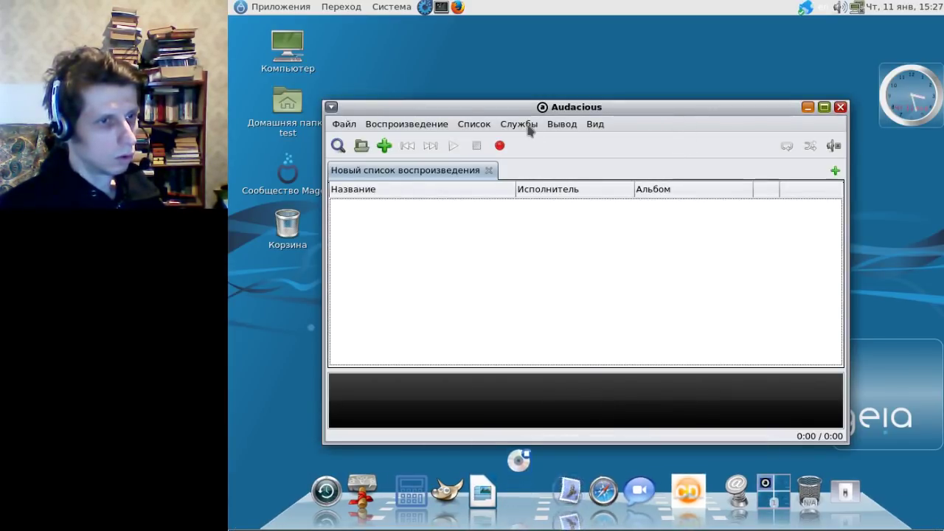
click(841, 109)
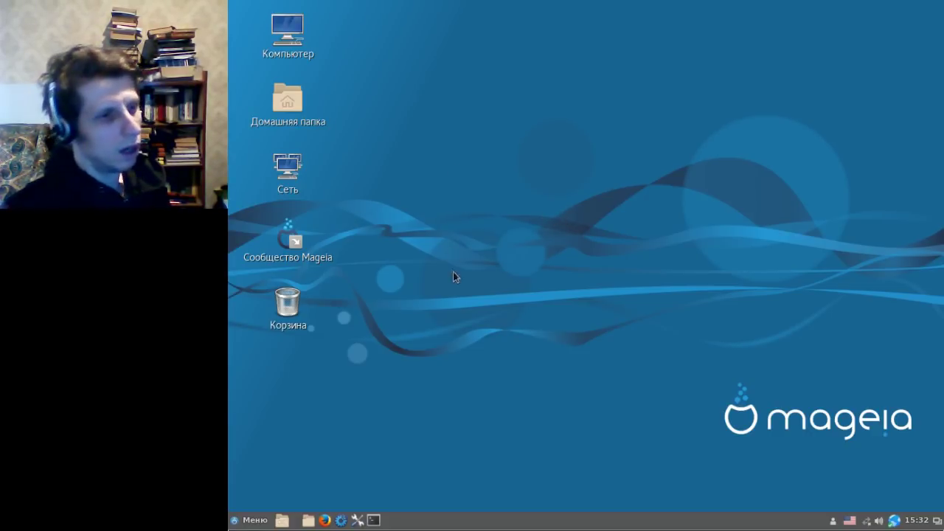
Open the Компьютер folder from the Cinnamon desktop, close its window, and view the desktop's available commands
click(287, 40)
double_click(288, 43)
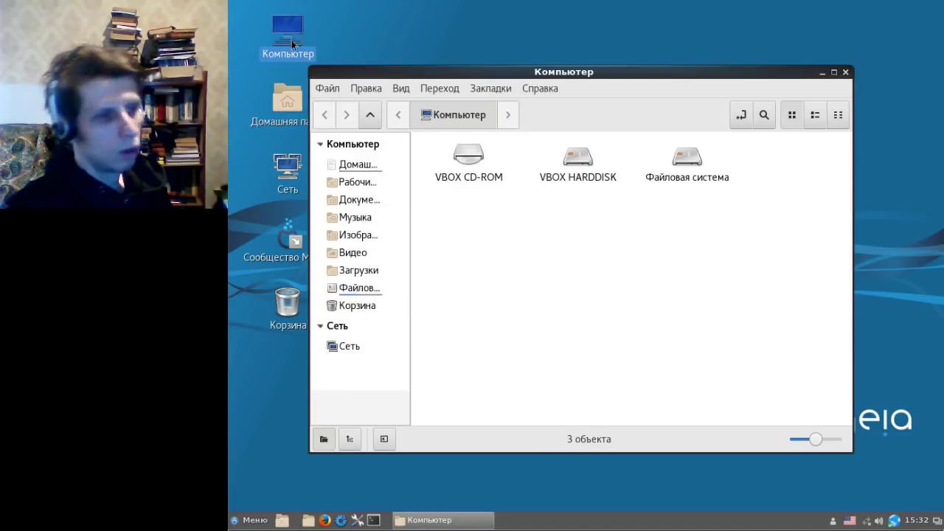
drag(423, 76, 498, 76)
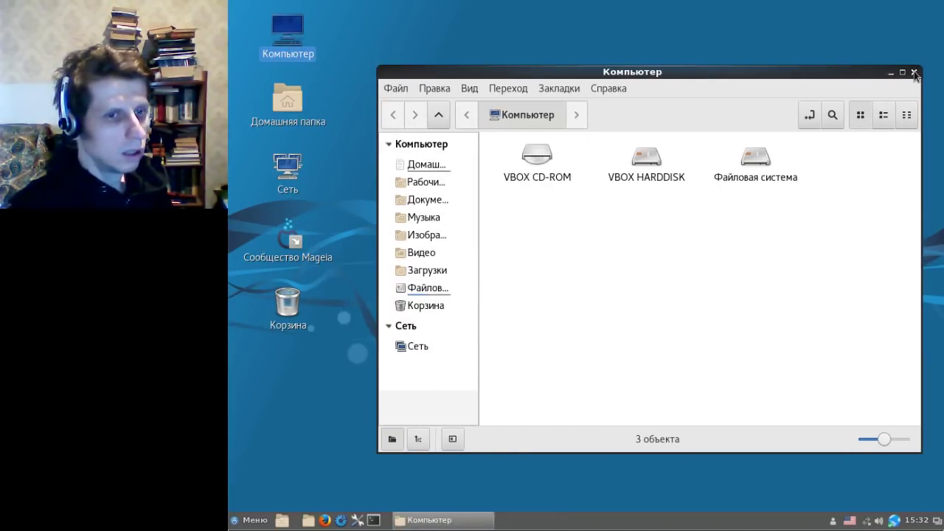
click(911, 72)
right_click(517, 74)
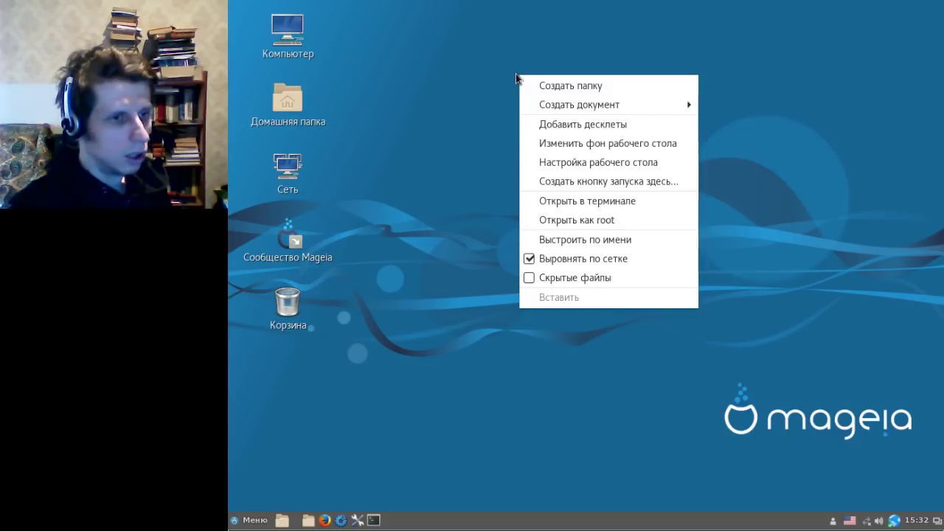
click(483, 59)
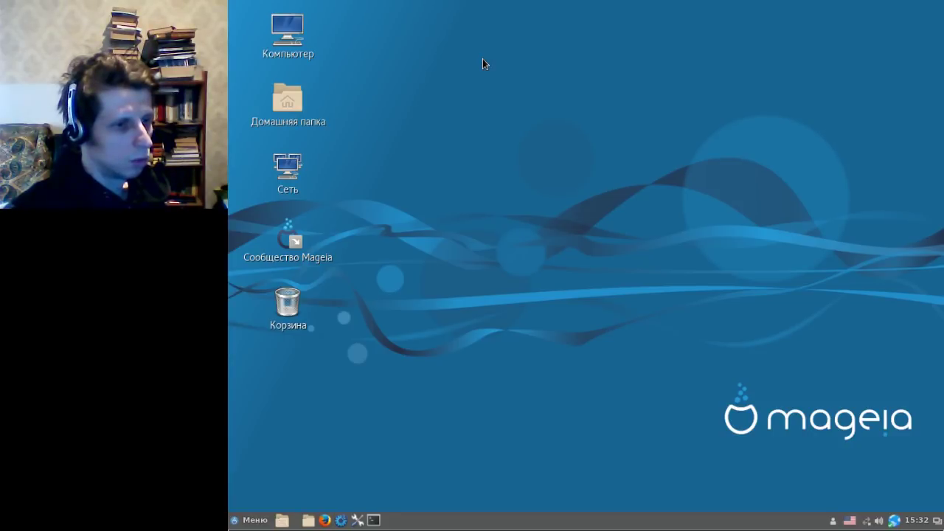
Install the online desklets Weather Desklet, Google Calendar, Analog Chronometer, Network usage monitor and Desktop Calculator, and close the desklets window
right_click(455, 145)
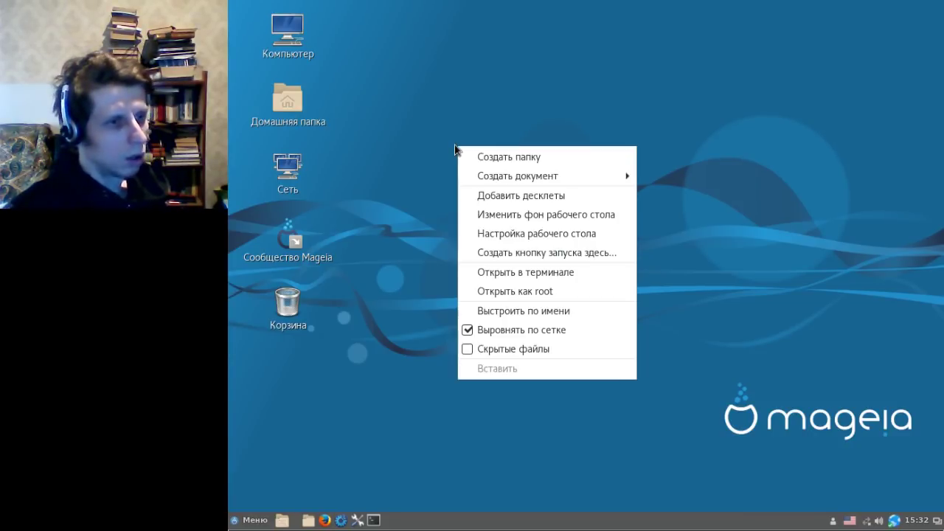
click(507, 197)
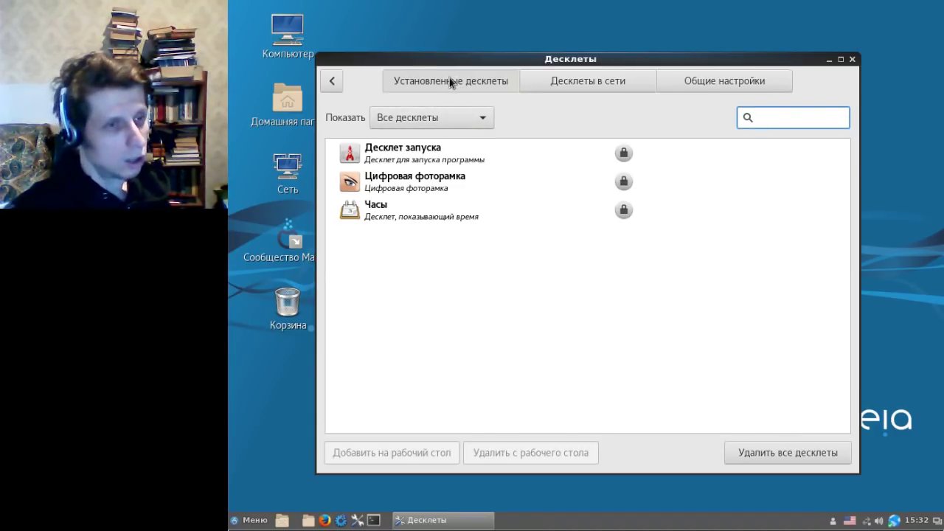
click(553, 84)
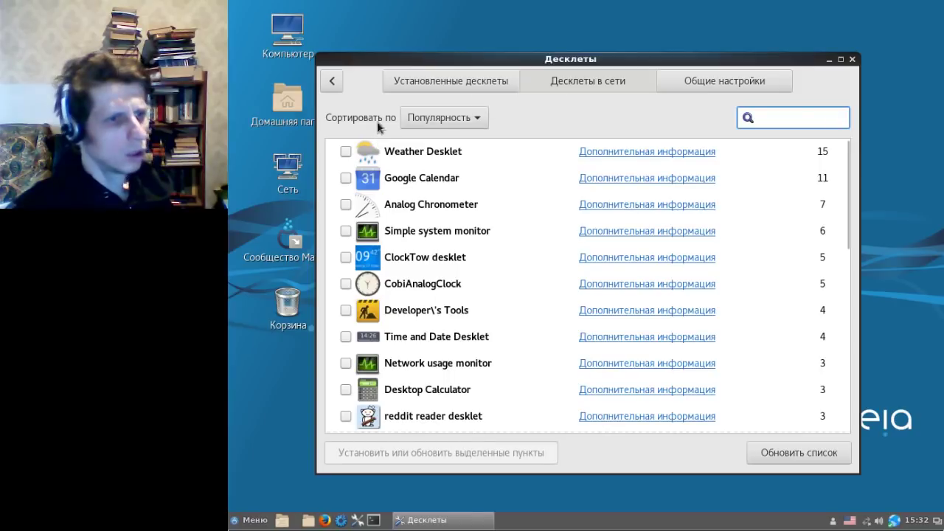
click(346, 153)
click(346, 178)
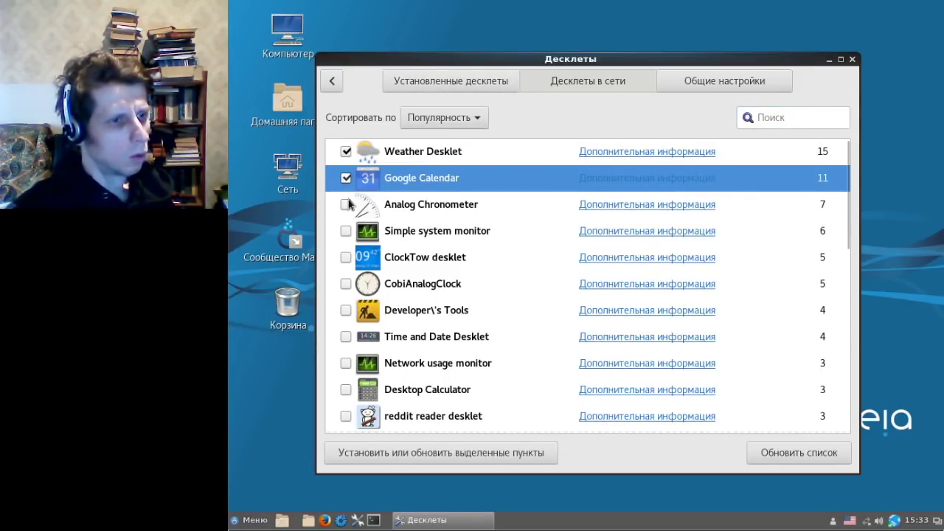
click(346, 205)
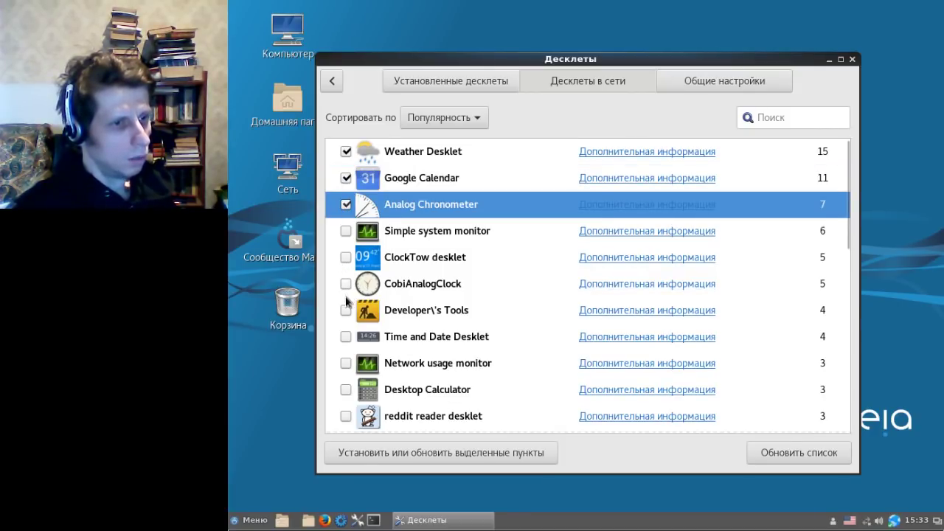
click(347, 363)
click(346, 389)
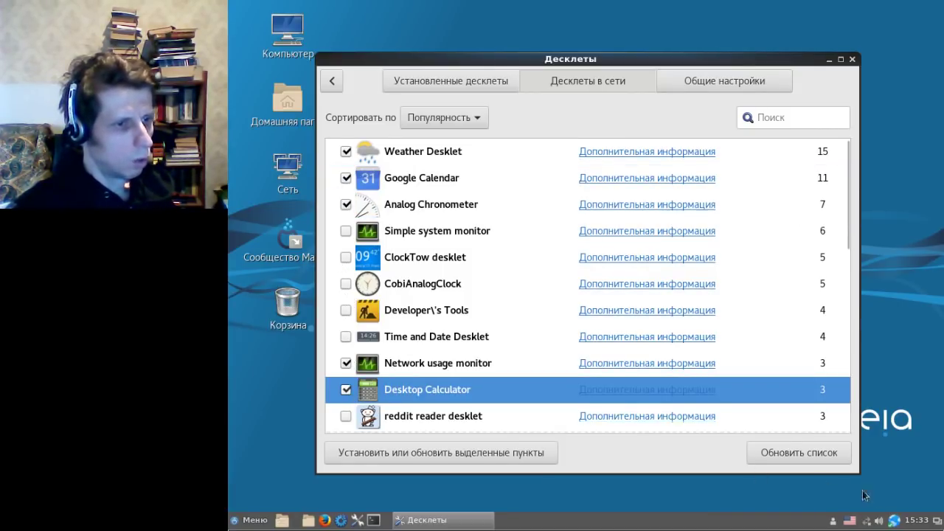
click(432, 458)
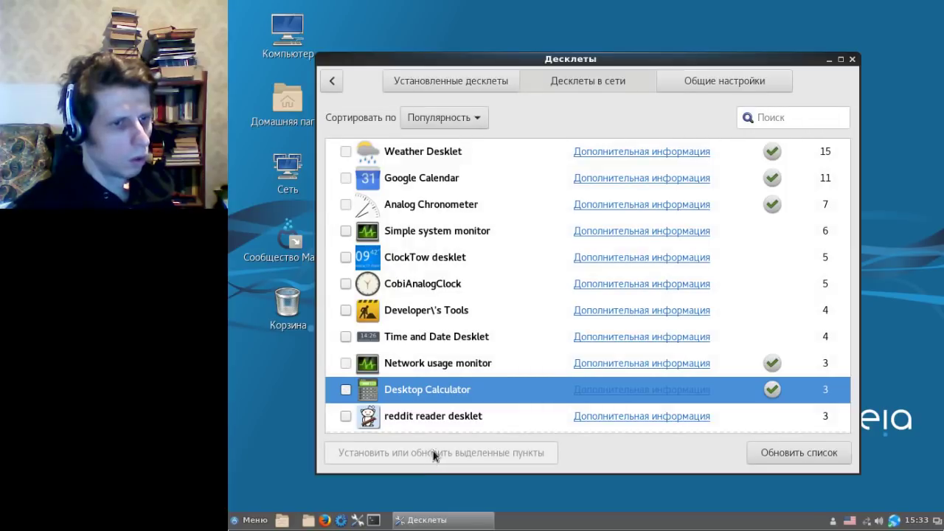
click(852, 59)
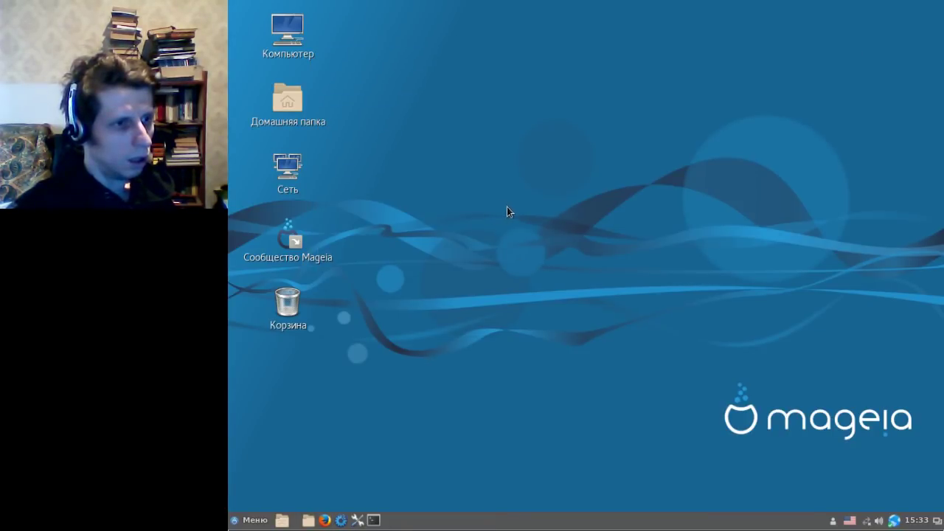
Add the installed Погодный десклет to the desktop and close the desklets window
right_click(462, 138)
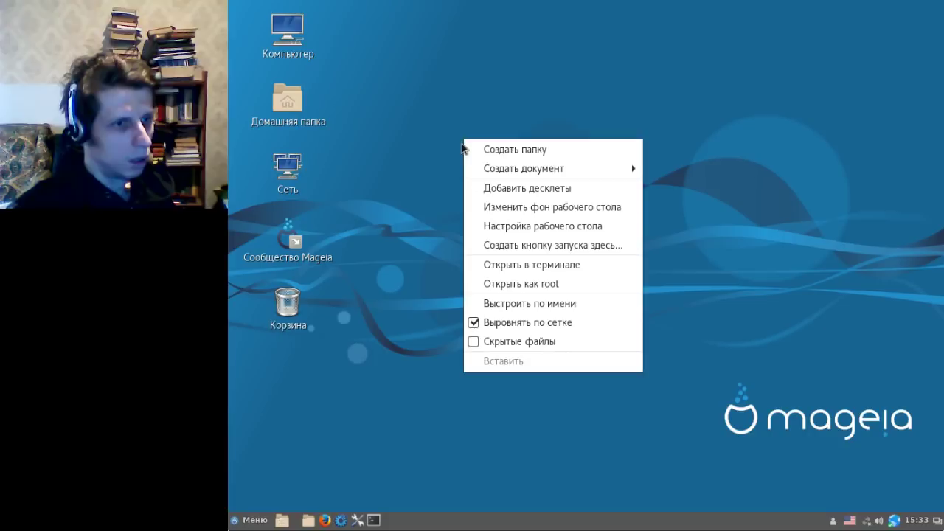
click(519, 188)
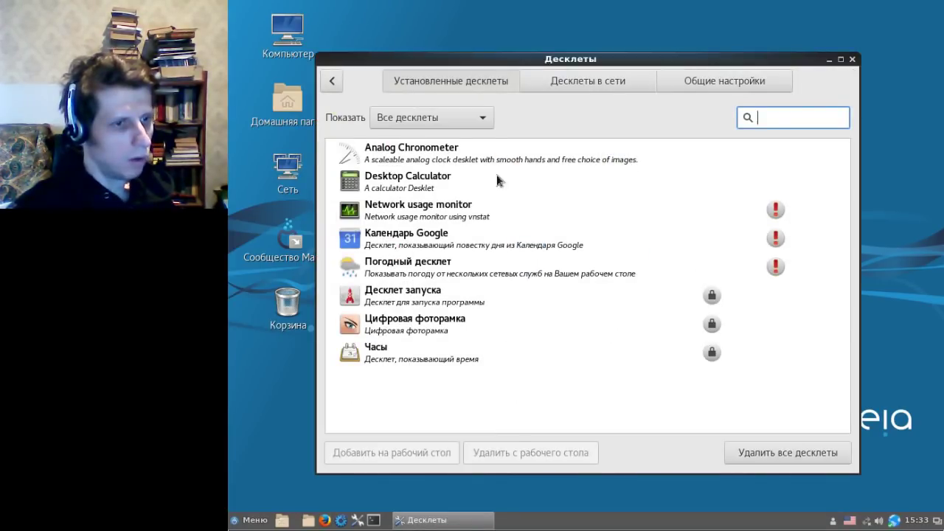
click(405, 271)
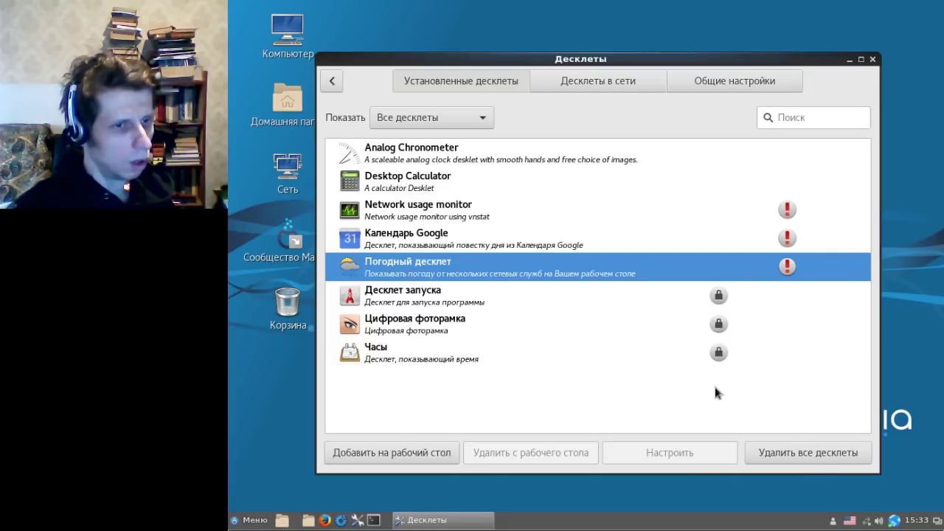
click(418, 453)
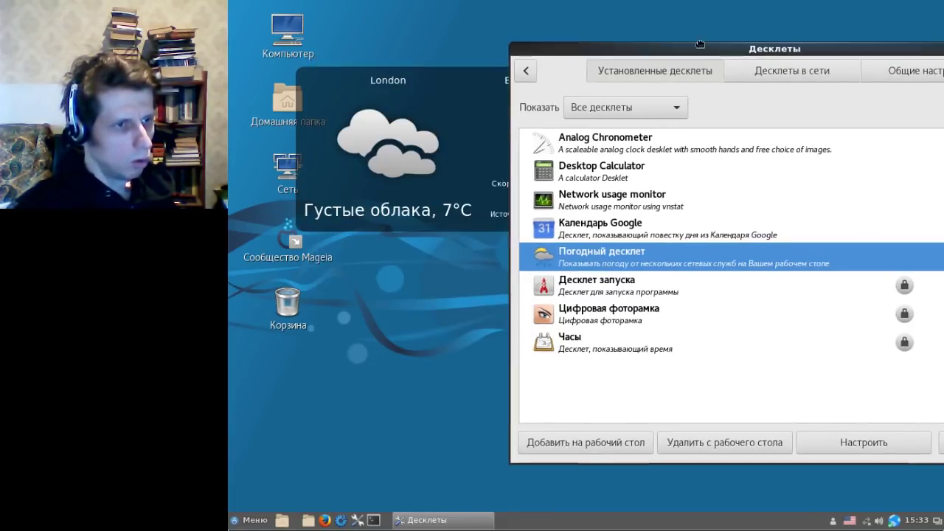
drag(628, 45, 423, 157)
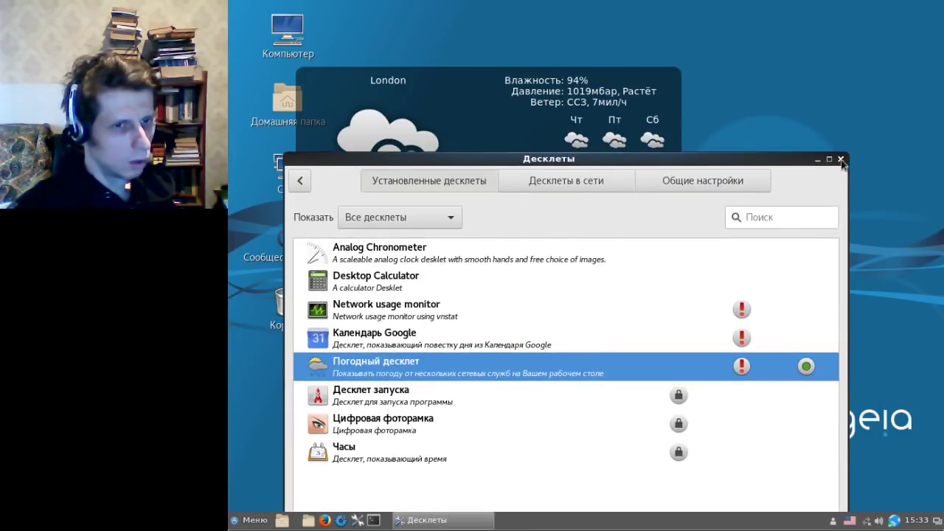
key(alt+F4)
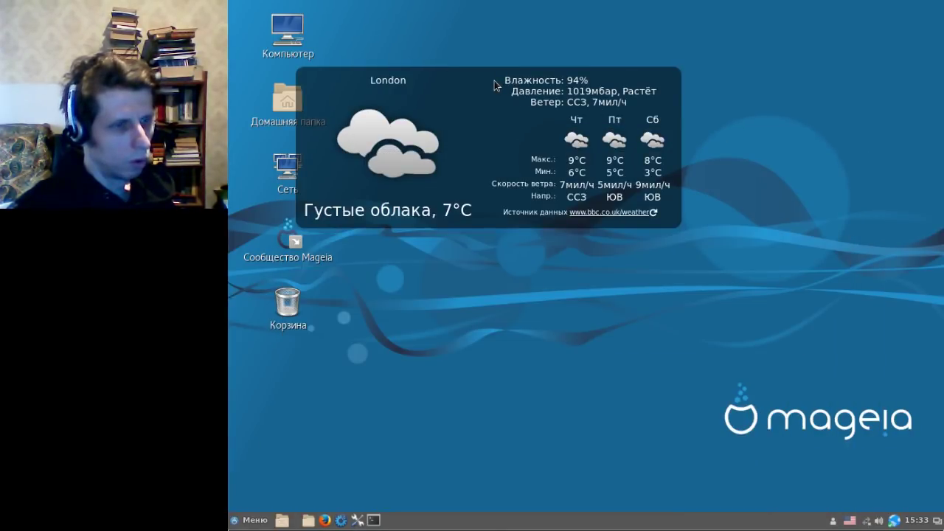
Remove the weather desklet from the desktop
right_click(406, 97)
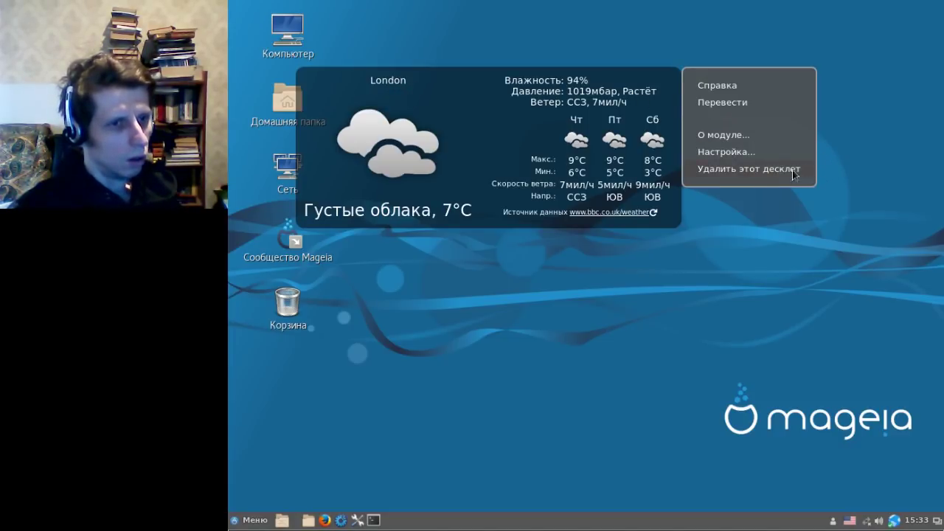
click(758, 171)
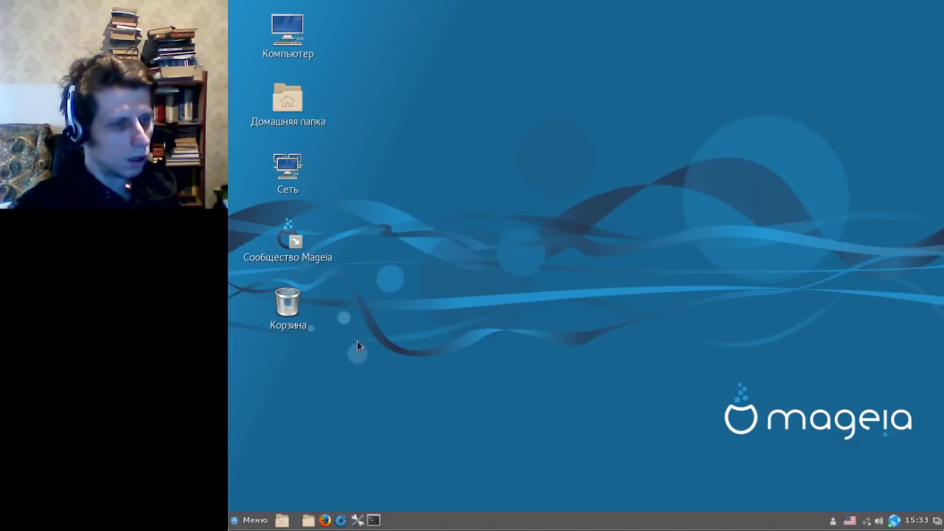
Look through the application categories in Cinnamon's main menu and close it
click(253, 520)
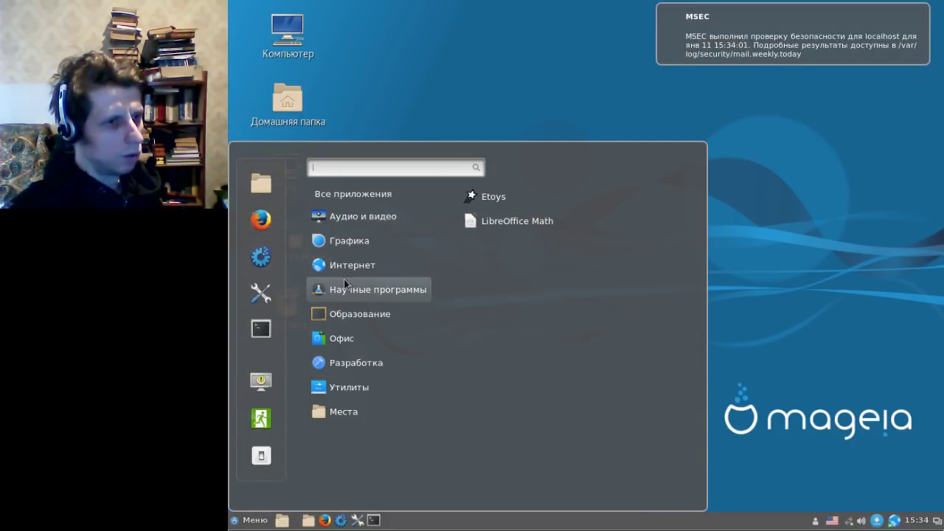
click(461, 56)
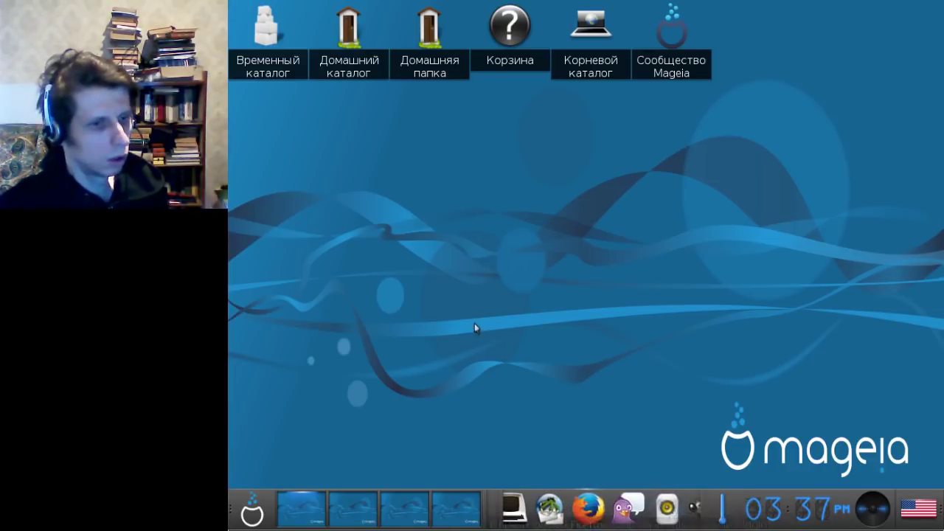
Open Временный каталог from the Enlightenment desktop and look through its files
double_click(281, 41)
scroll(666, 167, down, 4)
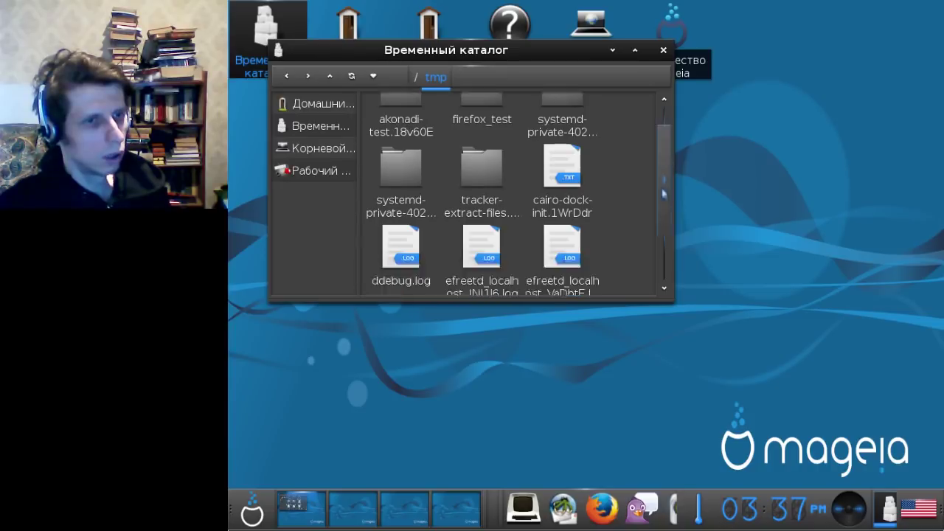
Close the Временный каталог window and take a look at Enlightenment's main menu
scroll(656, 213, up, 5)
click(664, 50)
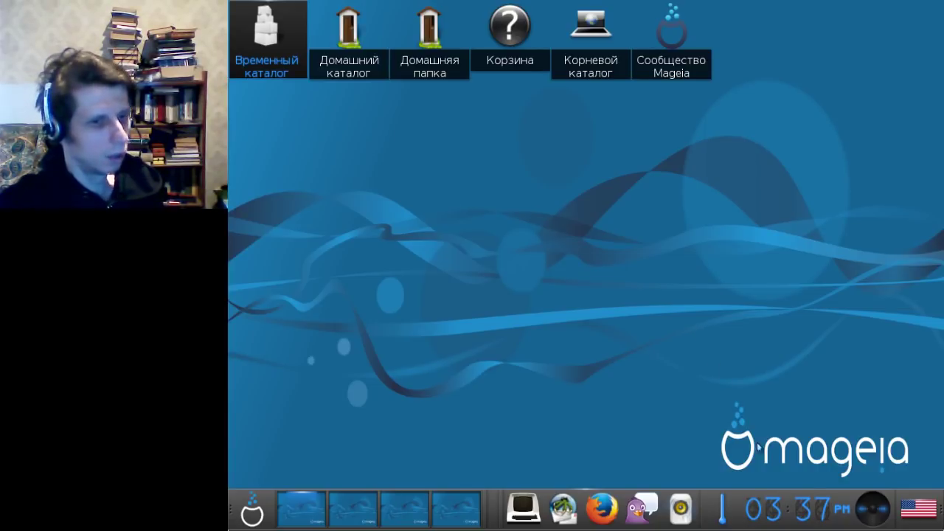
click(252, 515)
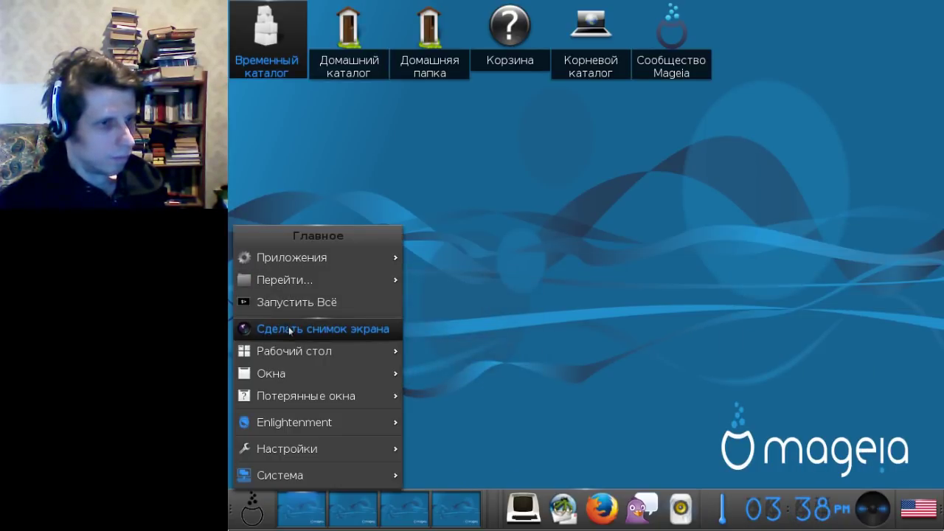
click(579, 183)
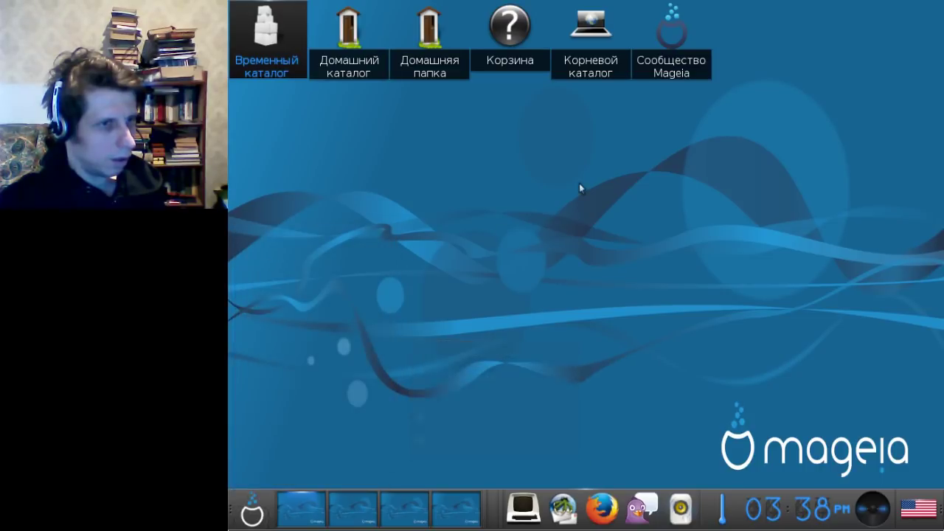
Open Домашний каталог from the desktop, view the Корневой каталог and Рабочий стол locations, and close the file window
double_click(345, 33)
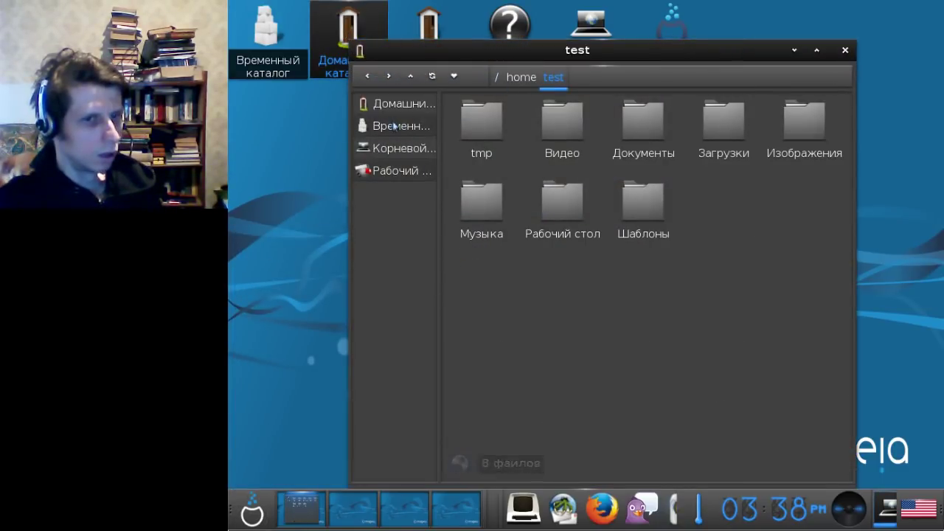
click(403, 150)
click(401, 172)
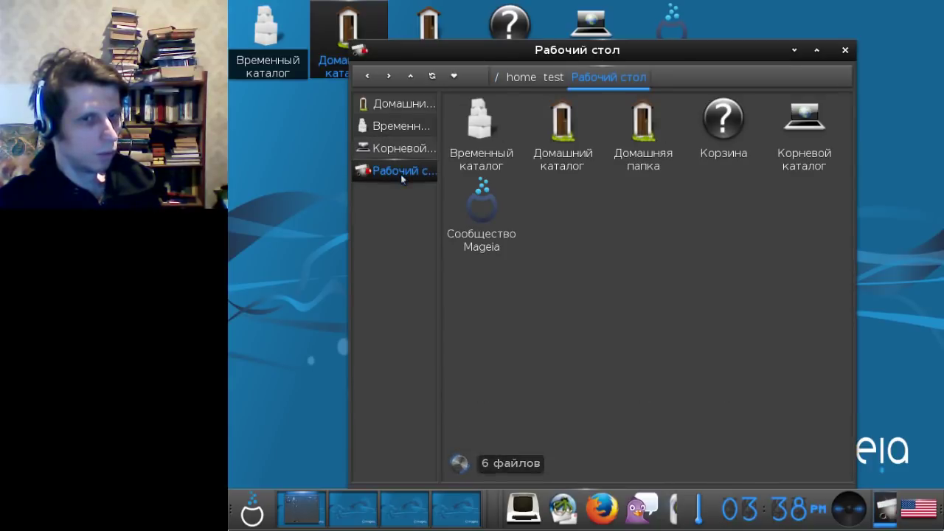
click(846, 50)
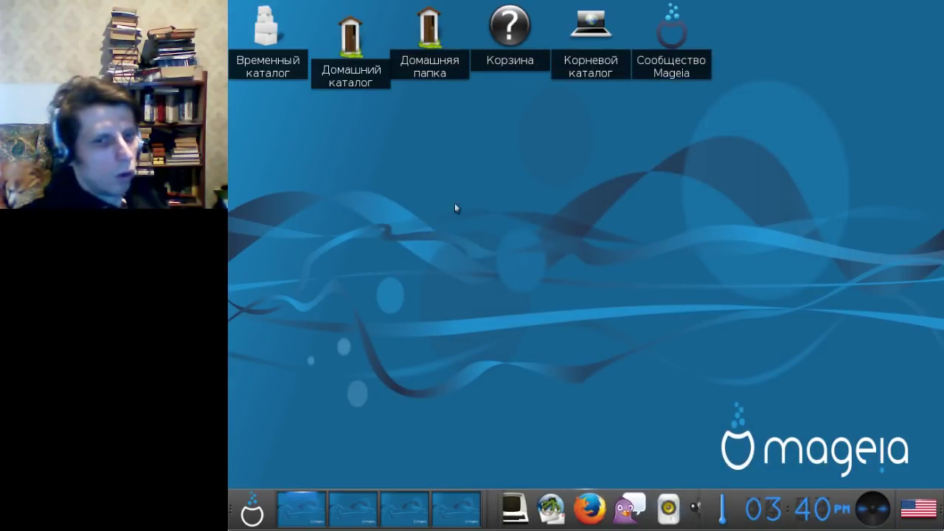
Look over the desktop's main menu and open Изменить гаджеты from its Рабочий стол options
click(413, 205)
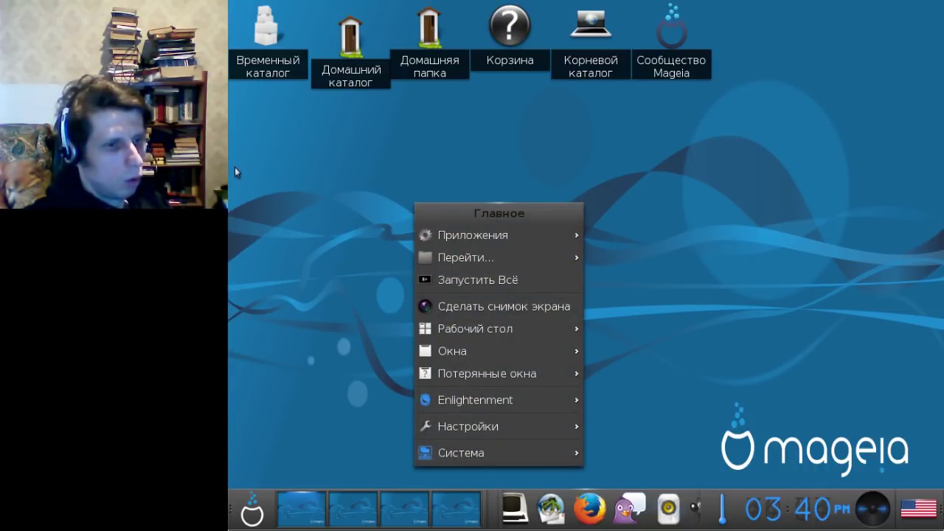
click(576, 178)
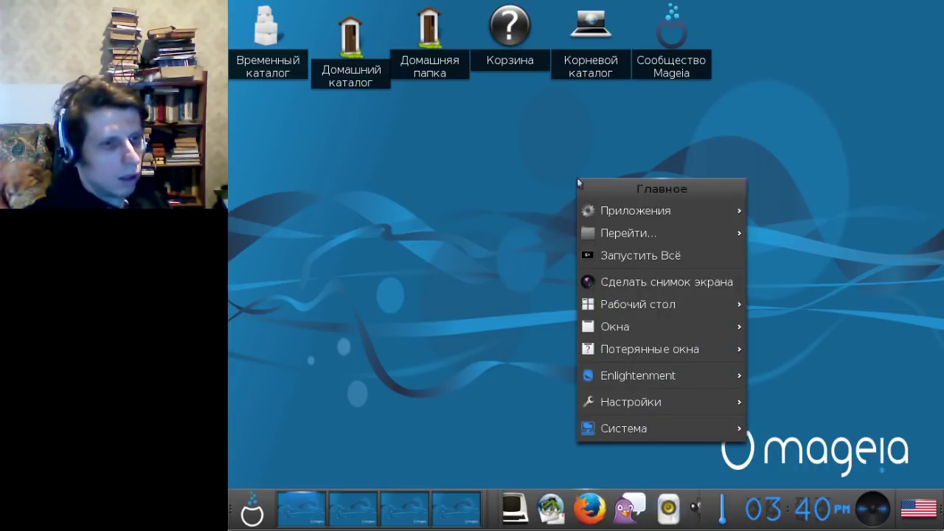
mouse_move(652, 309)
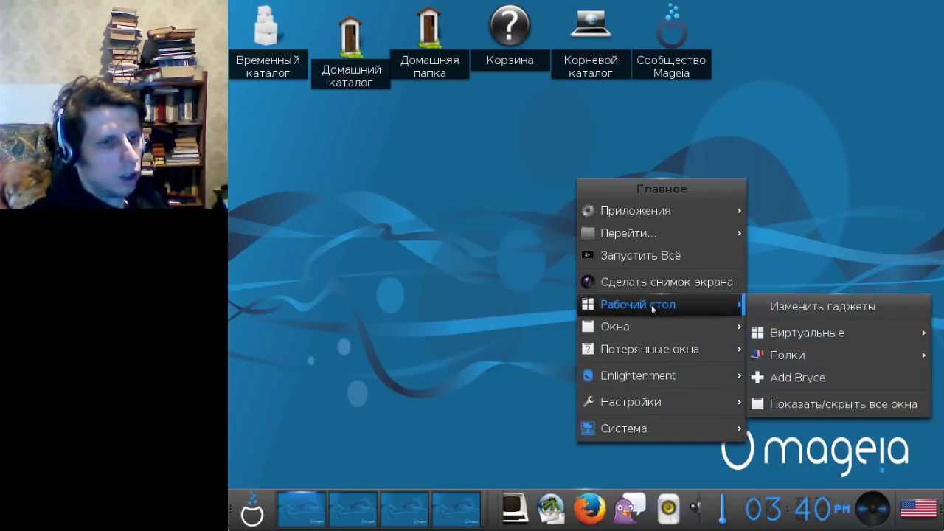
click(783, 308)
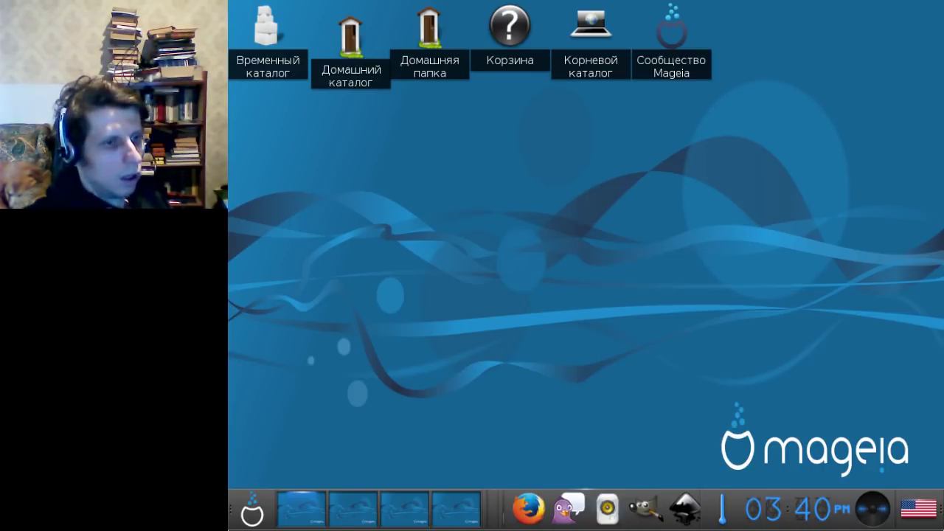
Look through the application categories in Enlightenment's main menu, including Программирование, and close it
click(252, 510)
mouse_move(318, 257)
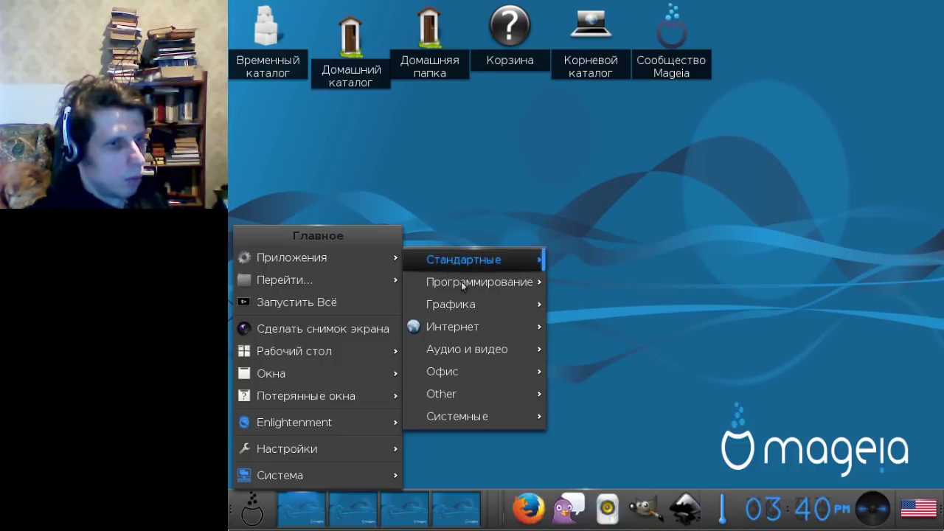
mouse_move(457, 282)
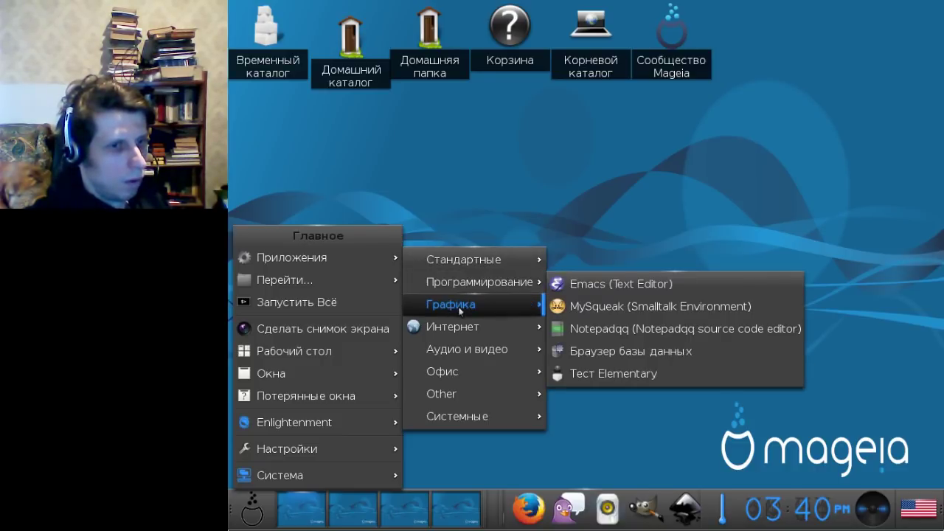
click(519, 217)
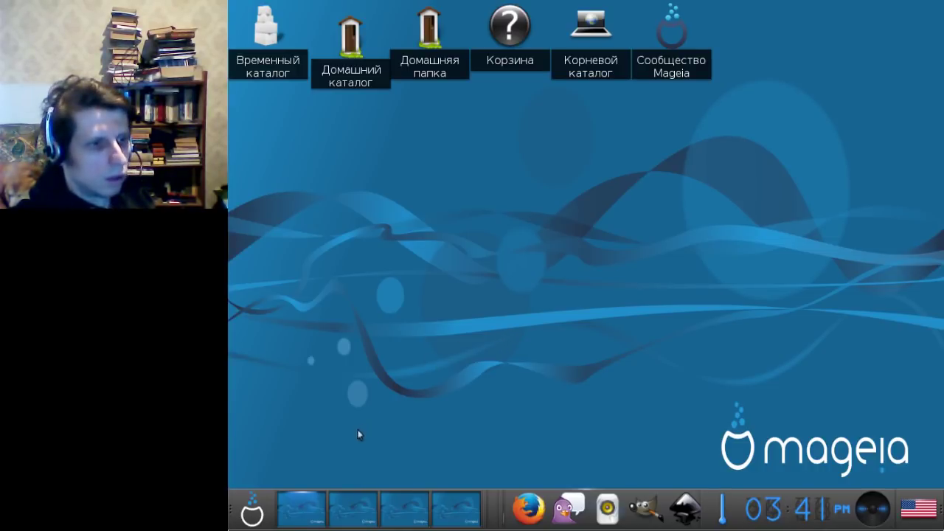
End the Enlightenment session with Завершить сессию
click(251, 514)
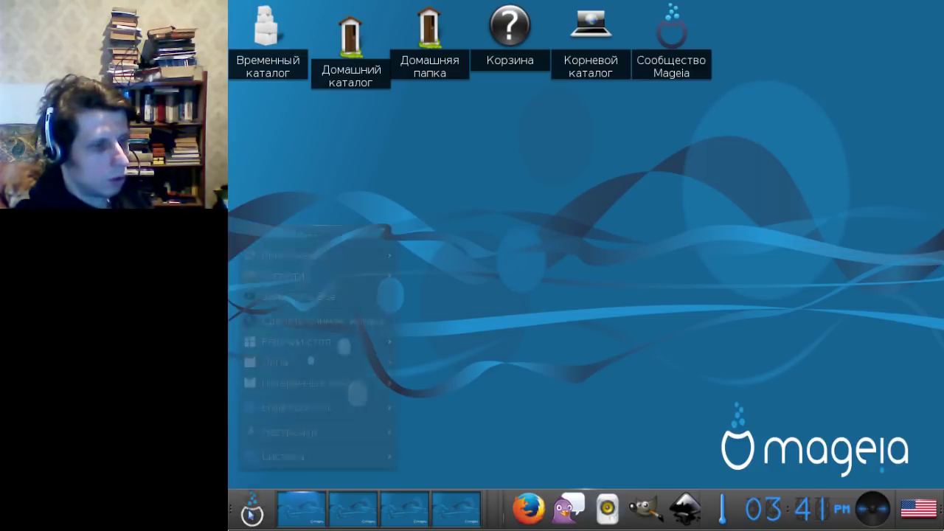
mouse_move(270, 479)
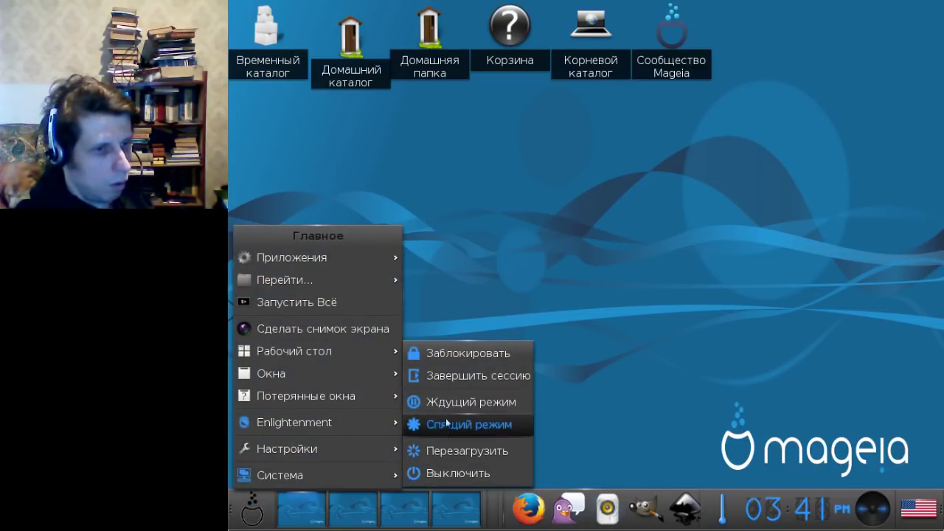
click(452, 374)
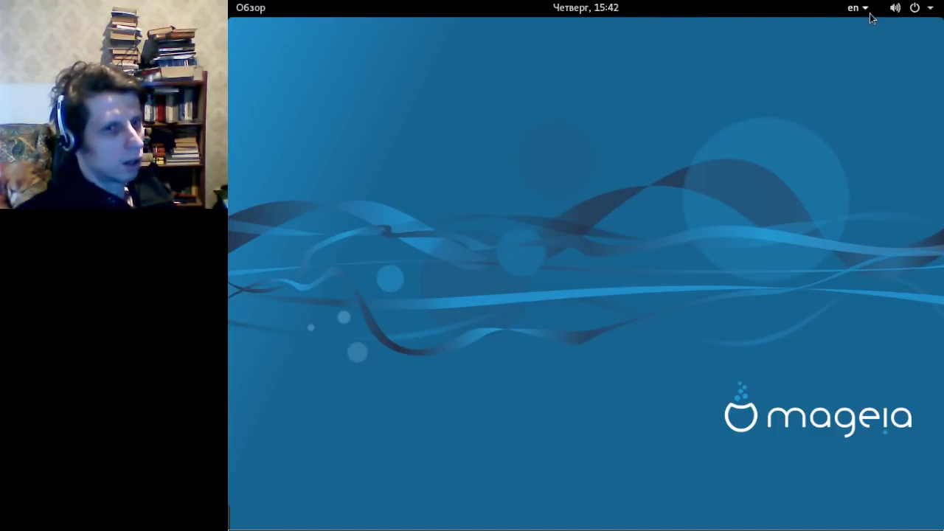
Check GNOME's volume and power menu, and browse the full application grid in the Обзор overview
click(895, 9)
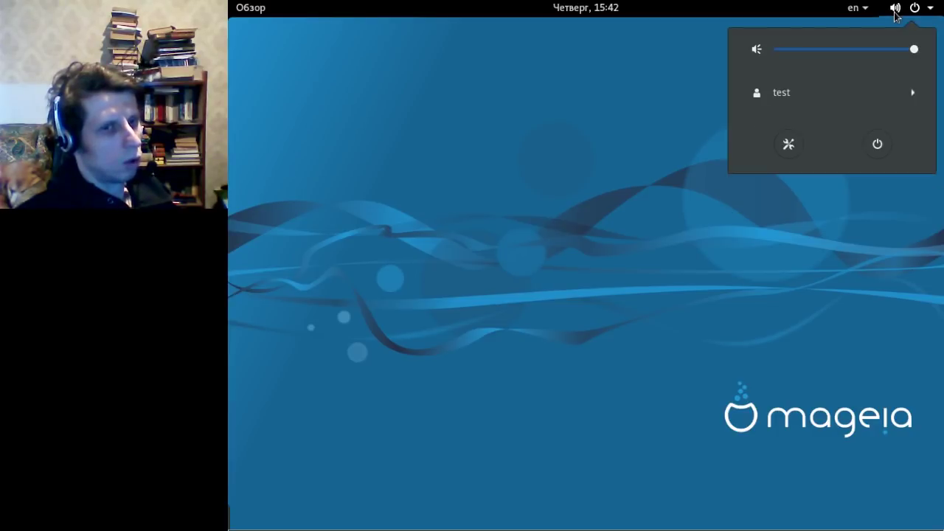
click(895, 11)
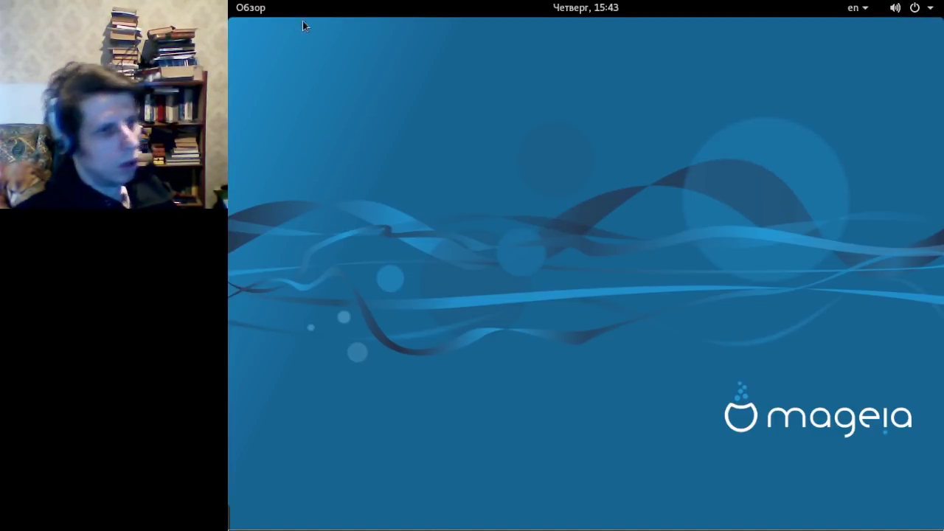
click(246, 10)
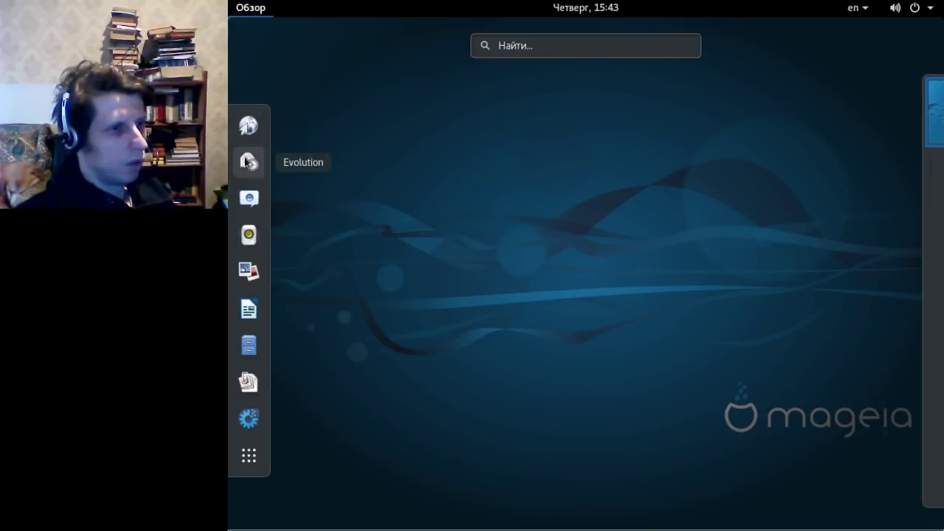
click(250, 457)
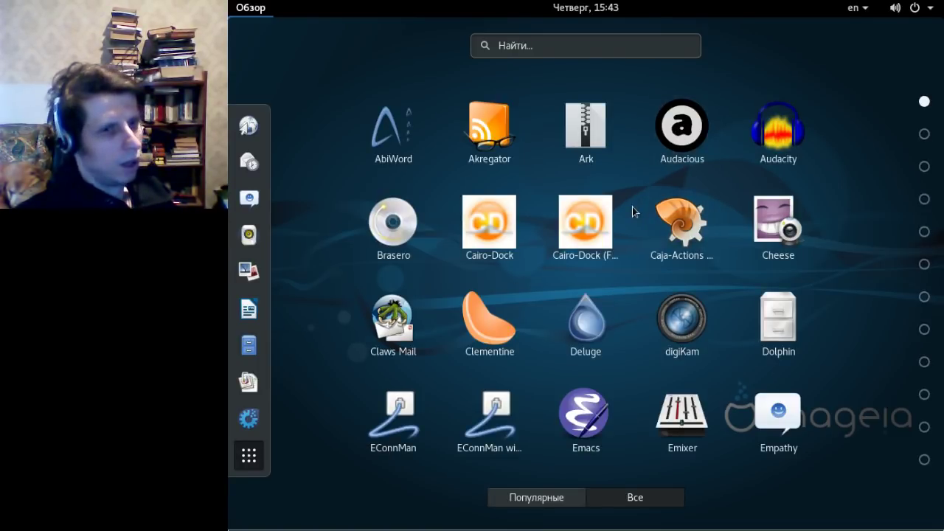
scroll(629, 214, down, 11)
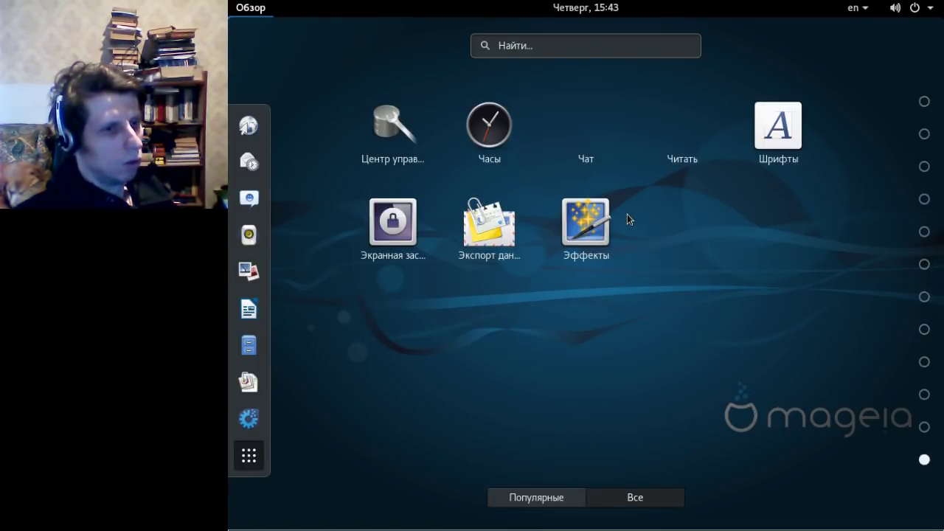
scroll(628, 214, up, 11)
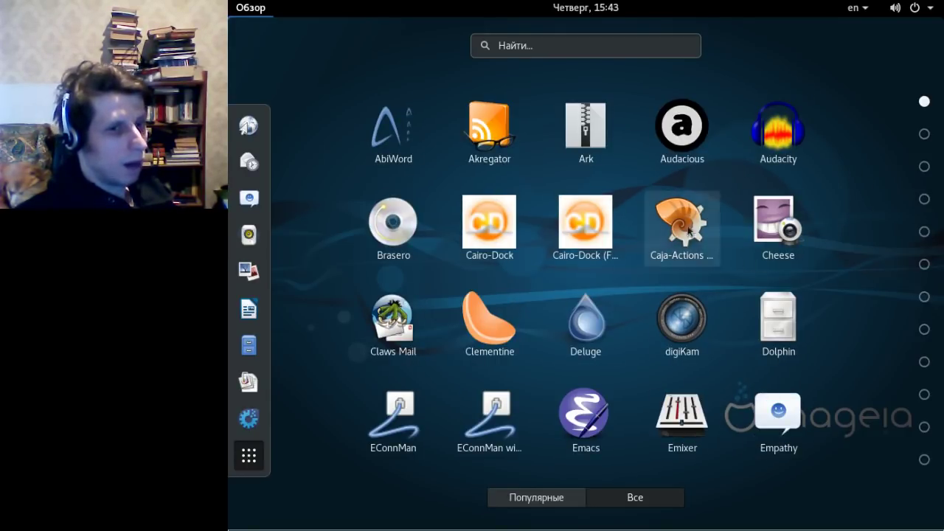
scroll(716, 155, down, 6)
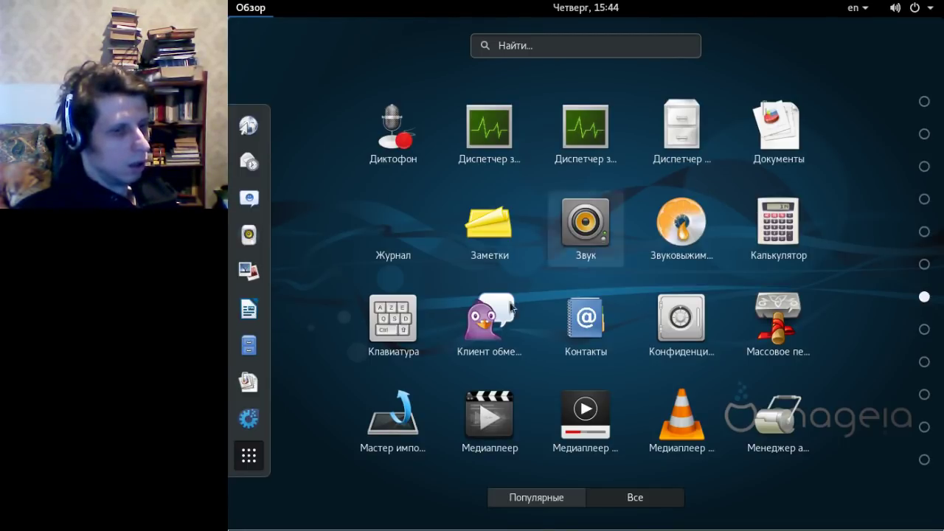
scroll(817, 177, up, 6)
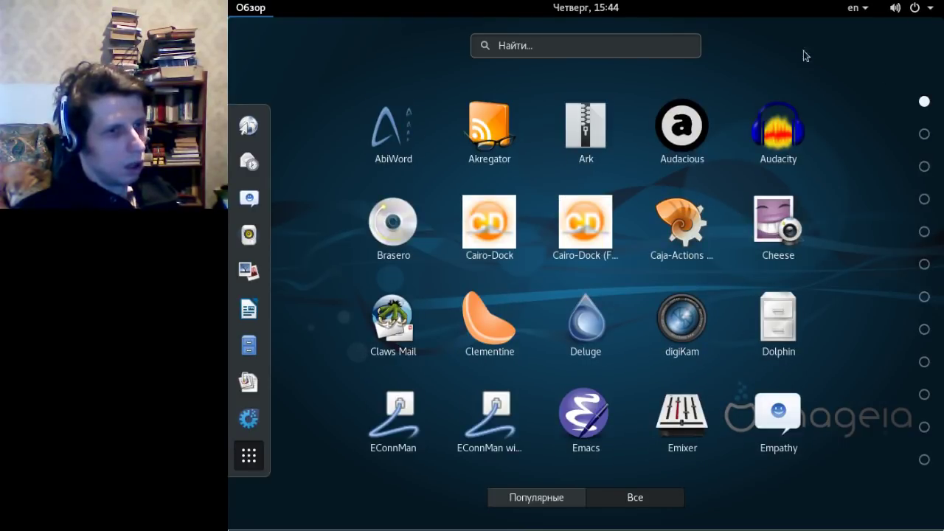
click(251, 16)
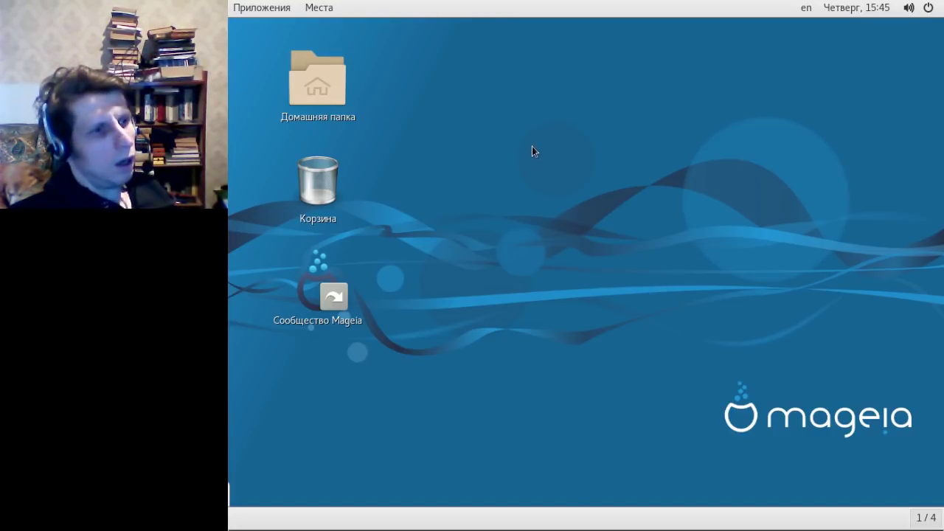
Open and close Домашняя папка on the classic GNOME desktop, and look through the application categories
double_click(329, 92)
click(866, 72)
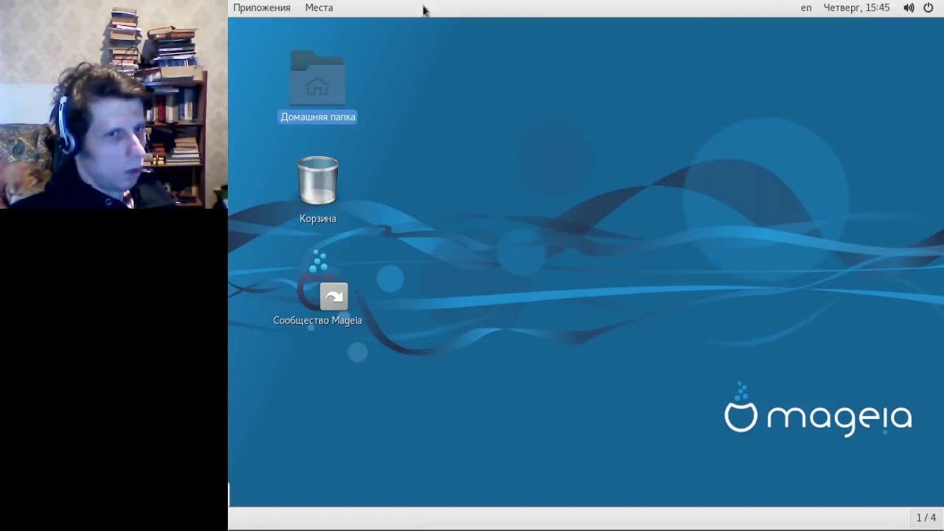
click(330, 12)
click(268, 7)
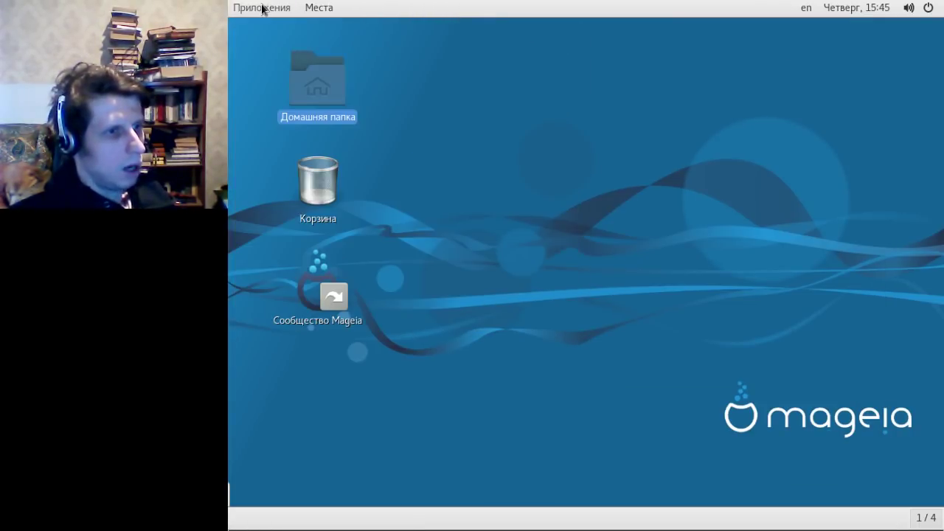
click(270, 9)
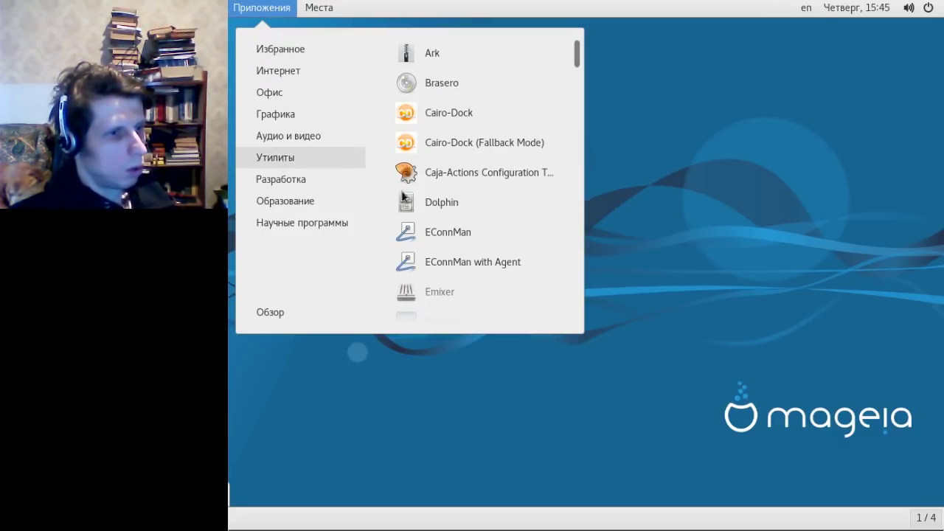
click(687, 162)
click(469, 304)
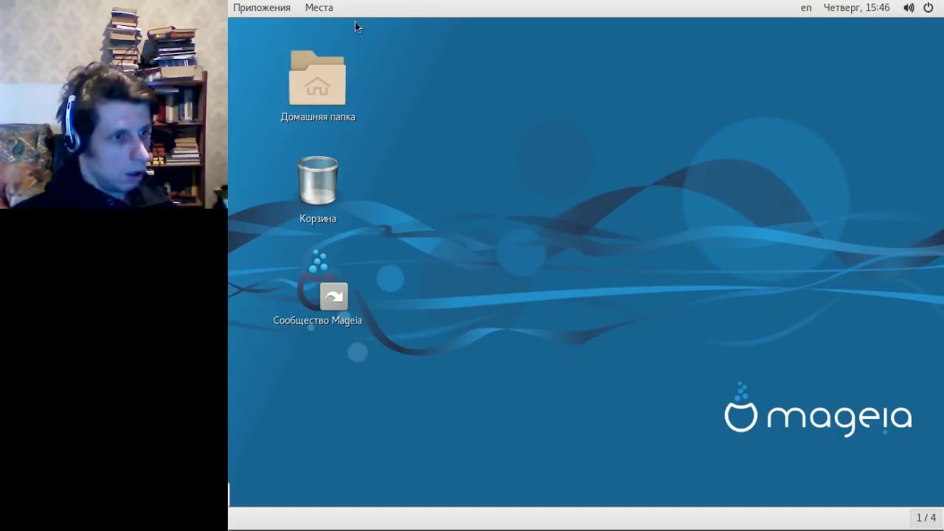
View the Места list, open Компьютер from it and close the file window
click(320, 8)
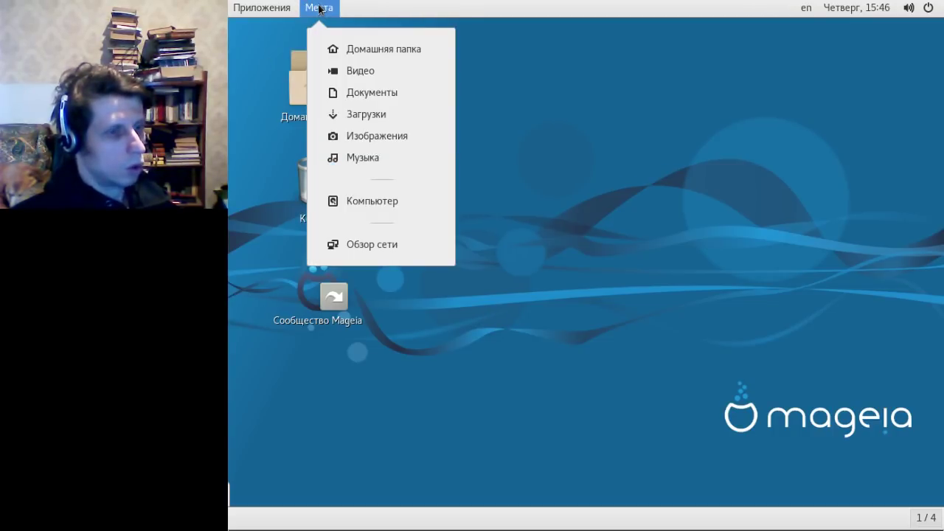
click(368, 194)
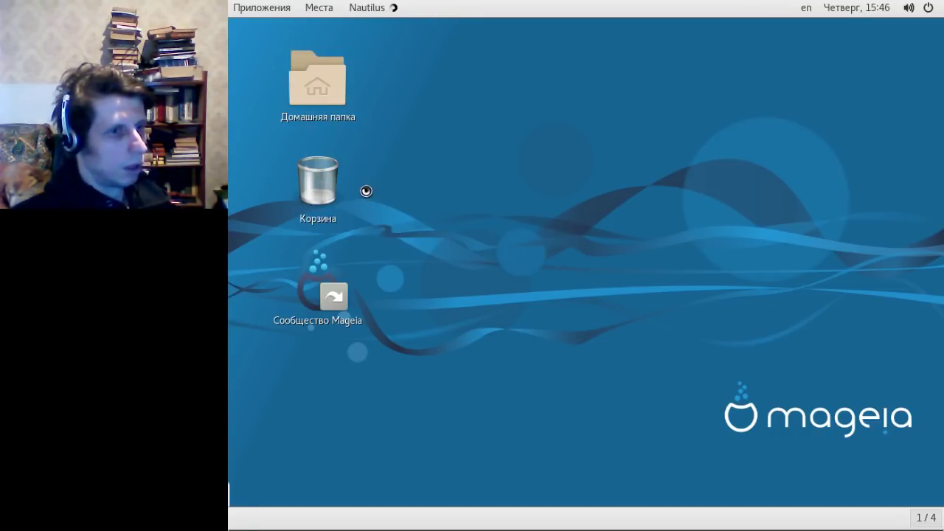
key(ctrl+w)
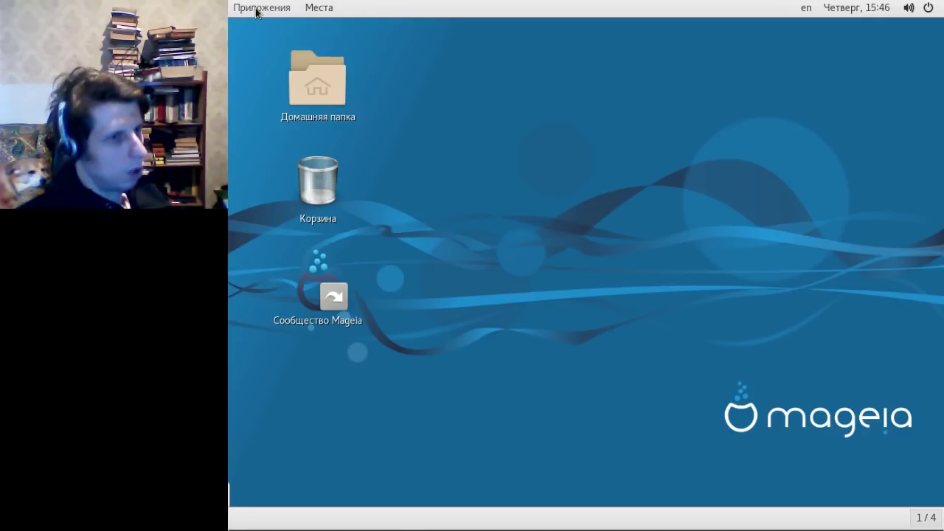
click(322, 9)
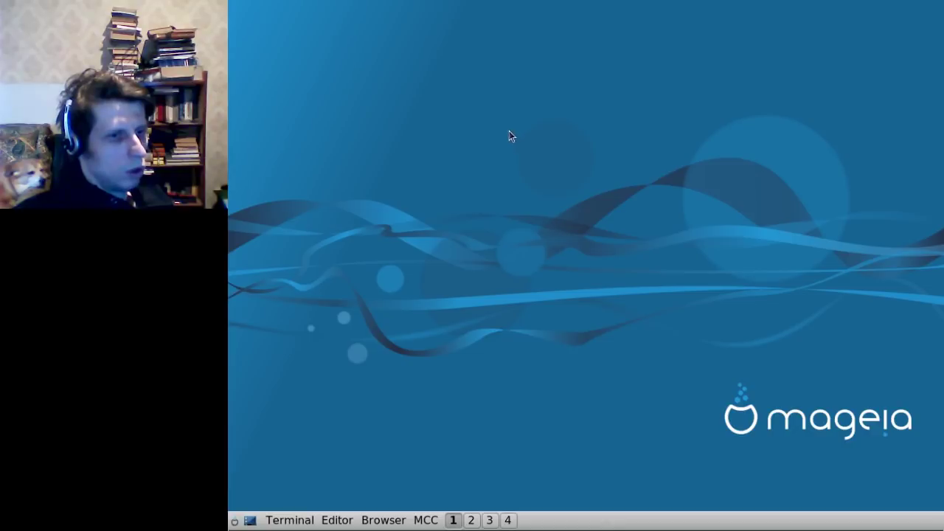
Look through the lightweight desktop's context menu and application menu, including the Разработка category, and dismiss them
right_click(509, 132)
click(439, 126)
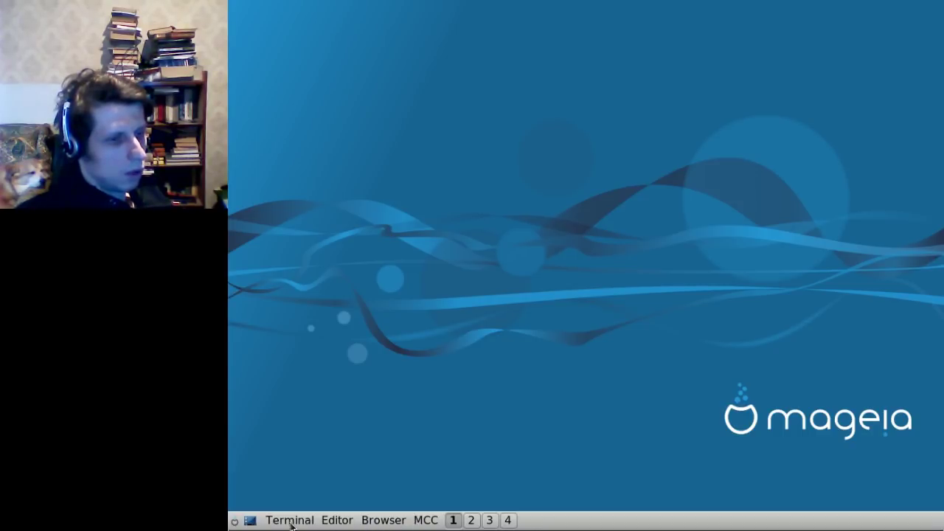
click(233, 524)
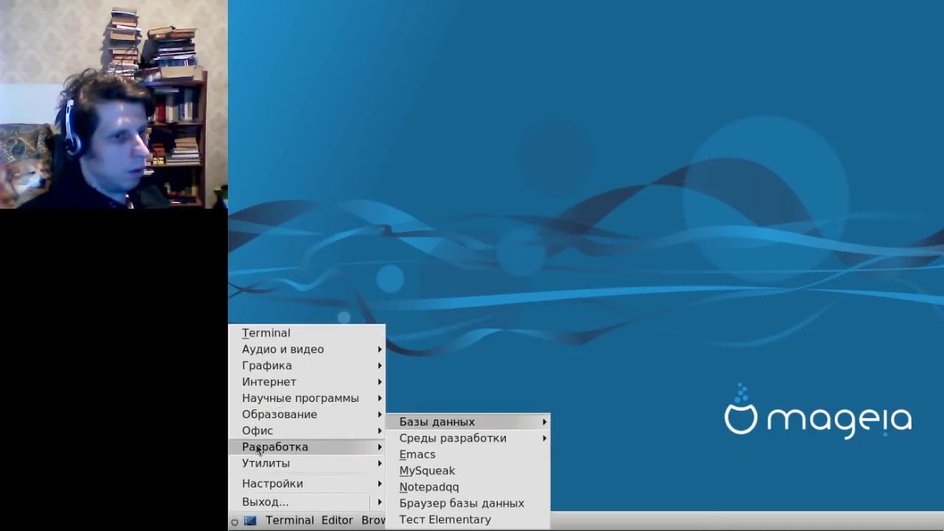
click(515, 387)
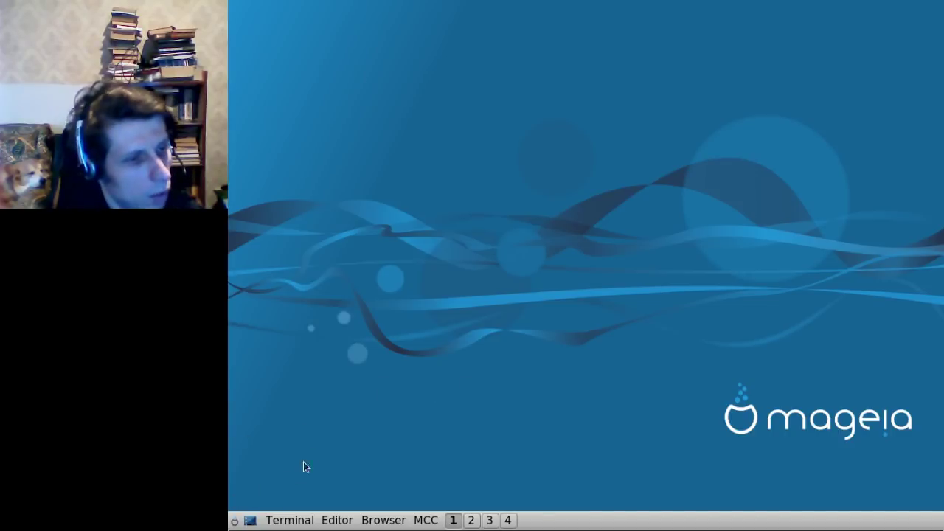
End the lightweight desktop session with Выход..
click(233, 523)
click(260, 504)
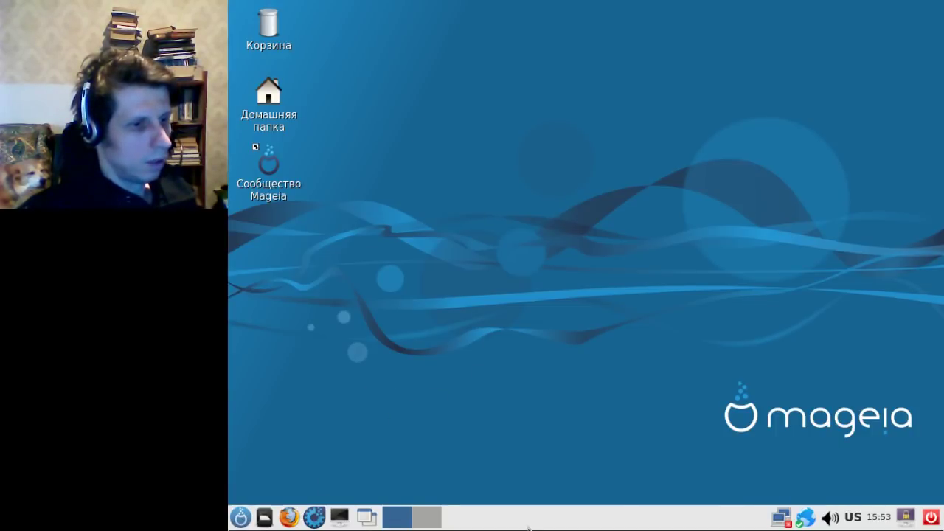
View the application menu on the next desktop, then open Домашняя папка and close its file window
click(235, 521)
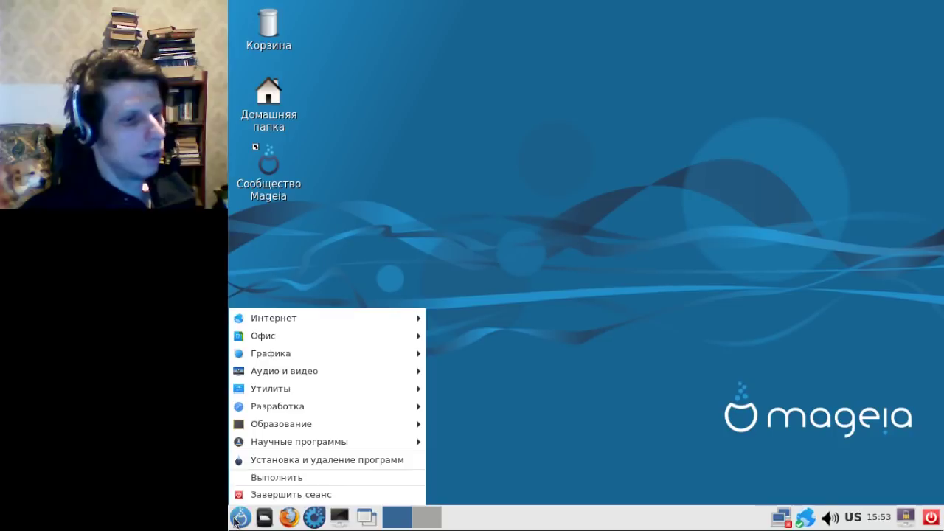
click(280, 318)
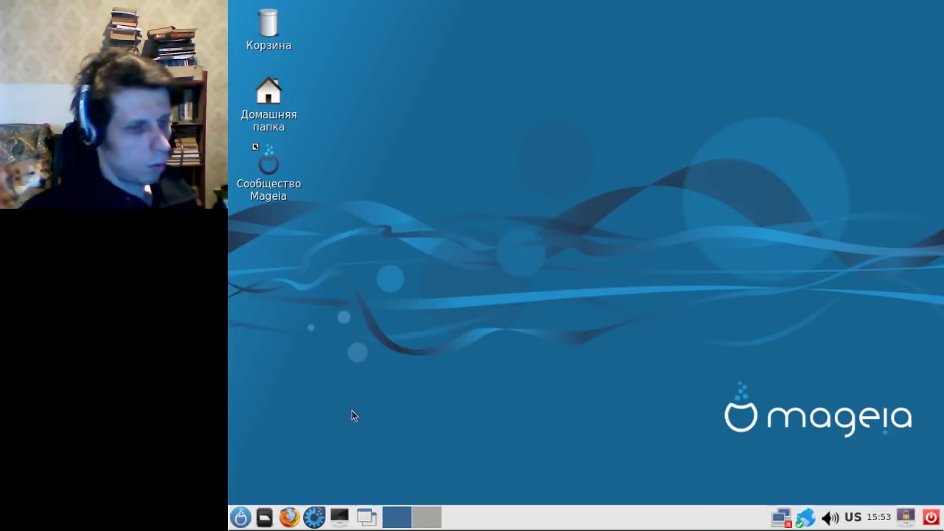
click(240, 517)
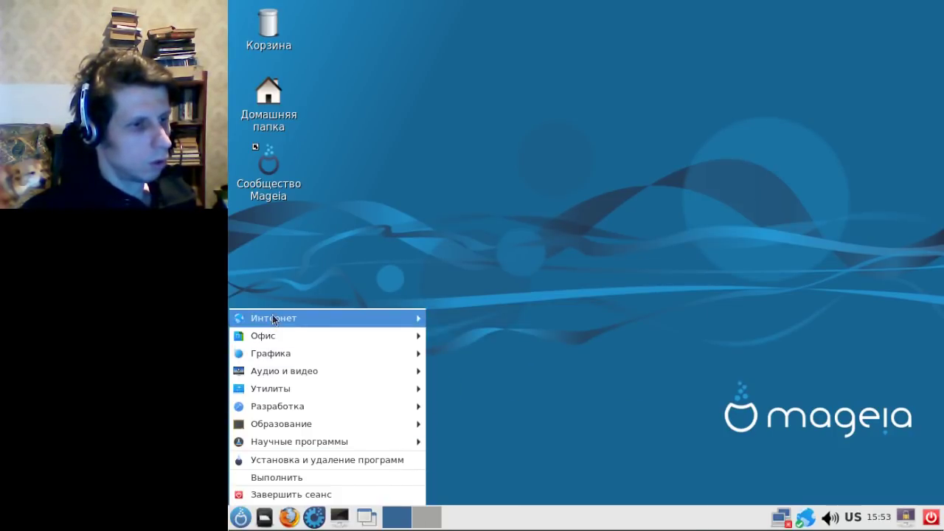
click(416, 212)
double_click(275, 117)
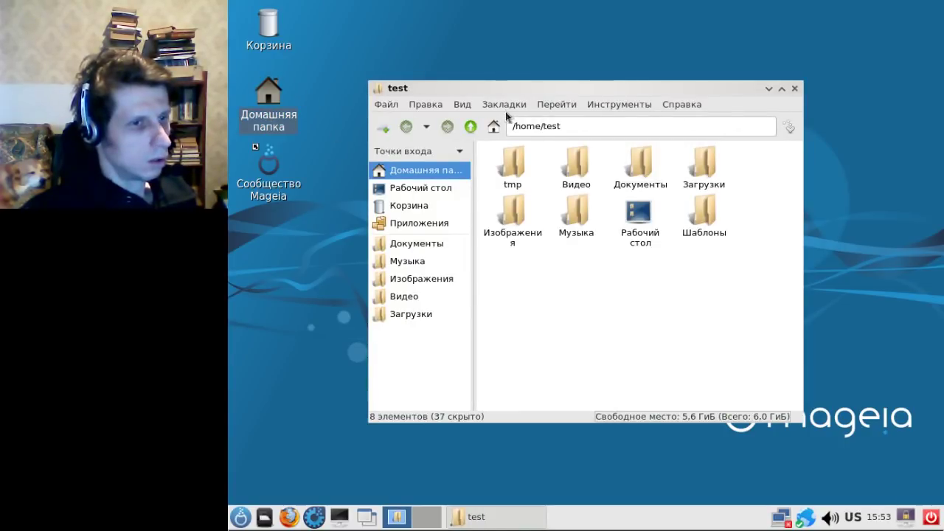
click(795, 88)
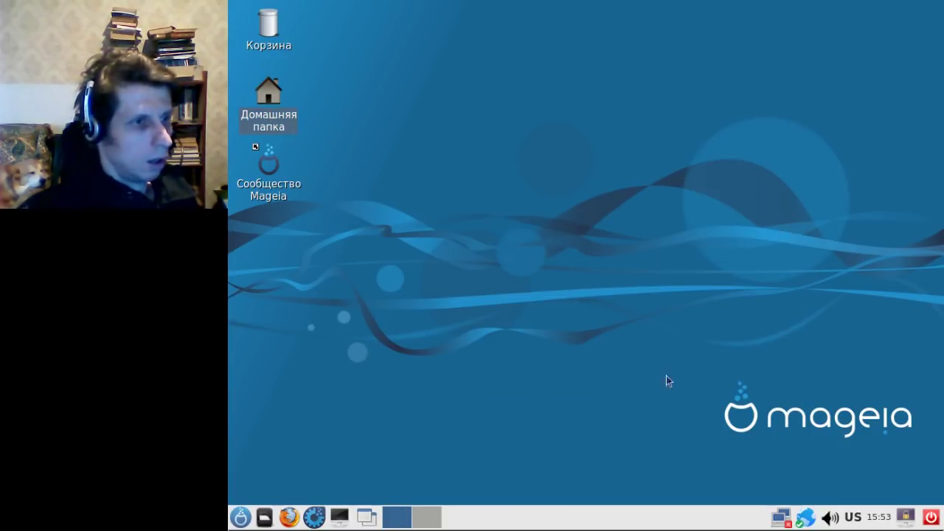
Examine the list of loaded modules under Апплеты панели in the panel settings, close the settings and return to the application menu
right_click(654, 516)
click(733, 456)
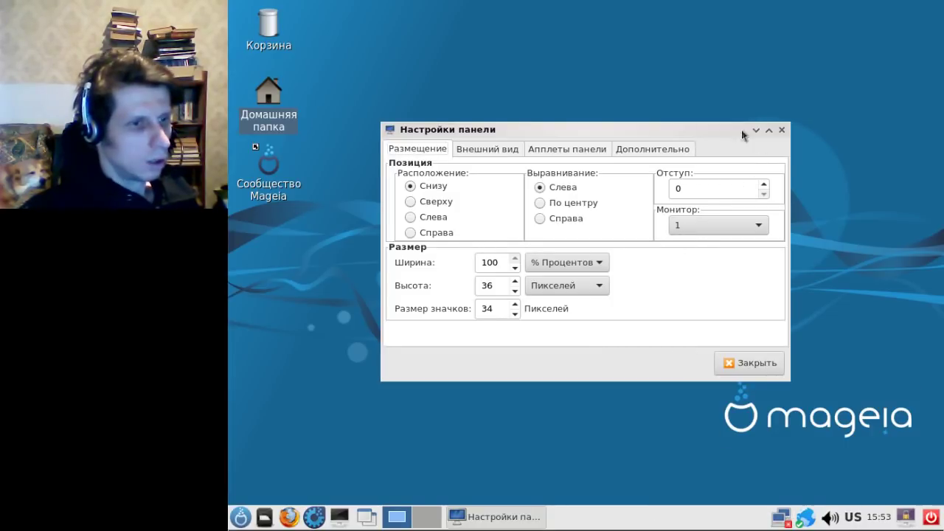
click(561, 149)
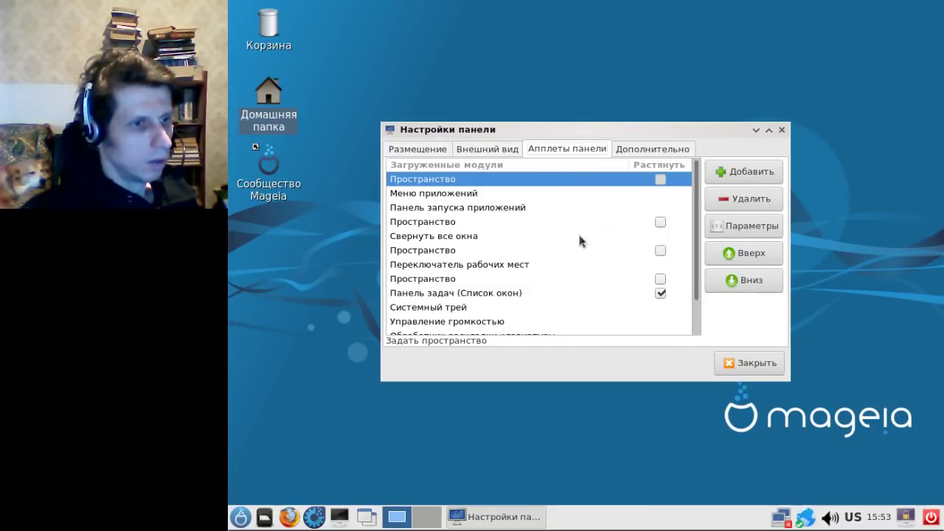
scroll(539, 274, down, 1)
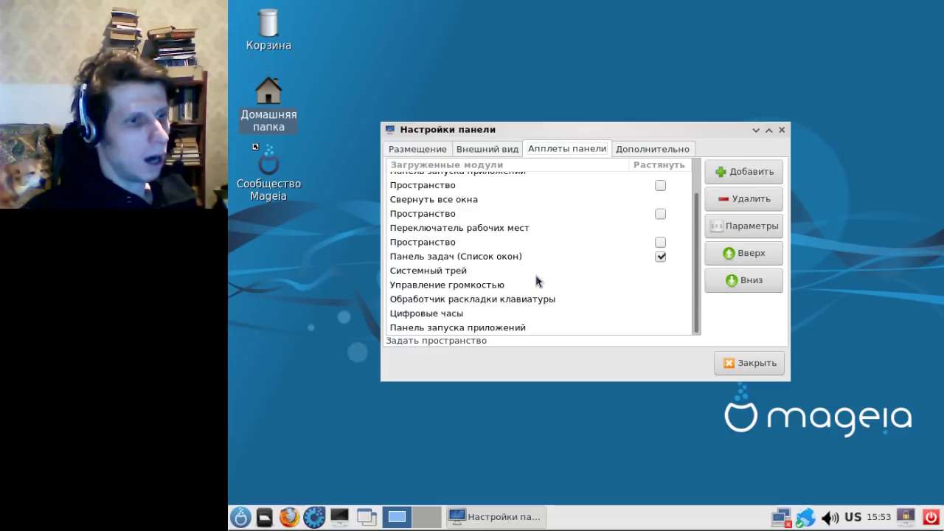
scroll(543, 275, up, 1)
scroll(511, 255, down, 1)
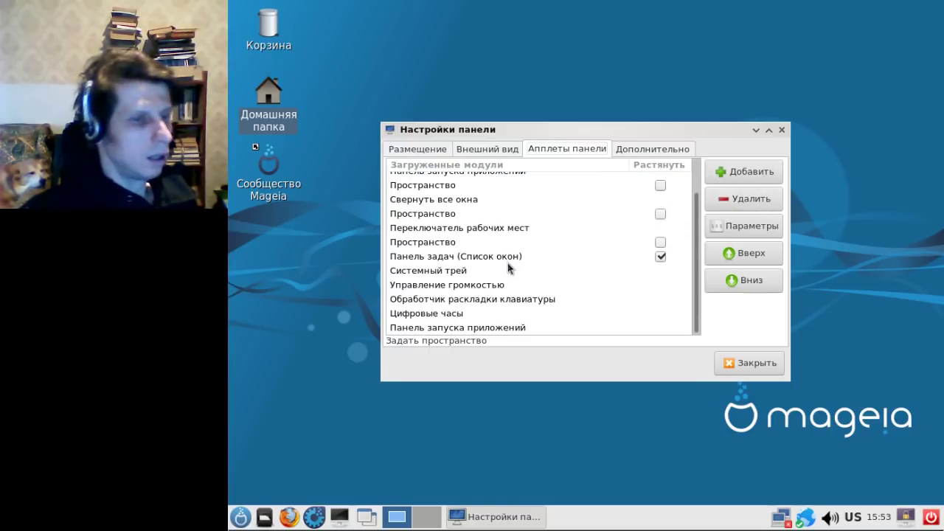
click(782, 130)
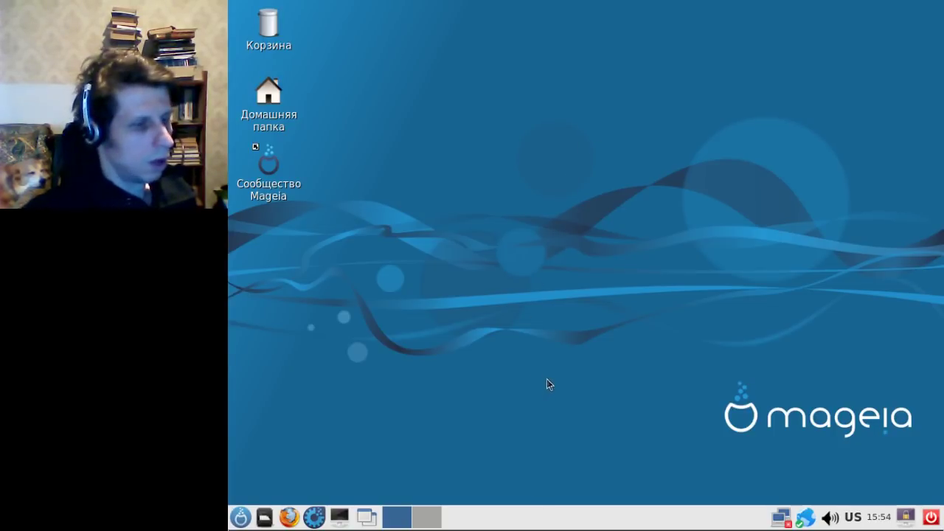
click(246, 520)
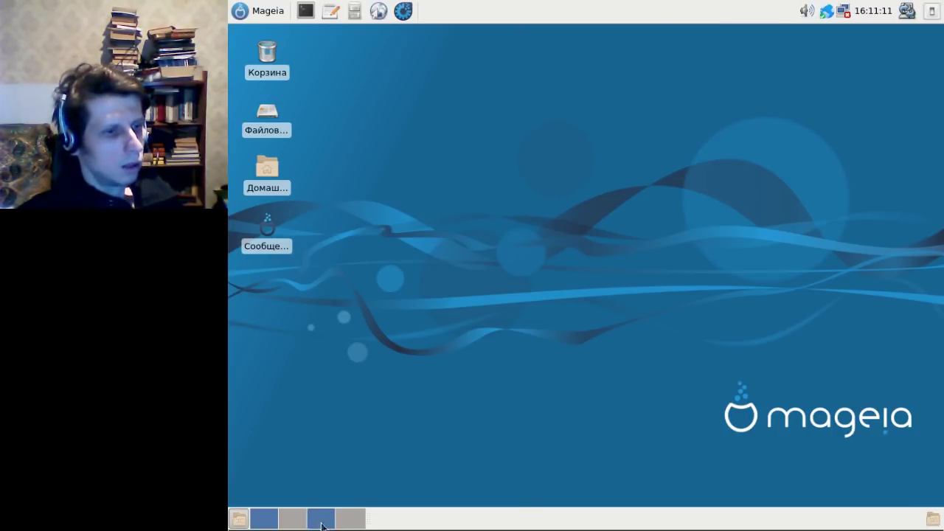
View the Mageia application menu with its Избранное entries and the desktop's context menu, dismissing both
click(263, 12)
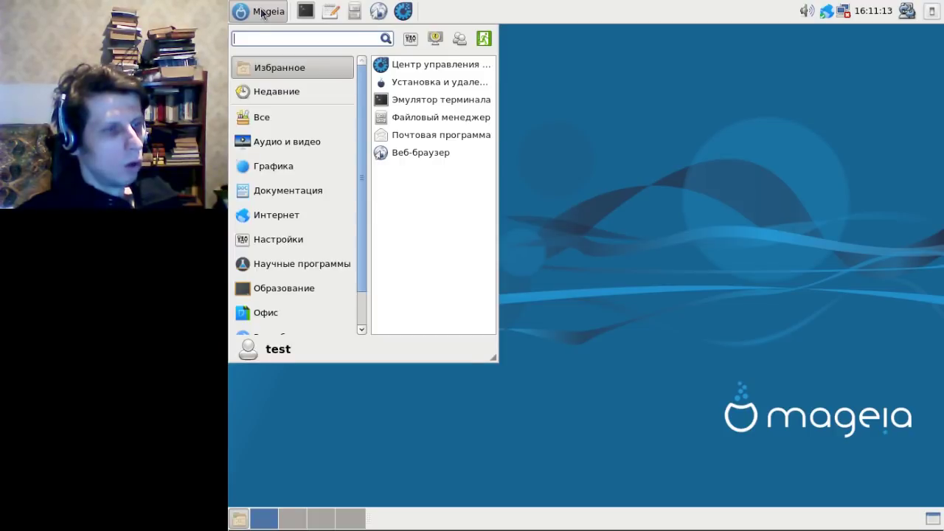
click(519, 11)
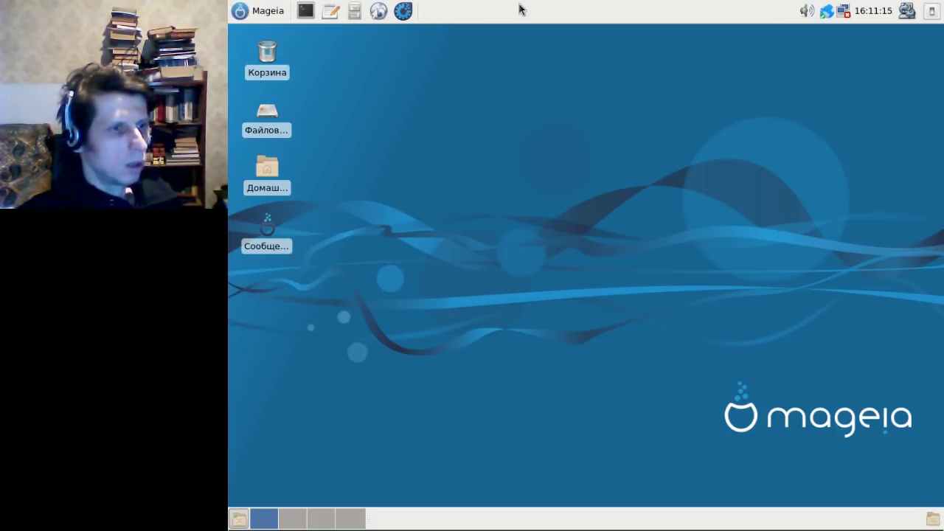
right_click(453, 155)
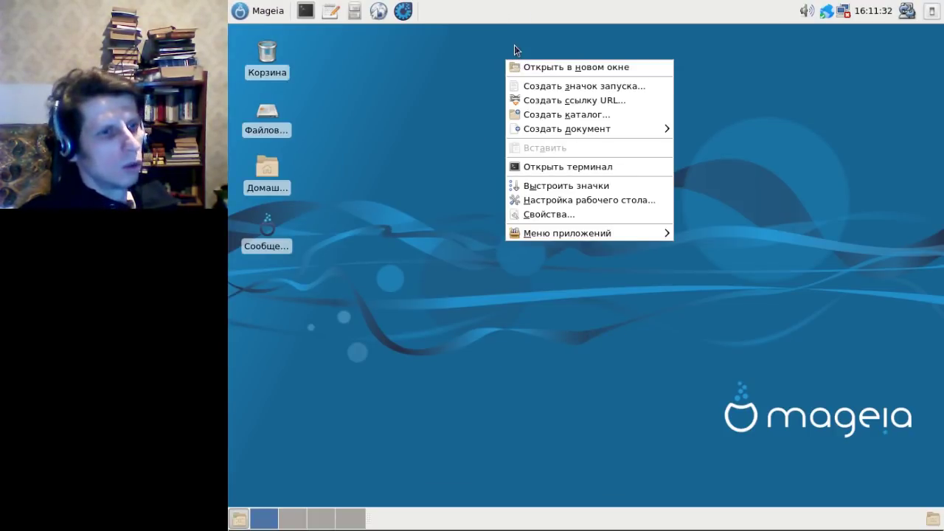
click(515, 47)
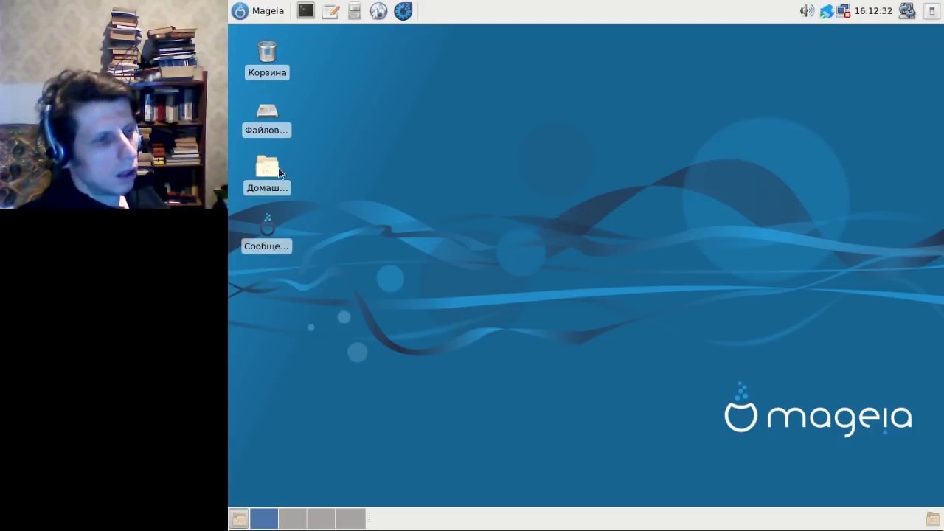
Open the home folder, restore its window from full size, move it toward the middle of the desktop and close it
double_click(277, 169)
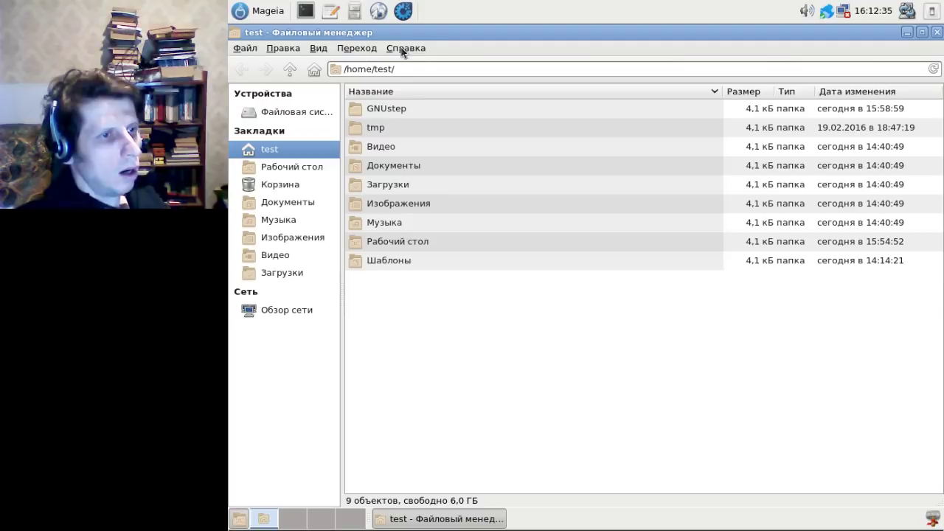
click(922, 34)
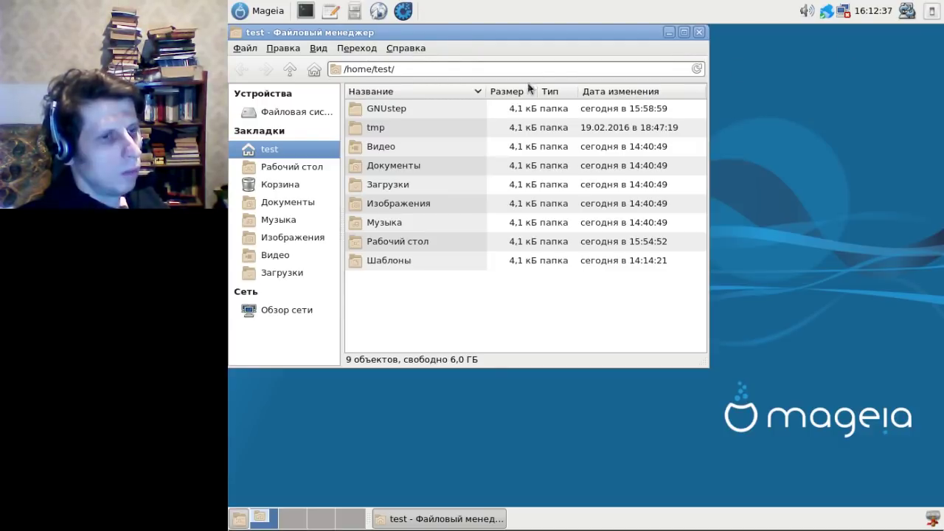
drag(497, 38, 614, 96)
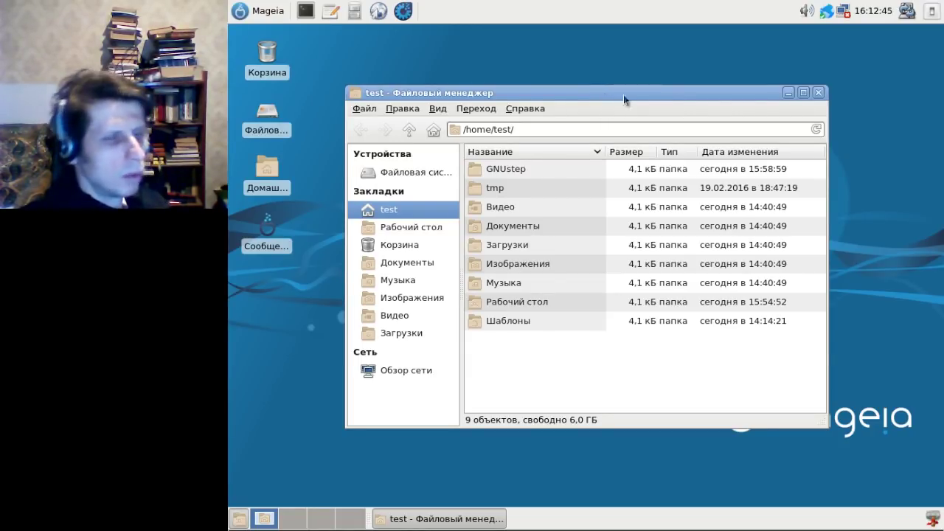
click(817, 93)
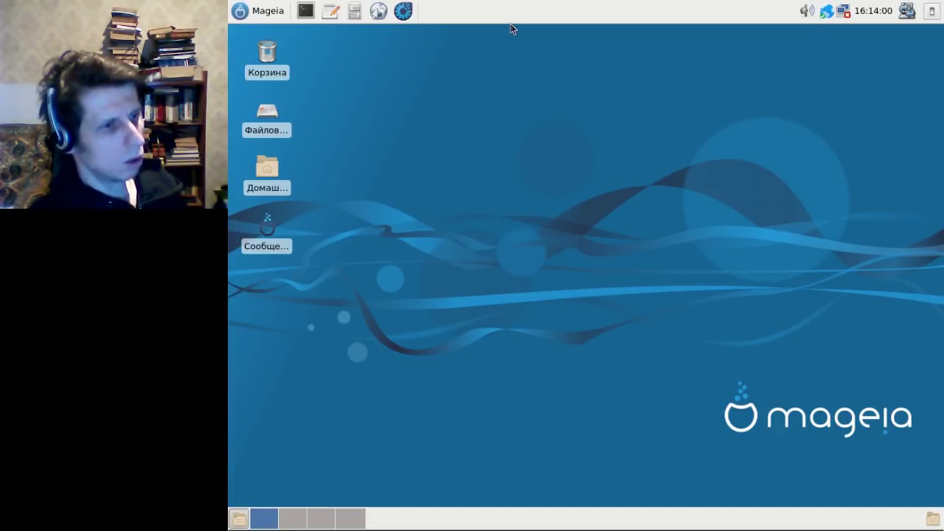
Show the desktop's context menu once more and dismiss it without choosing an option
right_click(521, 150)
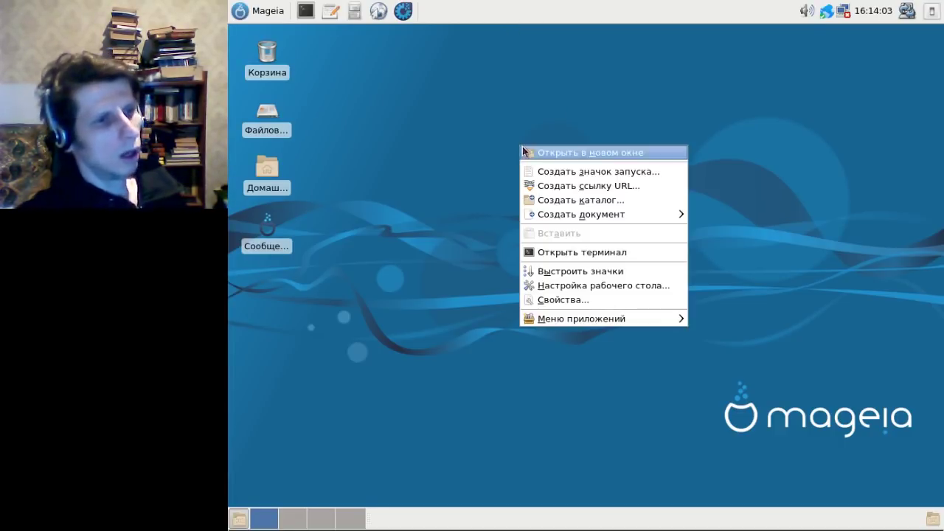
click(601, 121)
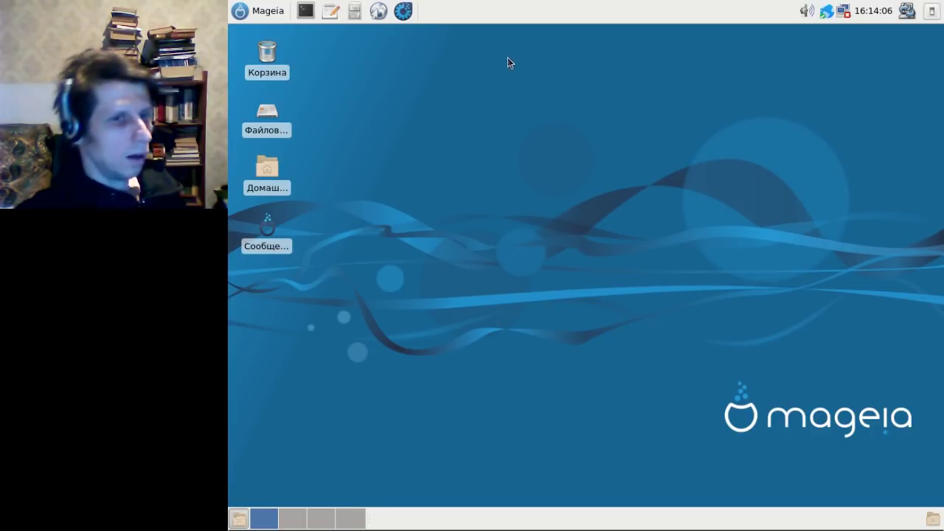